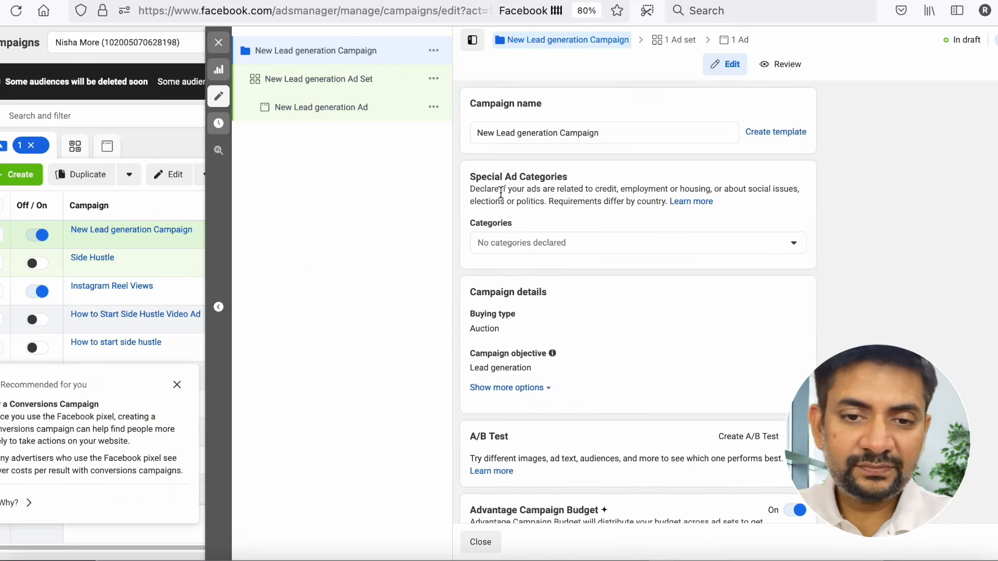
# - Replace the default campaign name with "Lead Generation Campaign for Special"
pyautogui.doubleClick(590, 134)
pyautogui.press('shift+super+Left')
pyautogui.press('BackSpace')
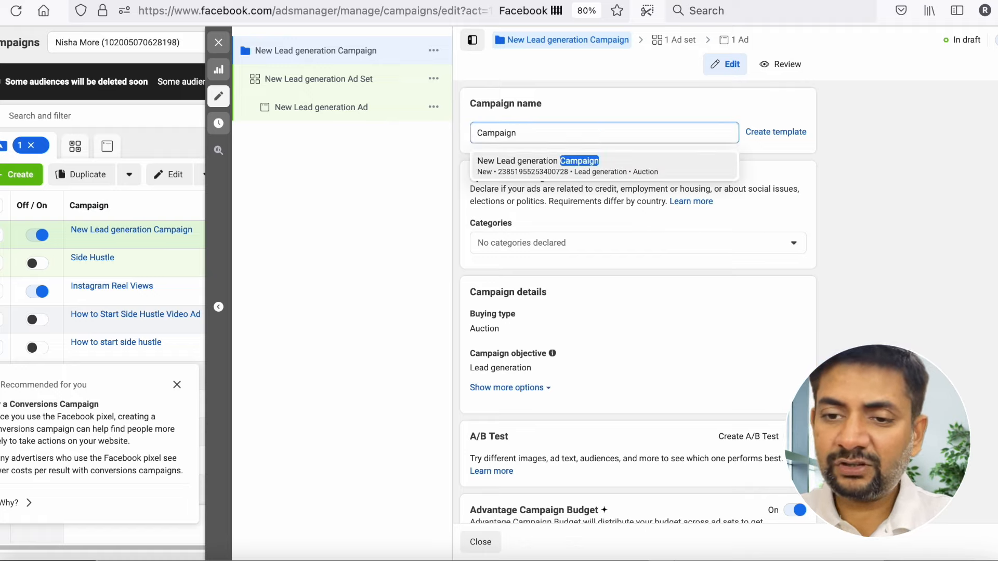
pyautogui.press('super+a')
pyautogui.press('BackSpace')
pyautogui.write('L')
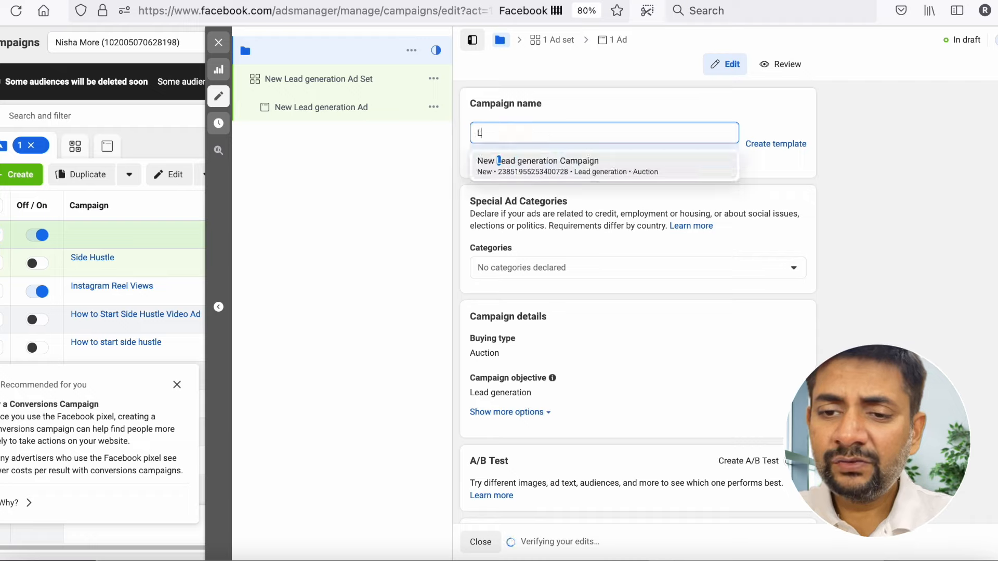
pyautogui.write('ead Generation ')
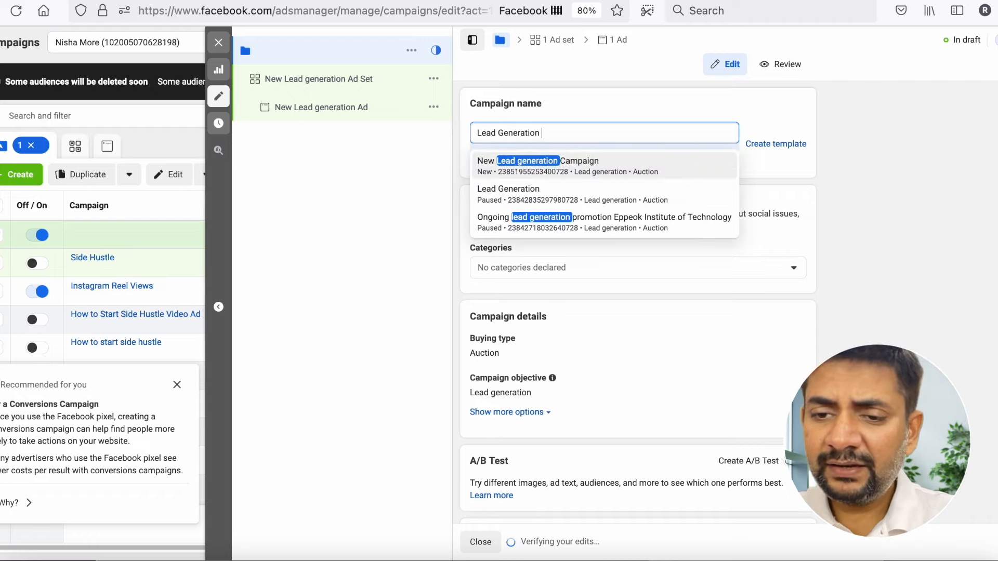
pyautogui.write('Campaign for Special')
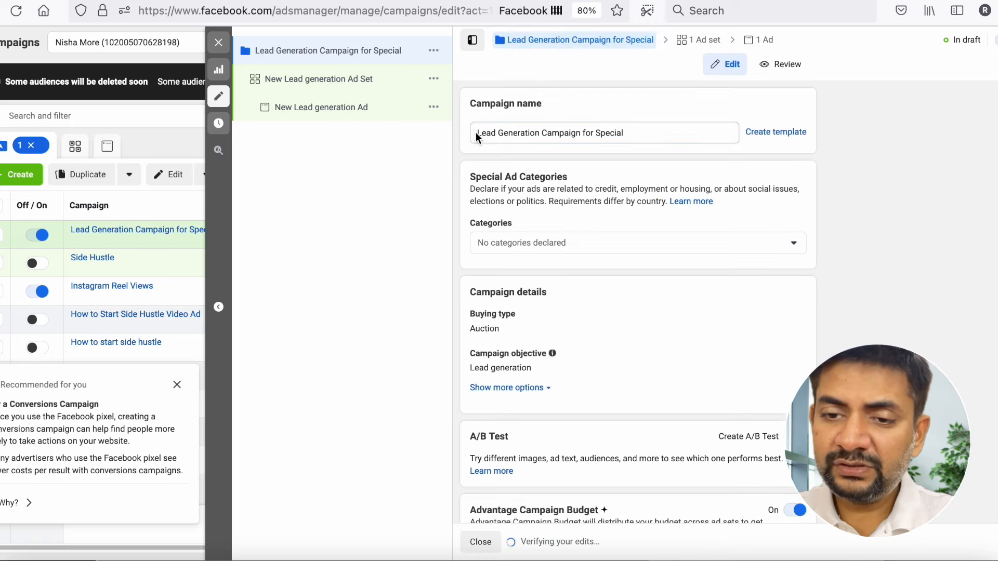
# - Add "Housing" to the start of the campaign name and remove "for Special" so it reads "Housing Lead Generation Campaign"
pyautogui.click(479, 134)
pyautogui.write('Housing')
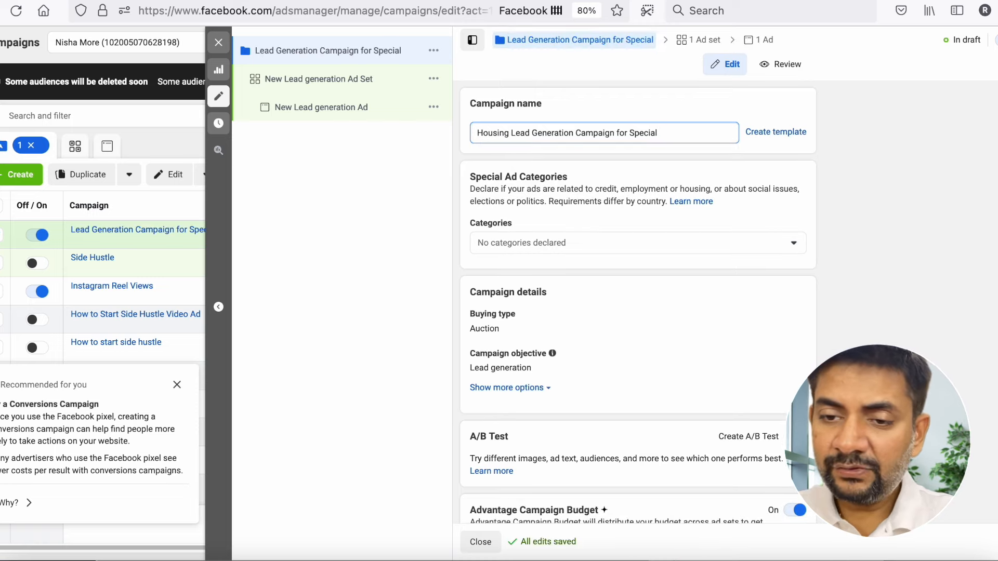
pyautogui.click(530, 134)
pyautogui.write('s')
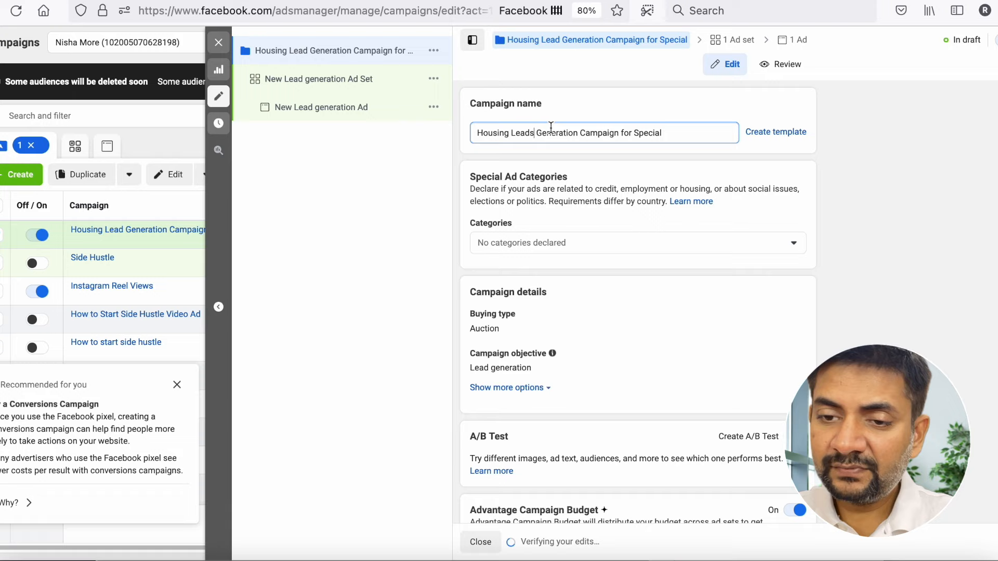
pyautogui.press('BackSpace')
pyautogui.click(618, 133)
pyautogui.press('super+shift+Right')
pyautogui.press('BackSpace')
pyautogui.press('BackSpace')
# - Declare Housing as the campaign's special ad category
pyautogui.scroll(-1, 653, 215)
pyautogui.click(628, 202)
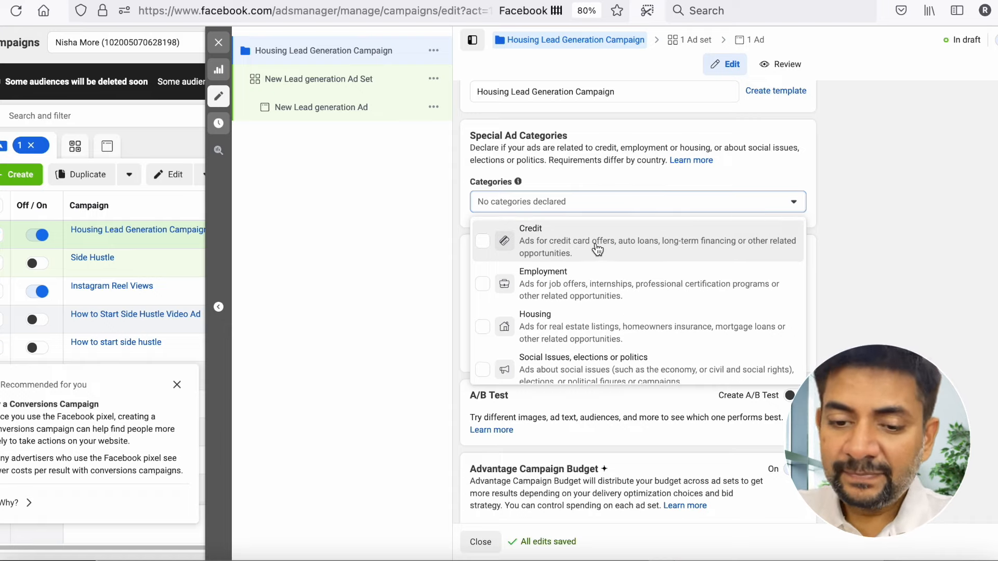
pyautogui.scroll(-1, 590, 304)
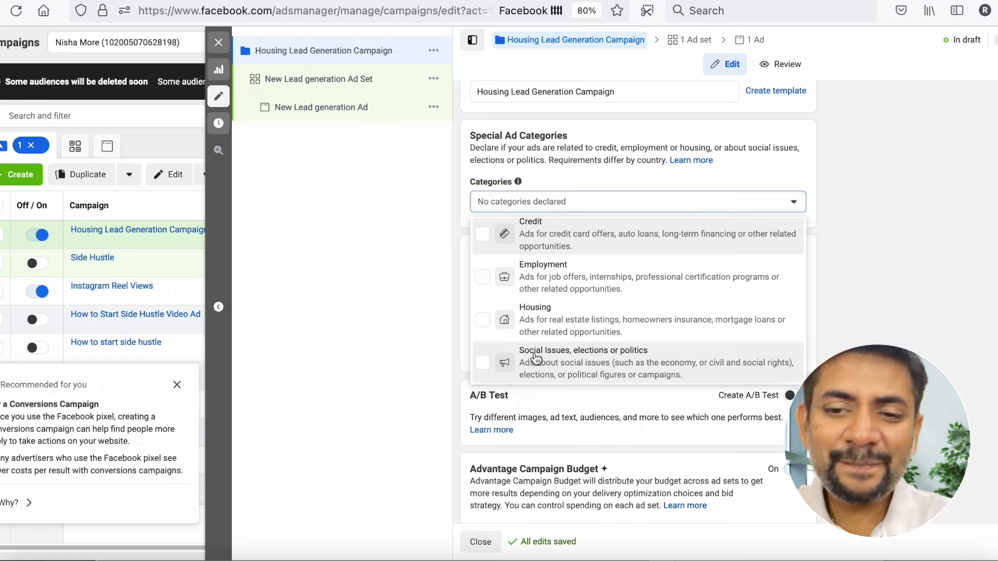
pyautogui.click(556, 325)
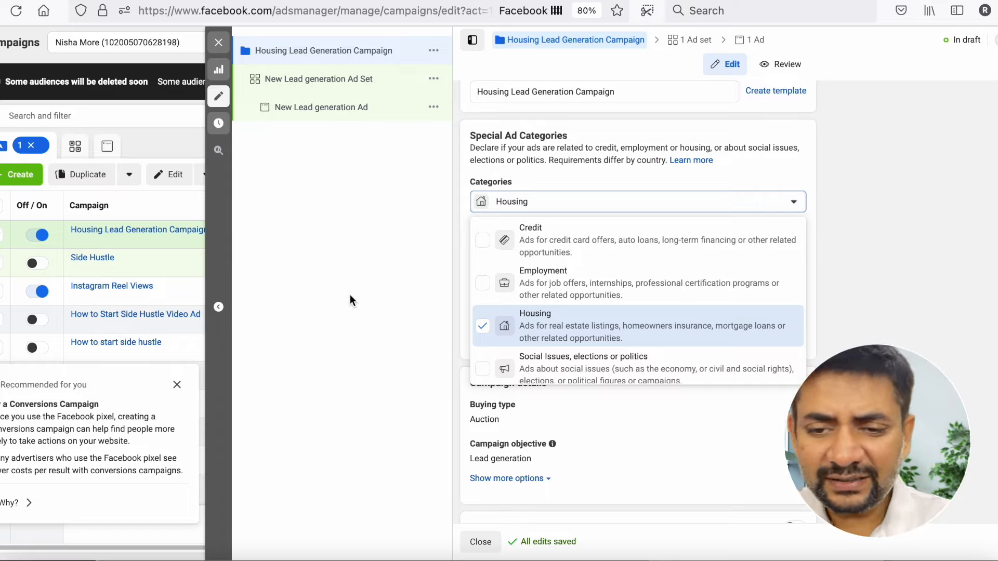
pyautogui.click(481, 327)
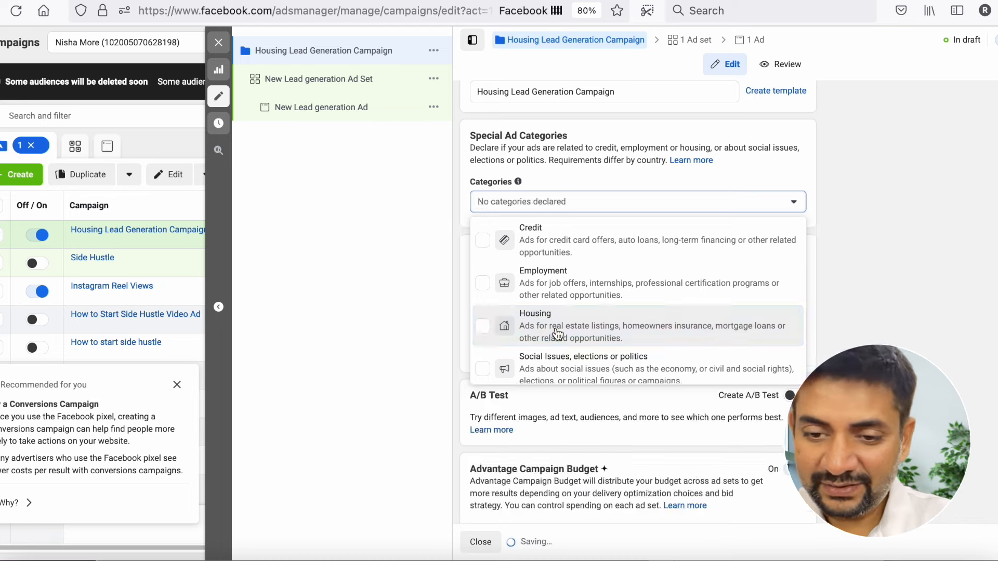
pyautogui.click(483, 326)
pyautogui.click(818, 329)
pyautogui.scroll(-1, 836, 299)
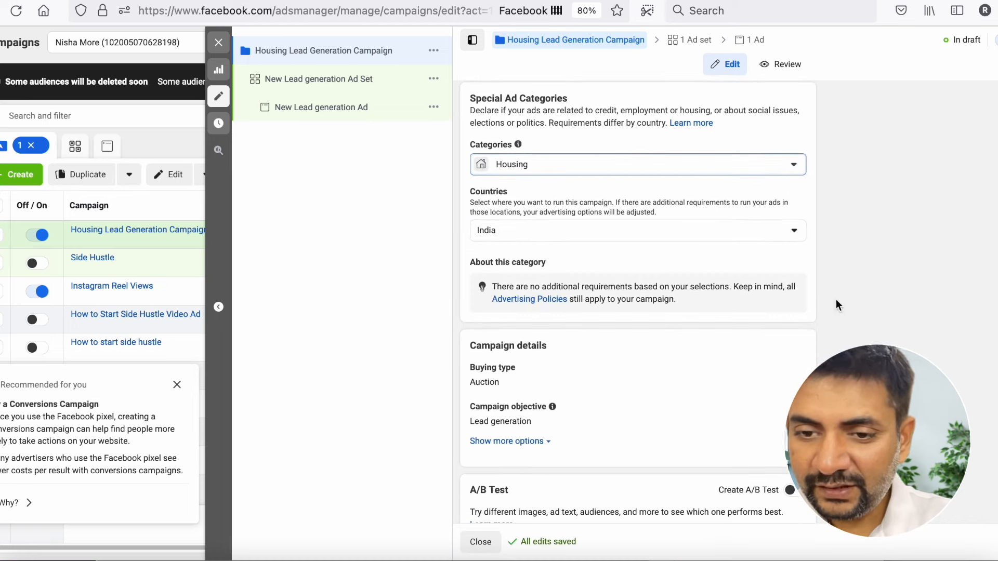
pyautogui.click(641, 169)
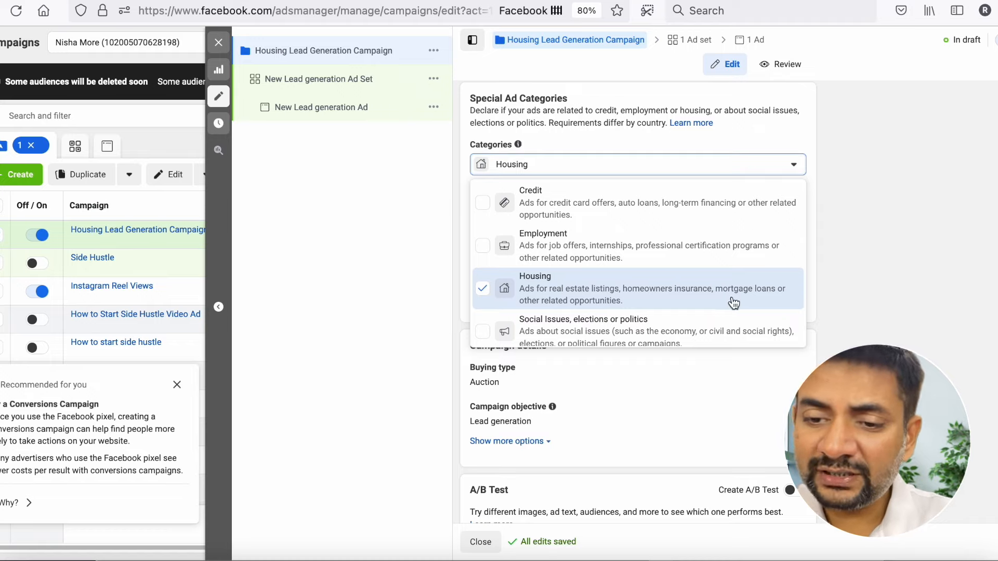
pyautogui.click(884, 328)
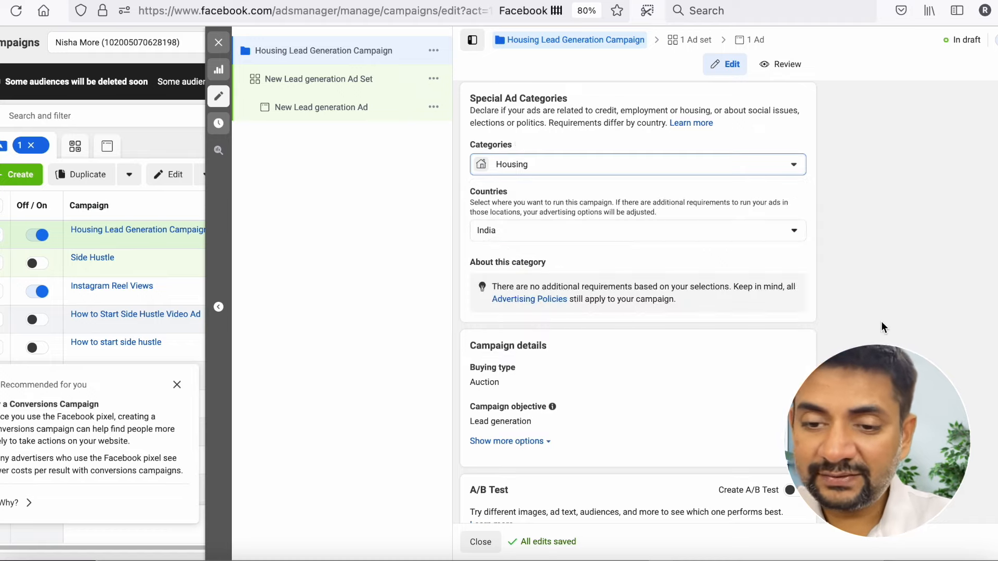
# - Add United States to the special ad category's countries and deselect India
pyautogui.click(651, 235)
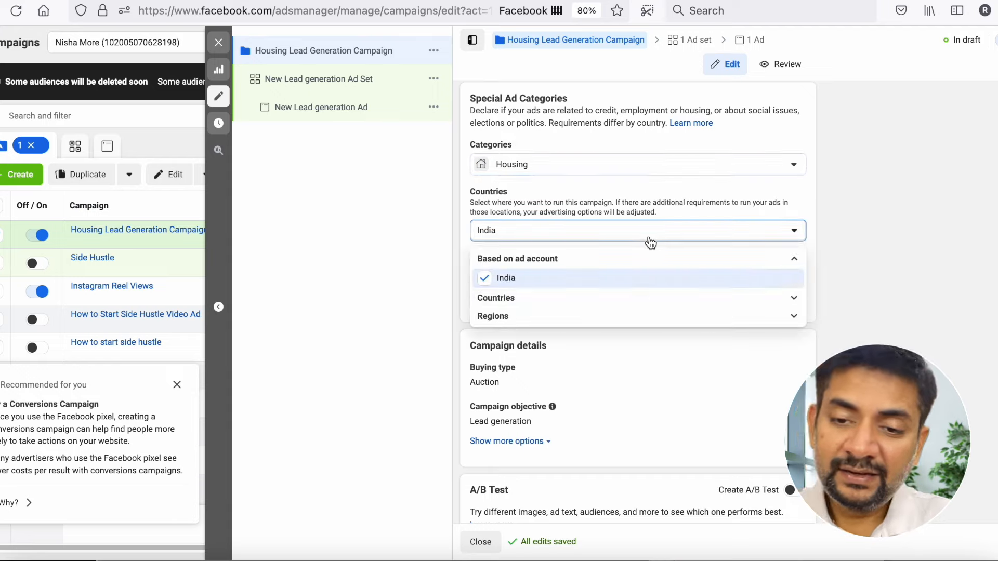
pyautogui.click(553, 300)
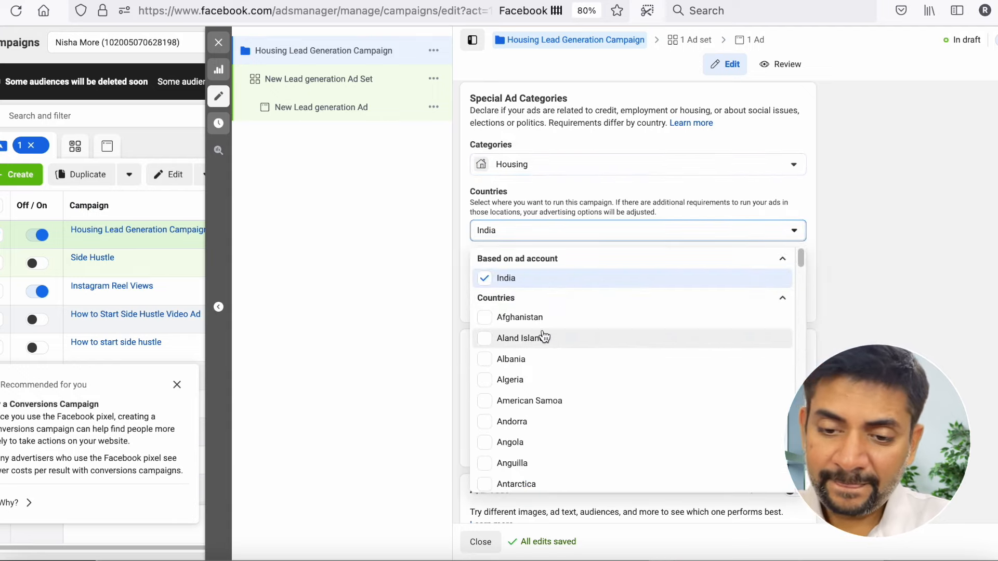
pyautogui.scroll(-10, 544, 336)
pyautogui.scroll(-20, 543, 336)
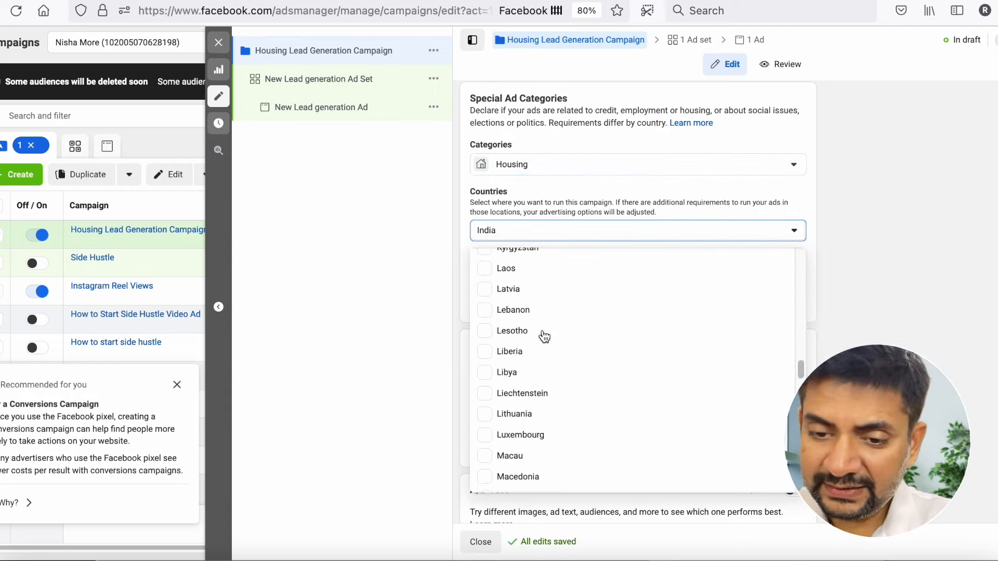
pyautogui.scroll(-20, 543, 335)
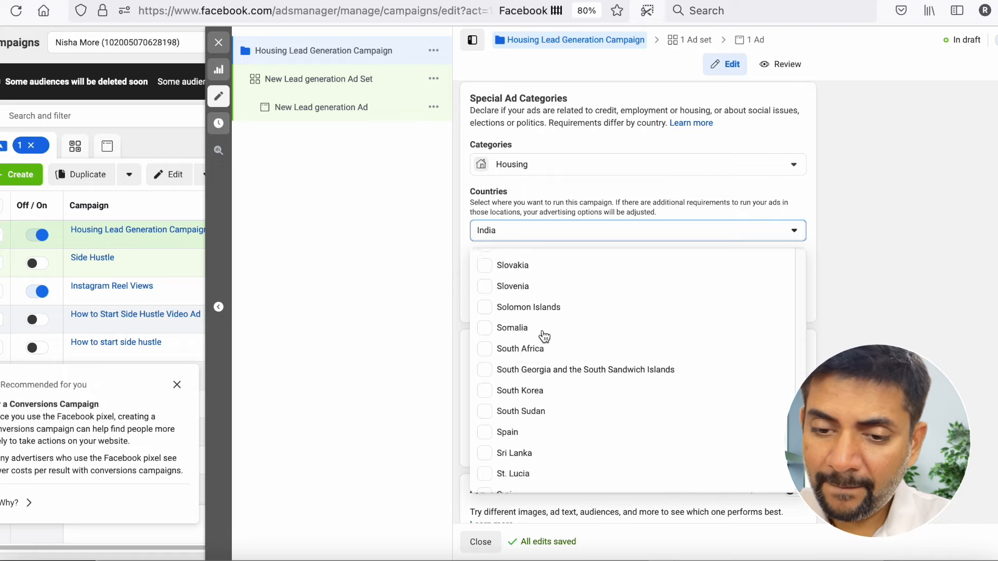
pyautogui.scroll(-5, 543, 336)
pyautogui.click(534, 441)
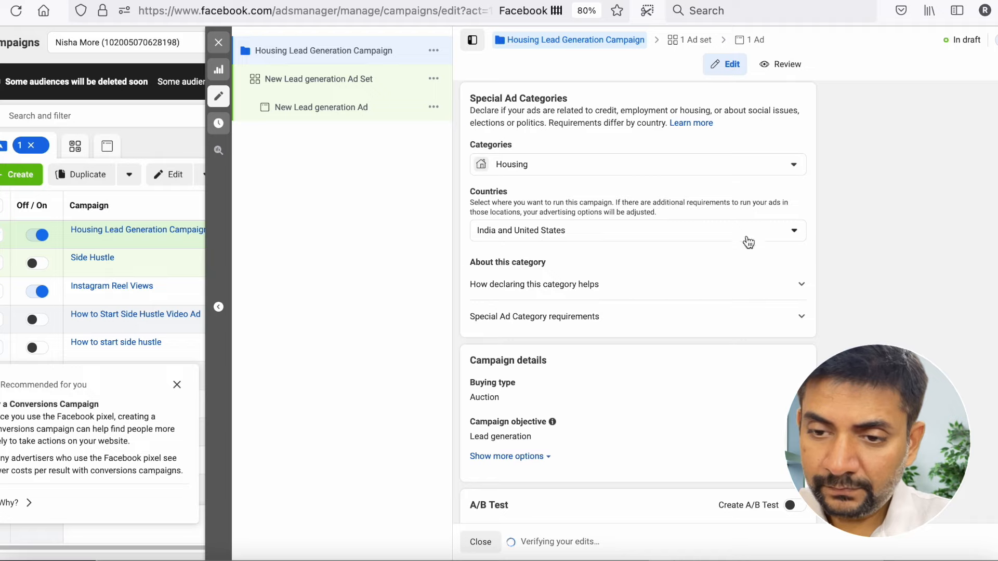
pyautogui.click(746, 237)
pyautogui.click(556, 286)
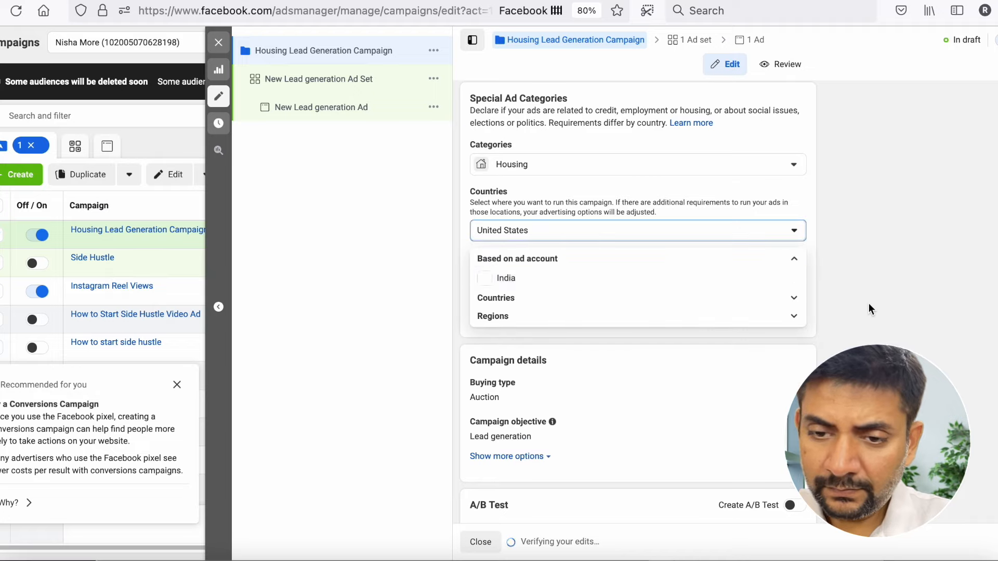
# - Expand and review how declaring the Housing category helps and the Special Ad Category requirements
pyautogui.scroll(-1, 772, 315)
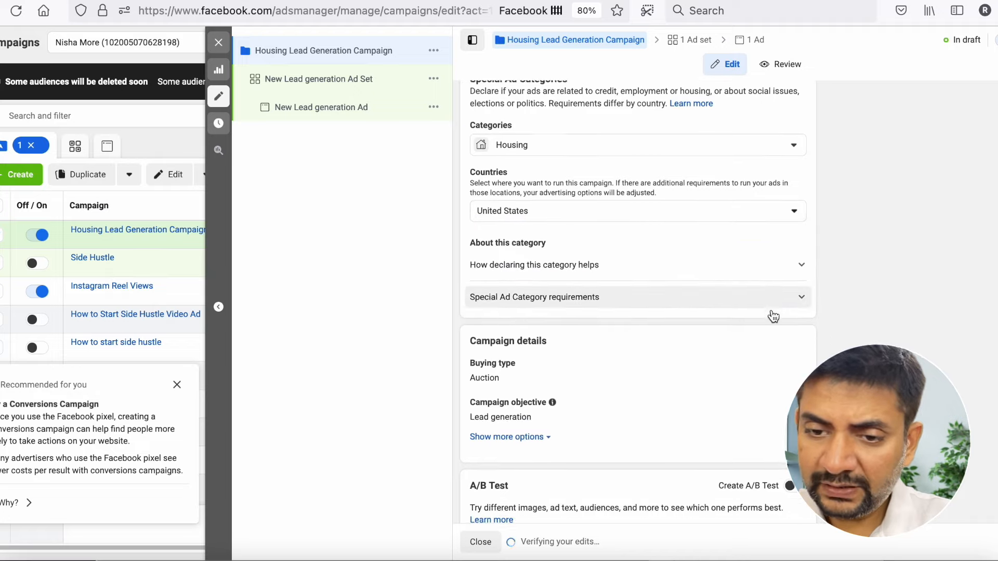
pyautogui.click(762, 271)
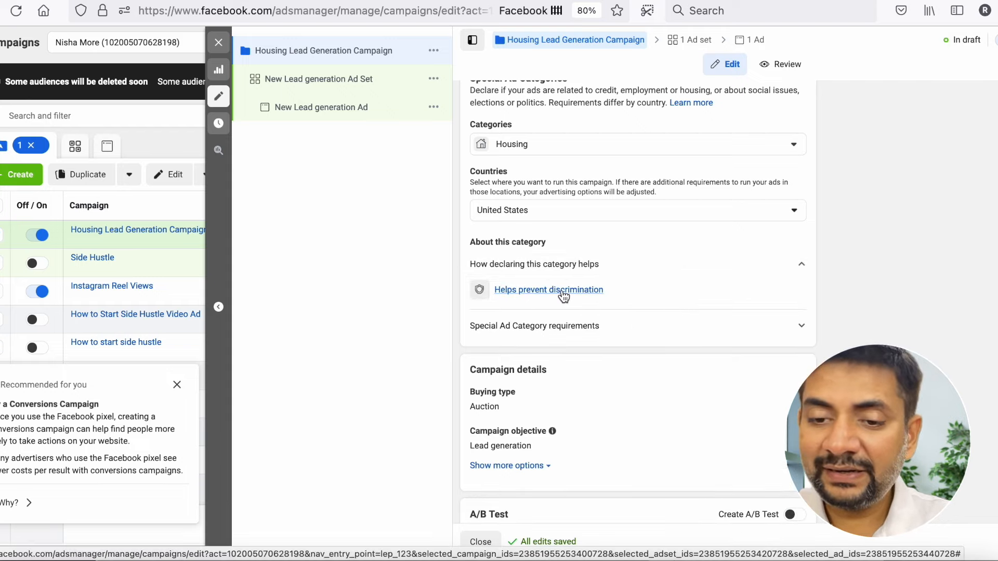
pyautogui.click(660, 335)
pyautogui.scroll(-1, 567, 317)
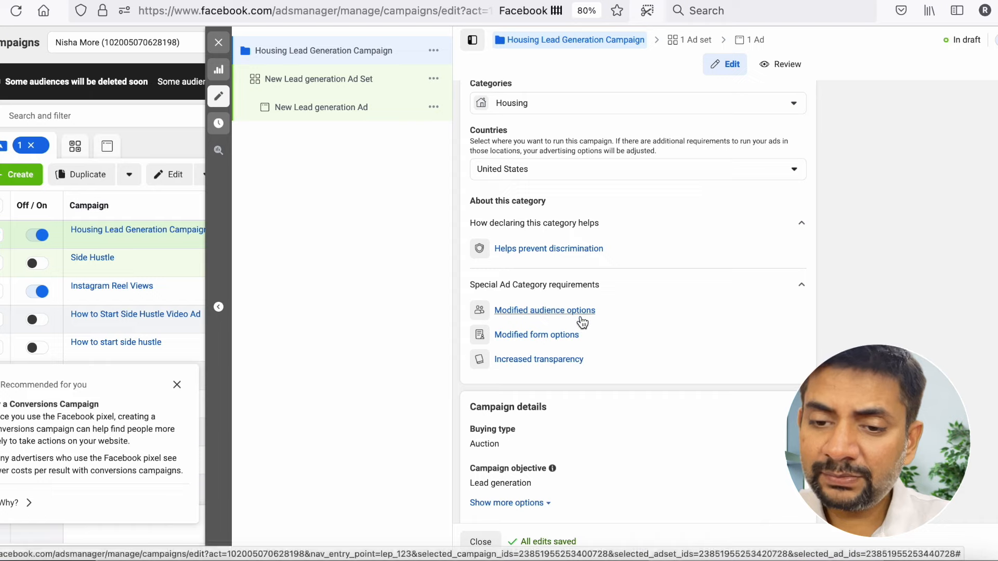
pyautogui.scroll(-2, 576, 320)
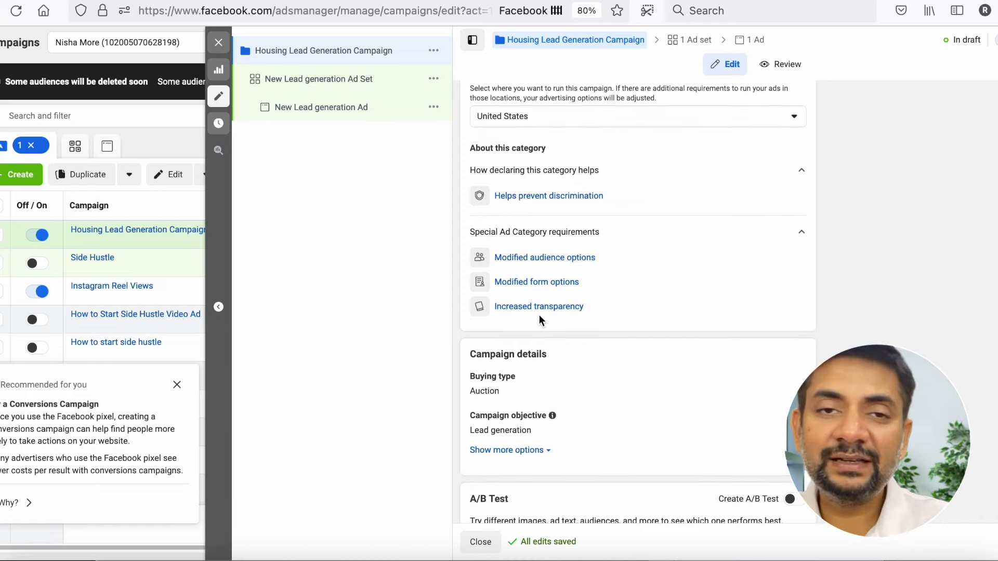
pyautogui.scroll(-1, 539, 319)
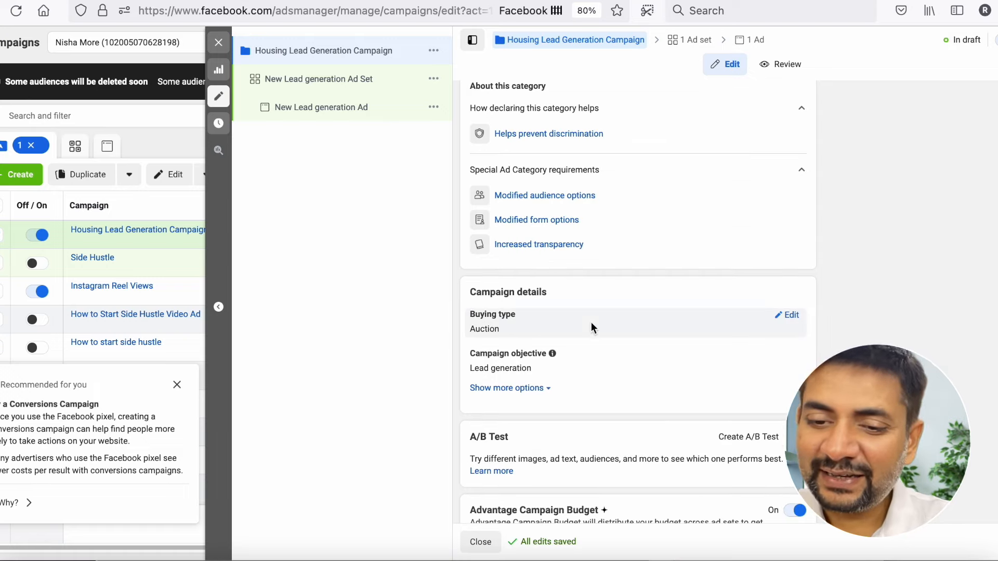
# - Review the campaign details with the additional options expanded, including the campaign spending limit
pyautogui.scroll(-1, 591, 322)
pyautogui.scroll(-1, 591, 322)
pyautogui.scroll(-1, 598, 281)
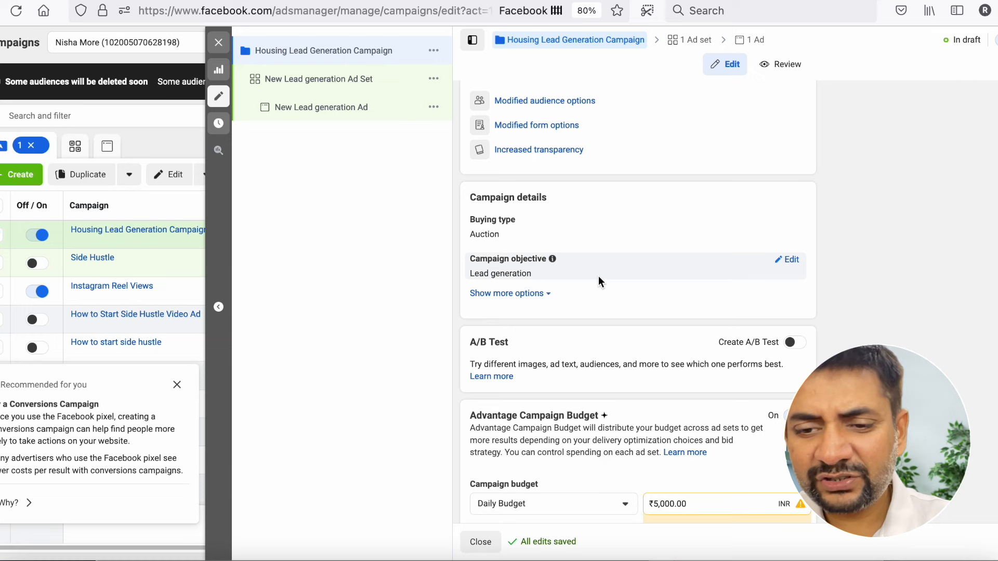
pyautogui.scroll(-1, 629, 218)
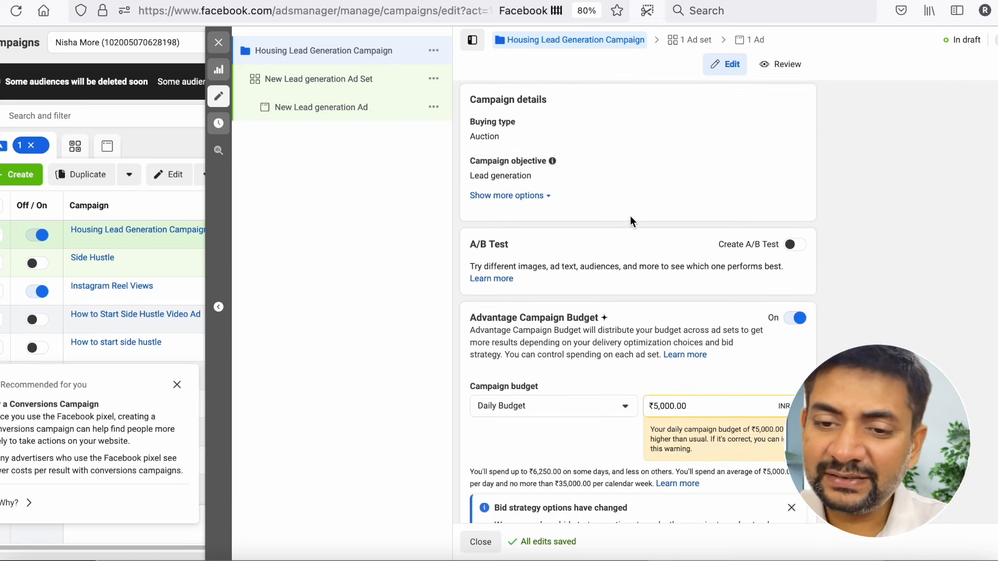
pyautogui.click(498, 193)
pyautogui.scroll(-1, 575, 208)
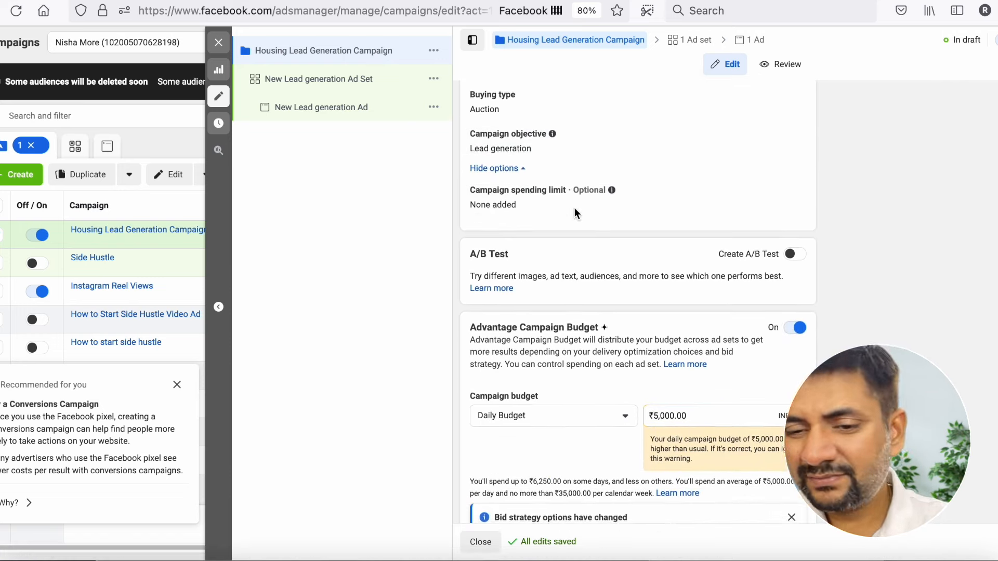
# - Keep Daily Budget as the campaign budget type and set the amount to ₹10
pyautogui.scroll(-3, 575, 208)
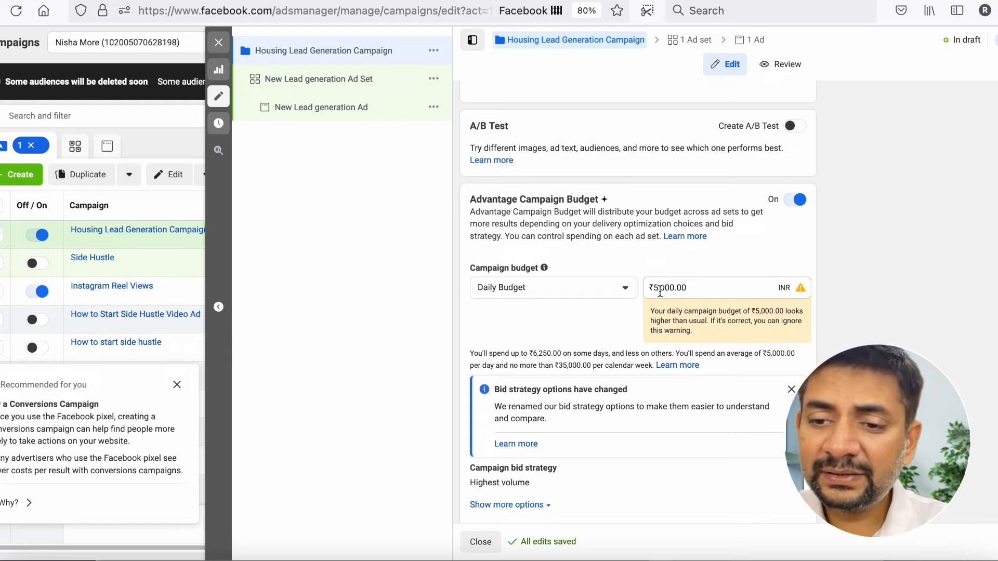
pyautogui.click(610, 291)
pyautogui.click(610, 290)
pyautogui.moveTo(716, 288); pyautogui.dragTo(641, 287)
pyautogui.write('$10')
pyautogui.press('Return')
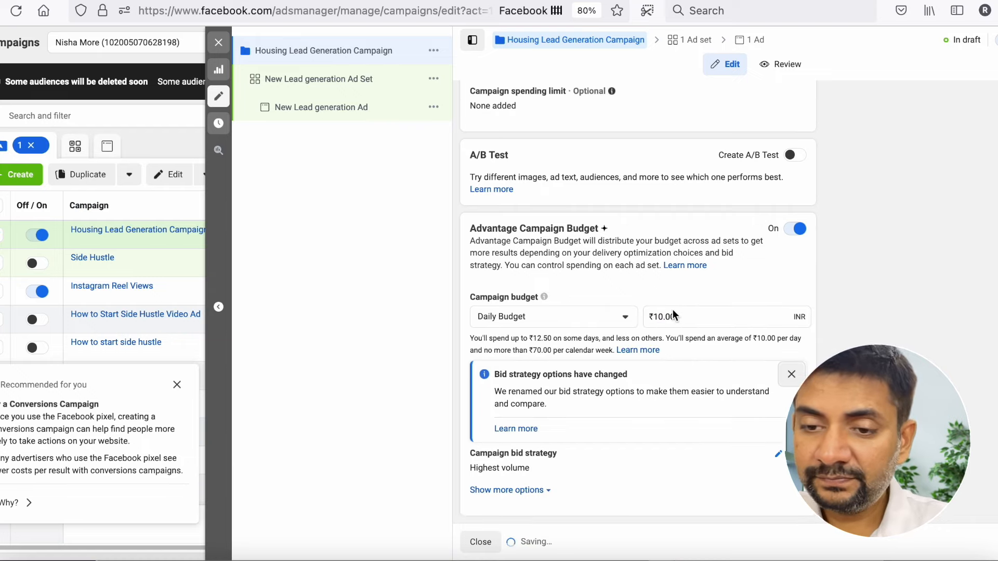
pyautogui.click(673, 318)
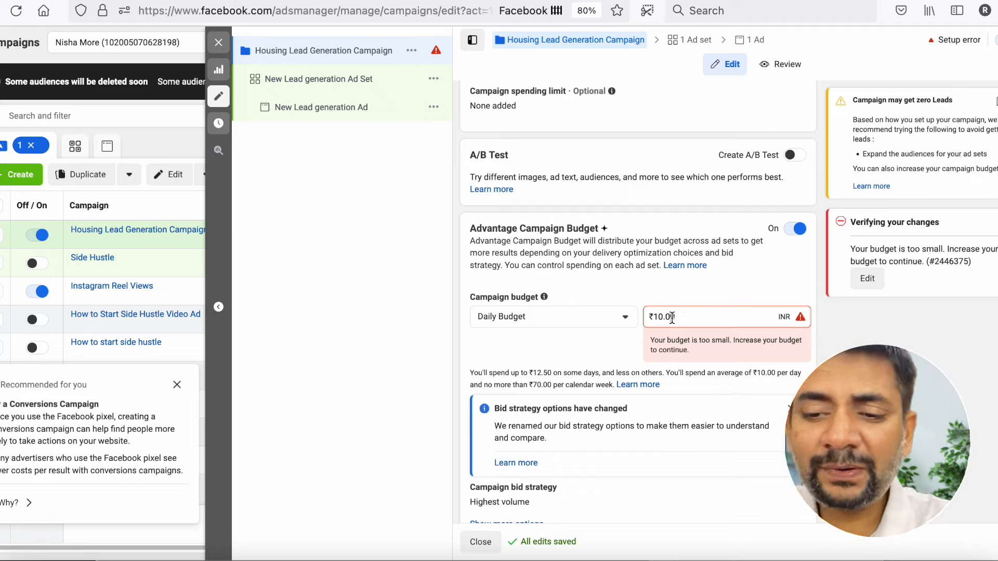
# - Expand the additional campaign budget options to view ad scheduling, and look back over the campaign settings
pyautogui.scroll(-1, 535, 335)
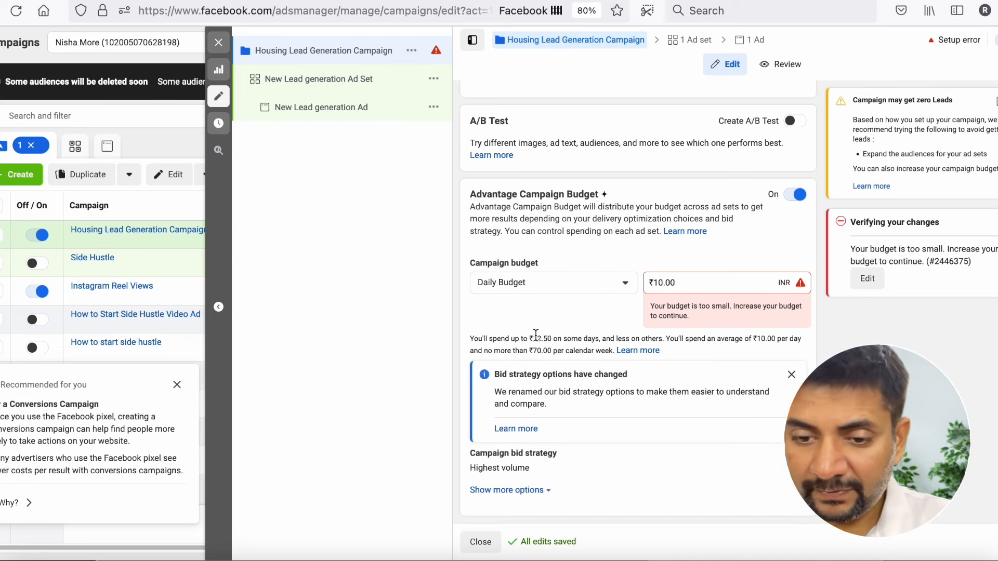
pyautogui.click(512, 493)
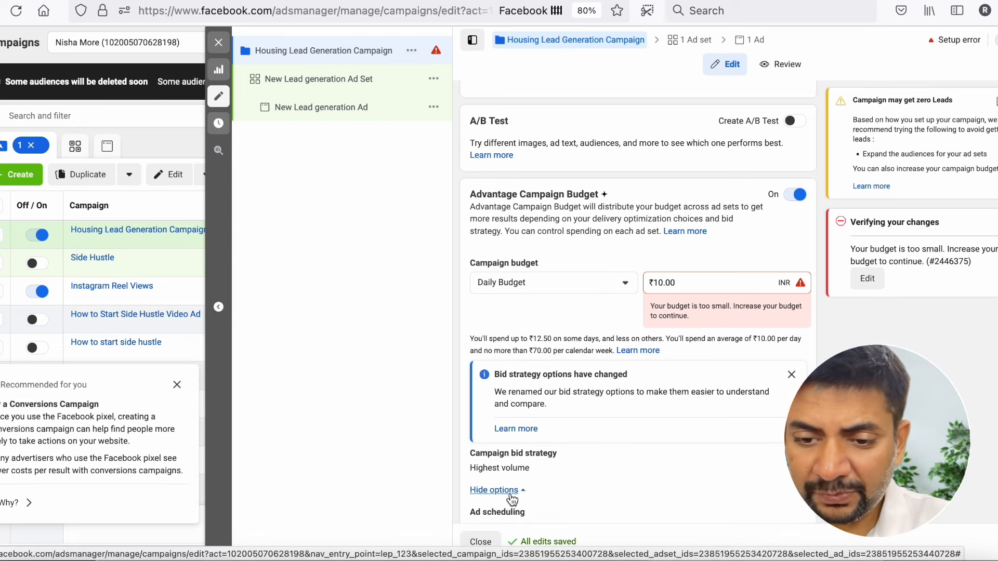
pyautogui.scroll(-1, 512, 499)
pyautogui.scroll(6, 514, 423)
pyautogui.scroll(7, 514, 424)
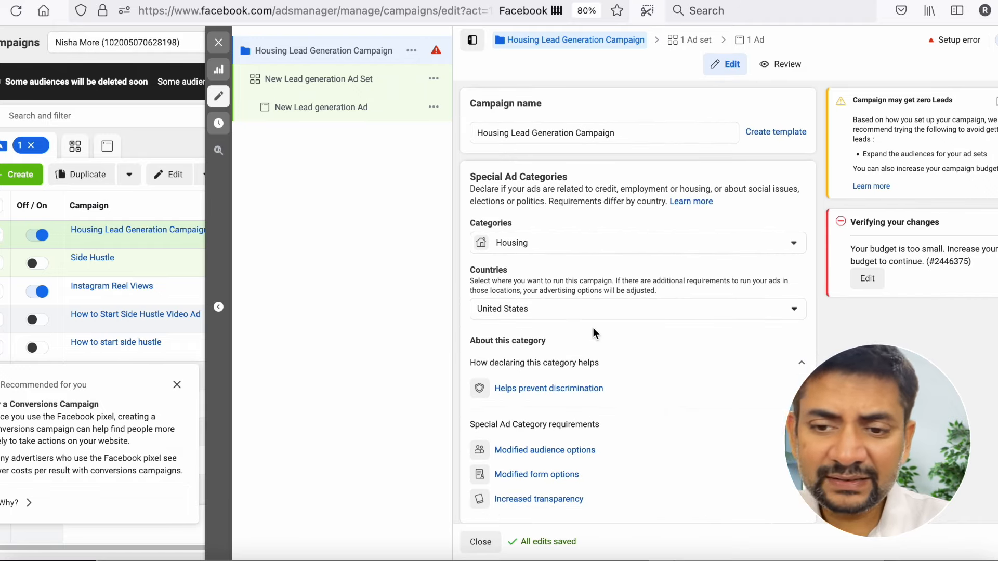
# - Continue to the ad set, review its lead method options and choose Calls
pyautogui.click(997, 542)
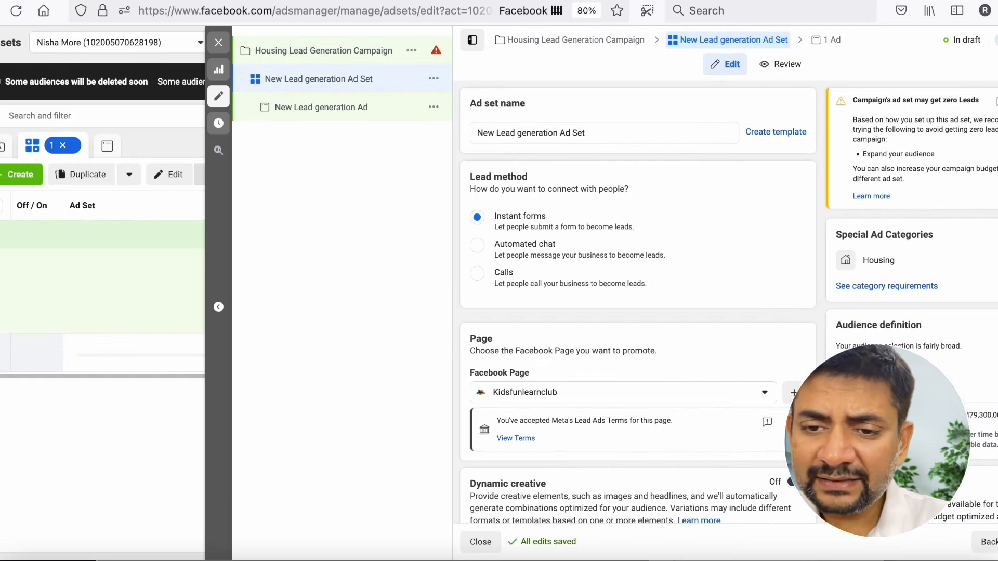
pyautogui.tripleClick(525, 134)
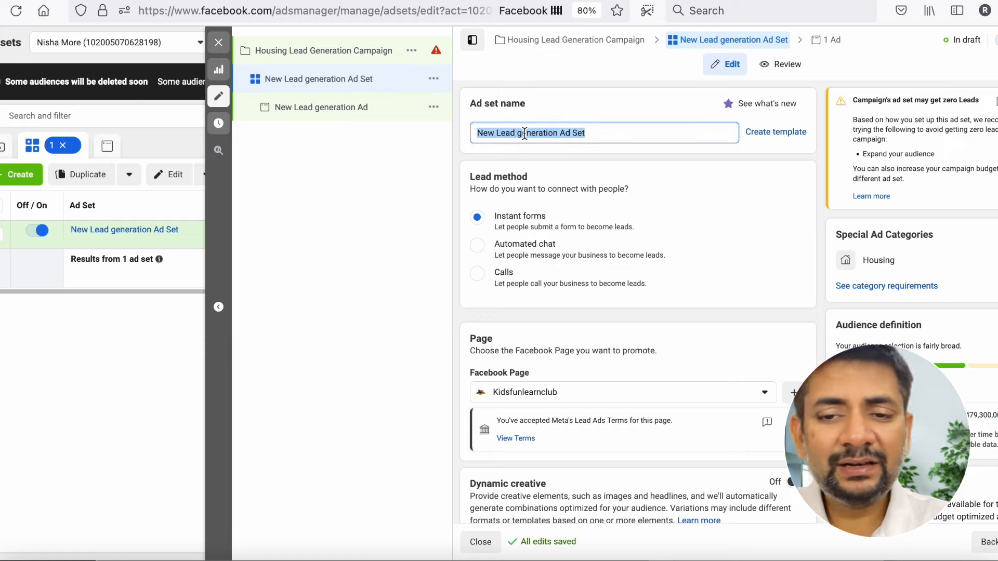
pyautogui.scroll(-2, 524, 133)
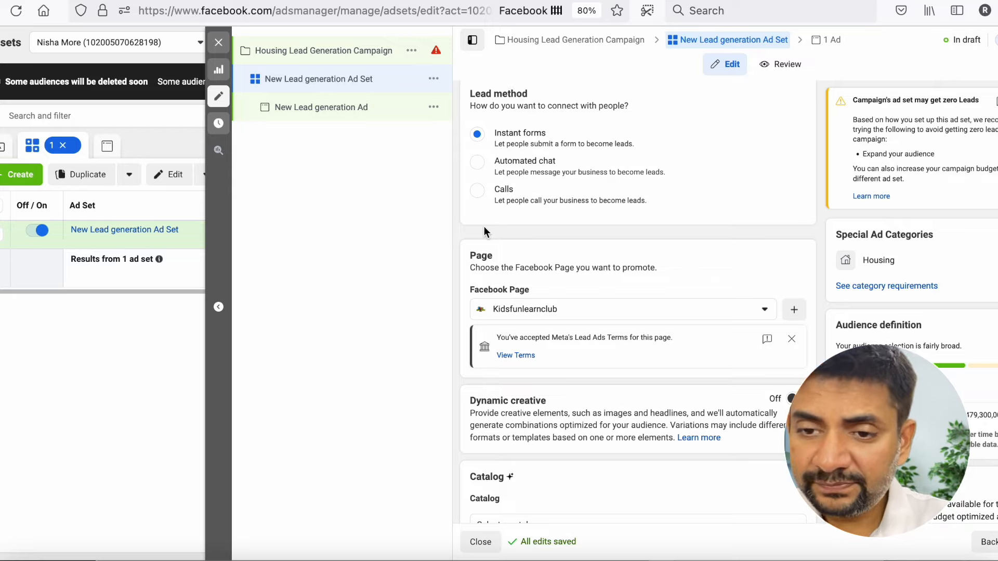
pyautogui.scroll(-1, 485, 228)
pyautogui.scroll(1, 484, 230)
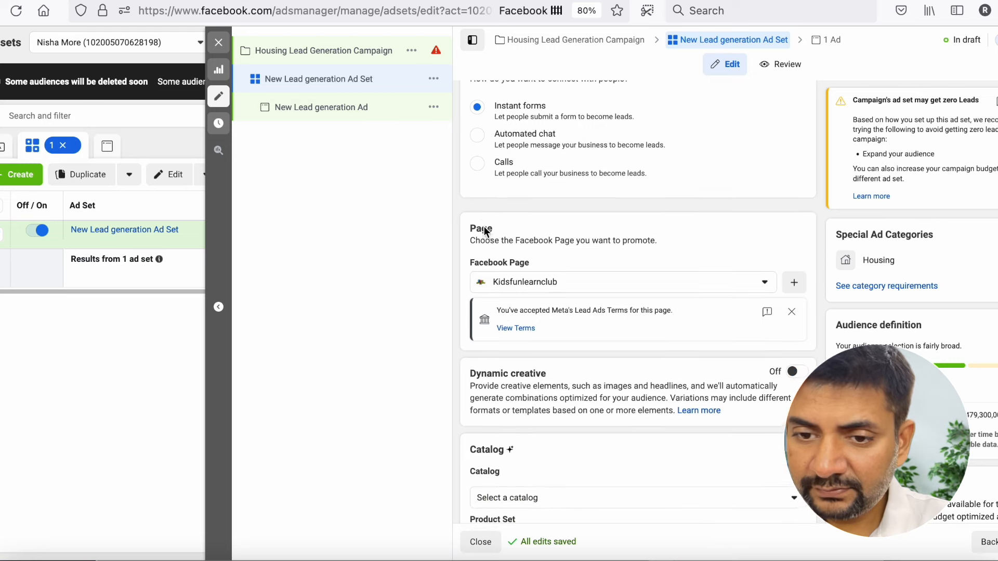
pyautogui.scroll(1, 484, 226)
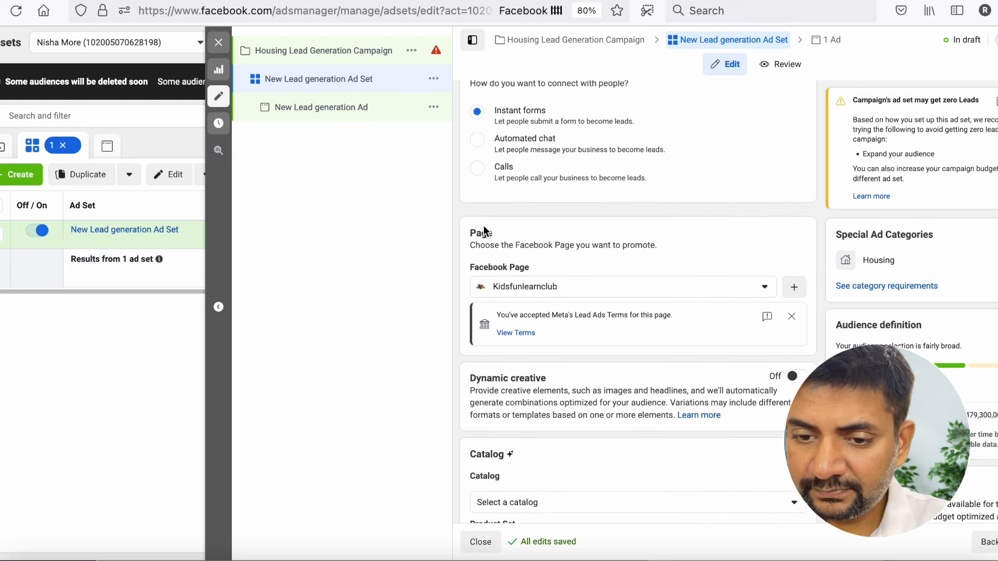
pyautogui.scroll(1, 484, 229)
pyautogui.scroll(1, 483, 225)
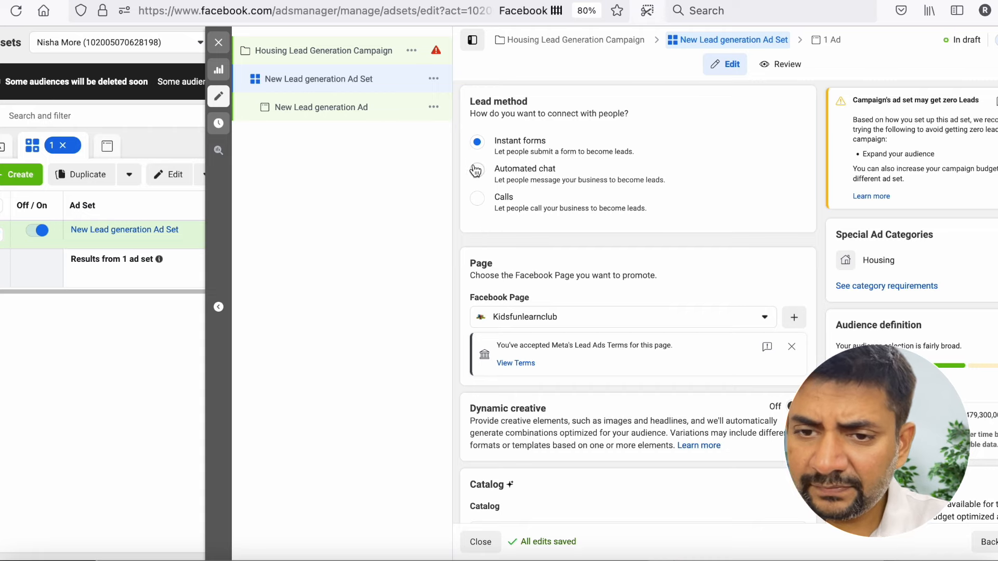
pyautogui.scroll(2, 476, 171)
pyautogui.scroll(-2, 475, 171)
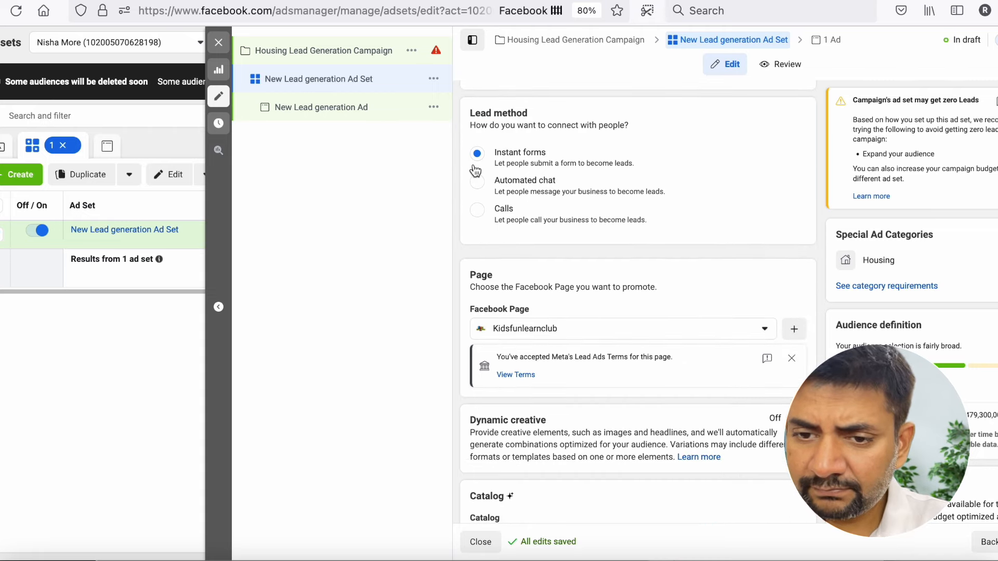
pyautogui.click(484, 215)
# - Change the promoted Facebook Page from Kidsfunlearnclub to the second page listed under Eppeok solutionns
pyautogui.scroll(-3, 478, 214)
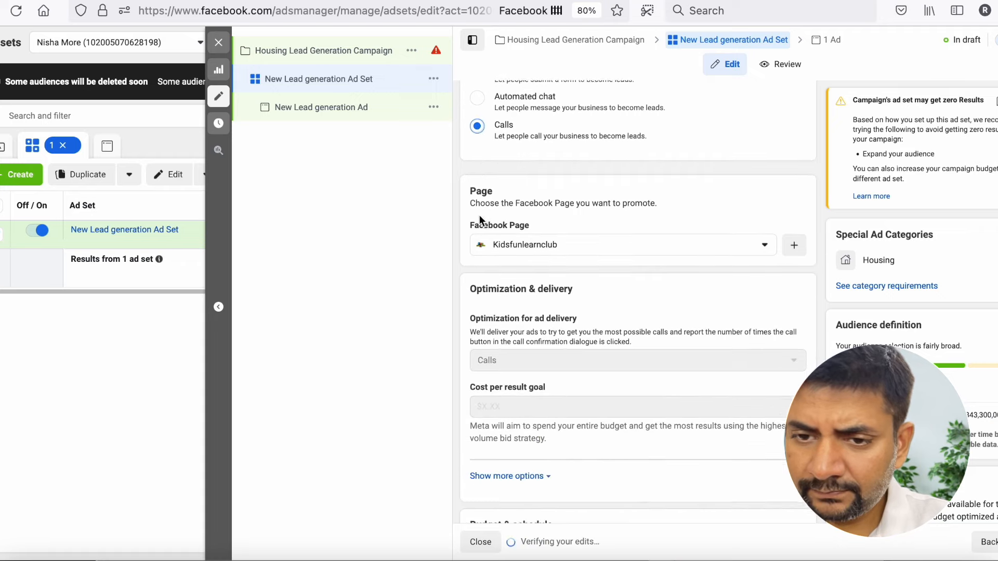
pyautogui.click(501, 244)
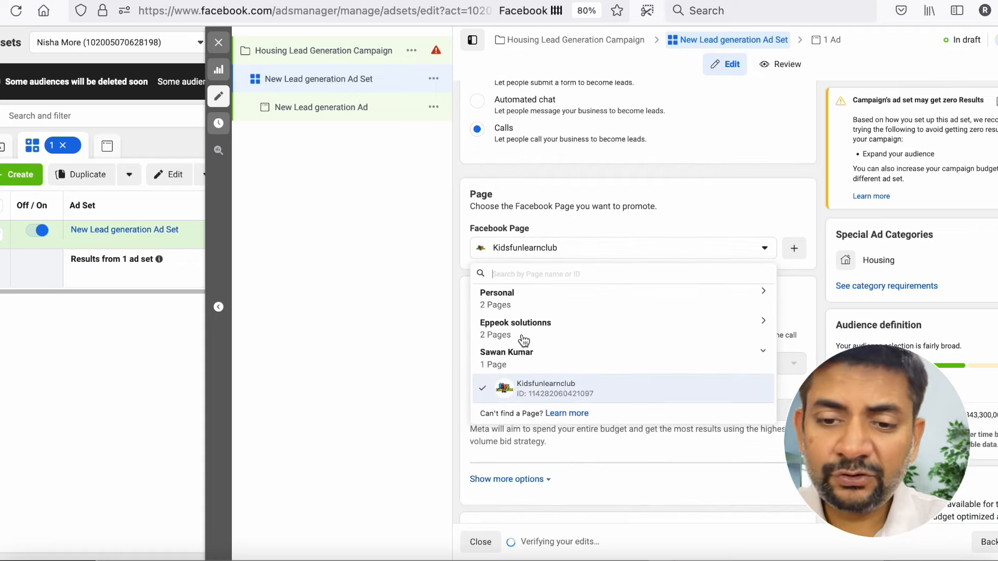
pyautogui.click(520, 371)
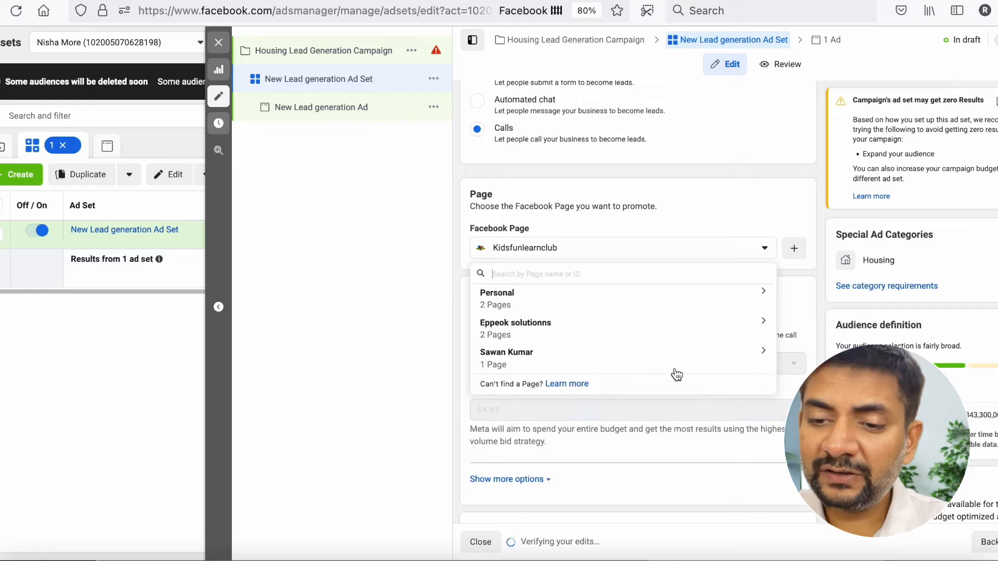
pyautogui.click(721, 358)
pyautogui.click(592, 325)
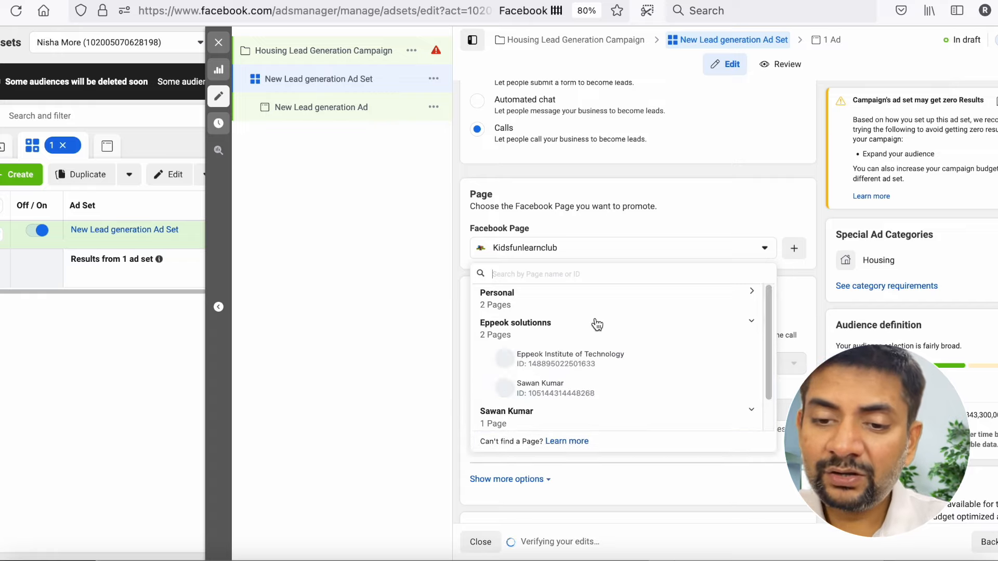
pyautogui.click(556, 385)
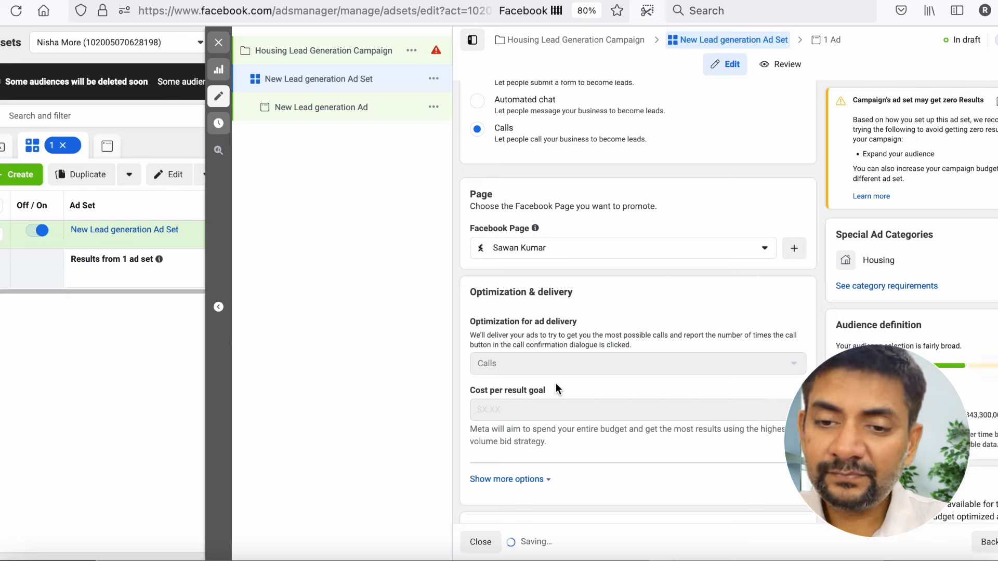
# - Review the ad set's optimization, schedule and spend limit settings through to the audience section
pyautogui.scroll(-3, 638, 260)
pyautogui.scroll(-2, 639, 258)
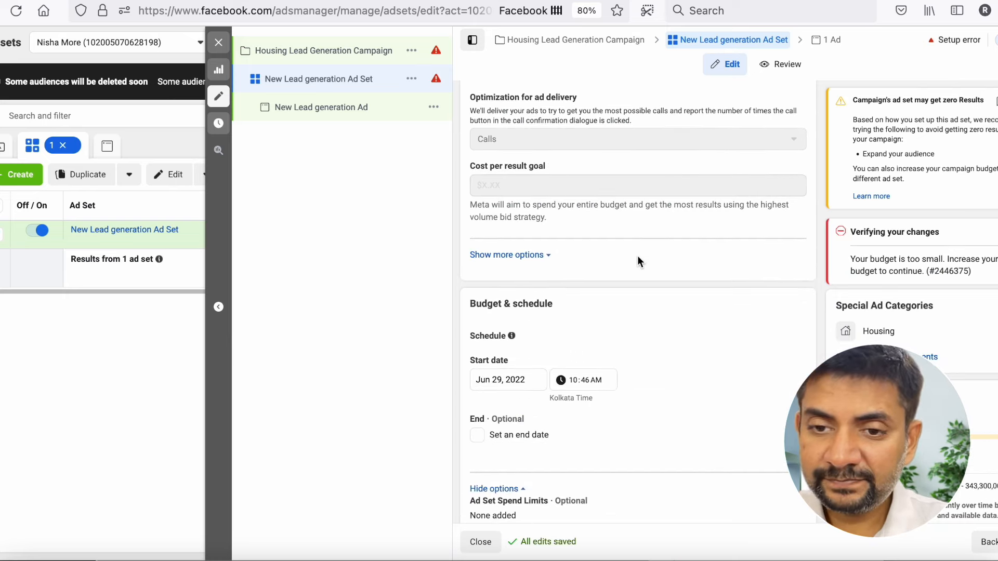
pyautogui.scroll(-3, 638, 258)
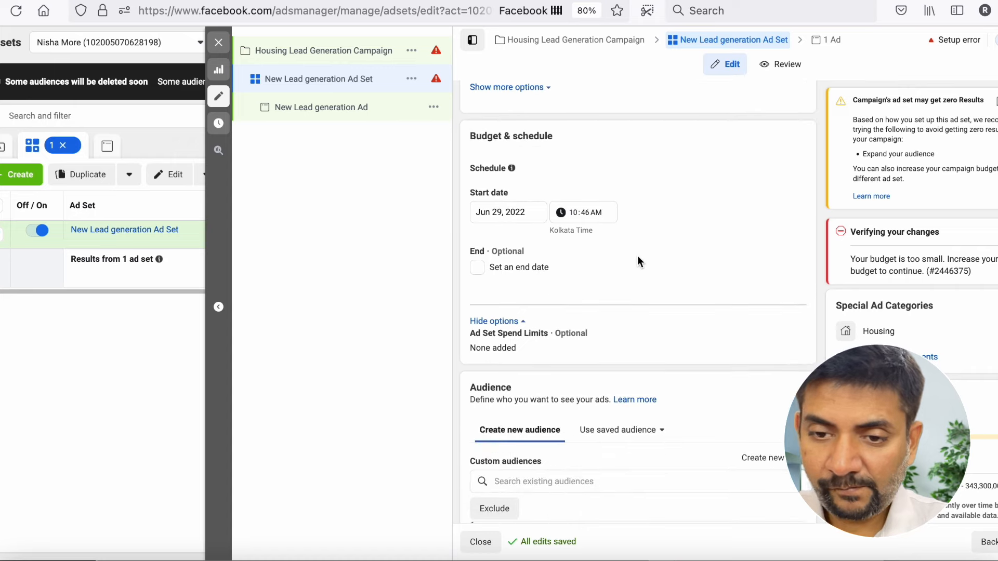
pyautogui.scroll(-1, 638, 256)
pyautogui.scroll(-2, 638, 255)
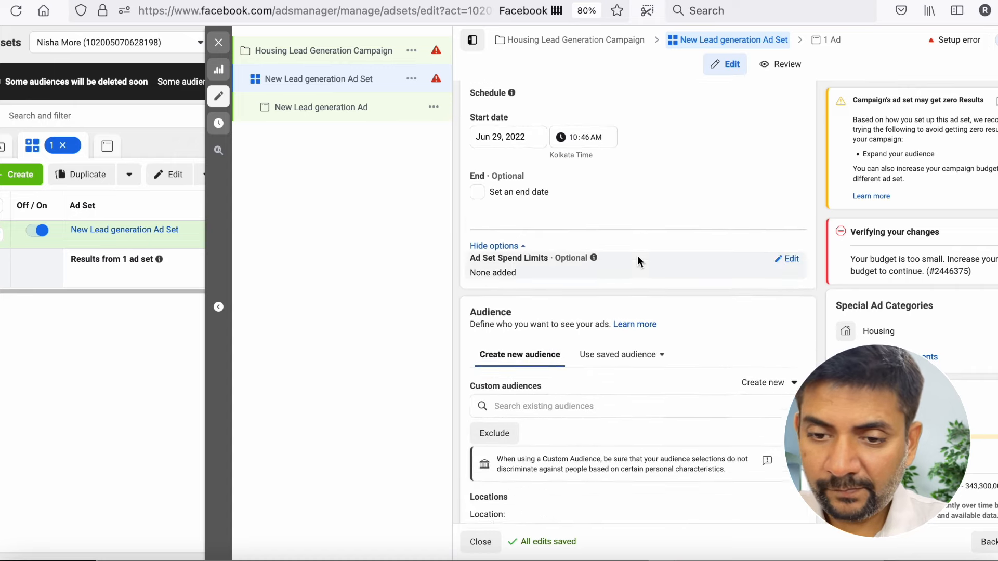
pyautogui.scroll(-1, 637, 255)
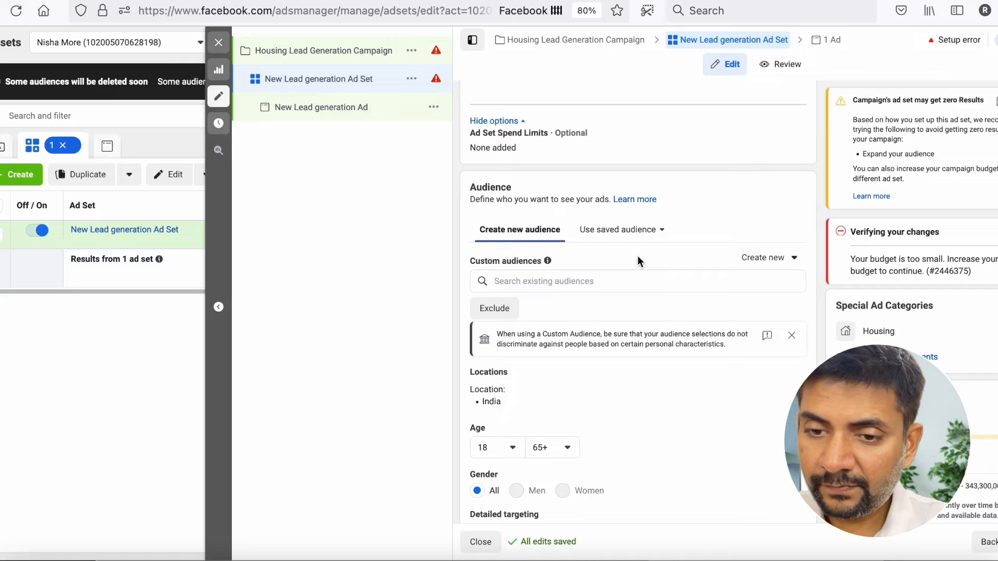
pyautogui.scroll(-1, 637, 256)
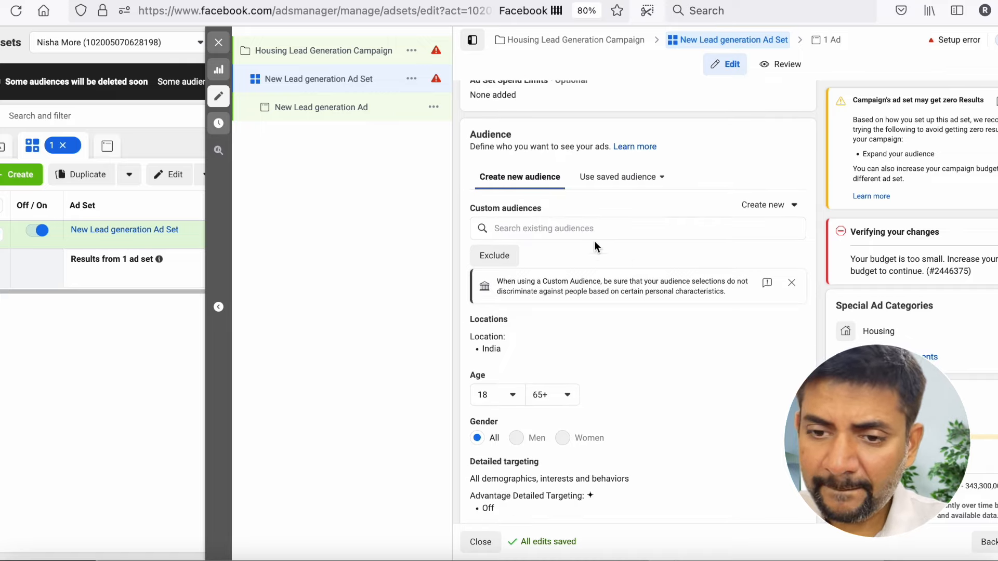
# - Check the existing custom audiences and Special Ad Audiences available for this ad set
pyautogui.click(572, 227)
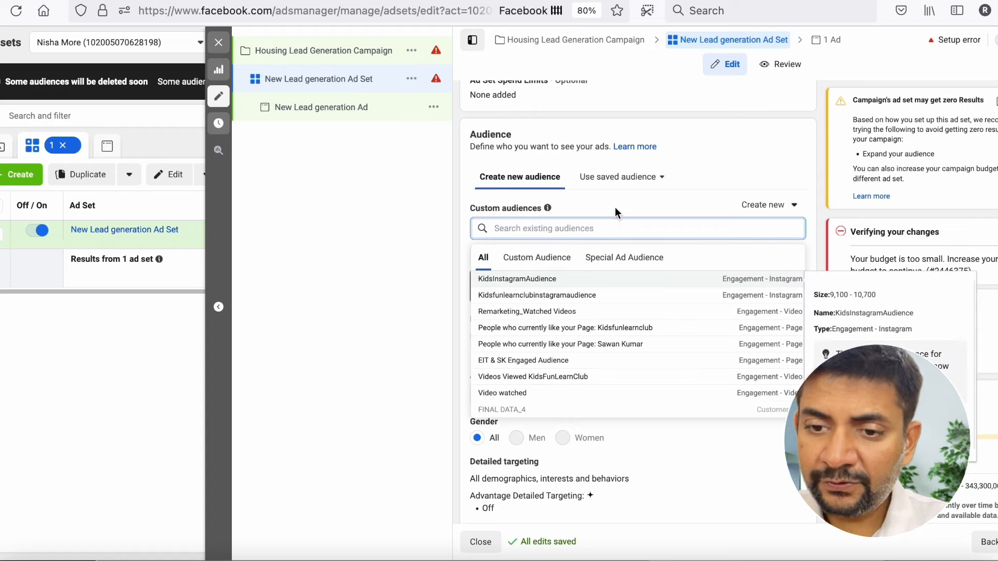
pyautogui.click(614, 258)
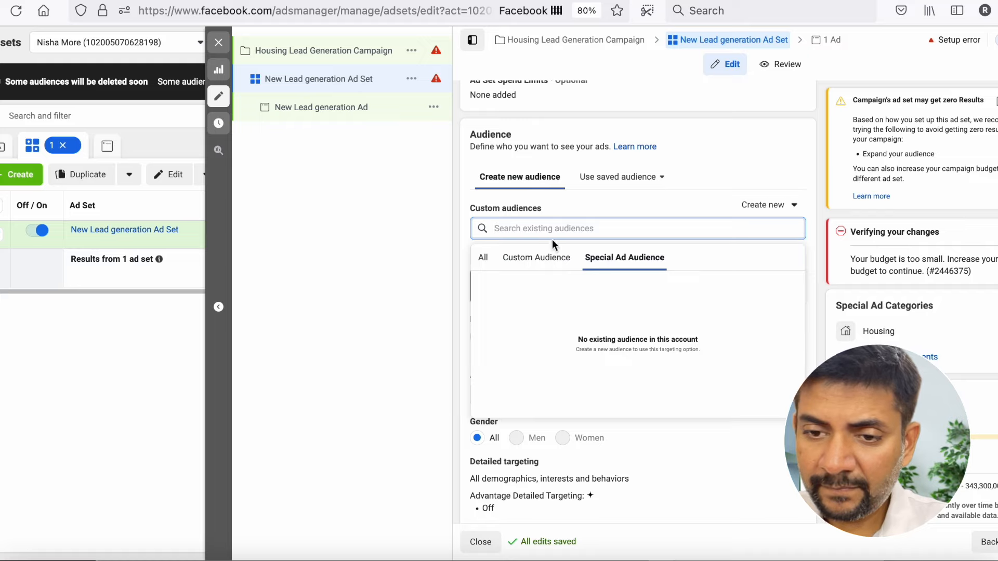
pyautogui.click(595, 211)
pyautogui.scroll(-2, 594, 211)
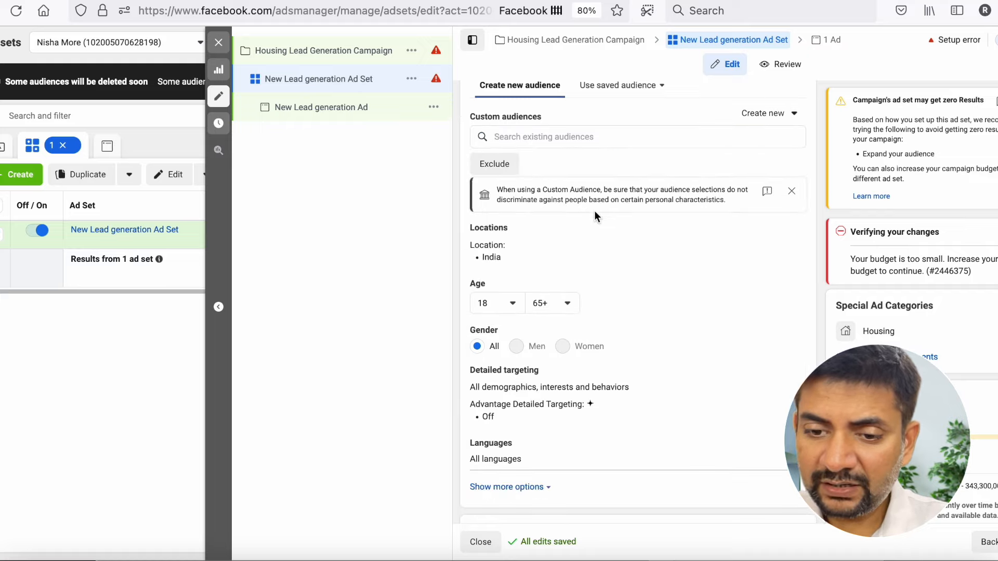
# - View the source options for creating a new Custom Audience and close them without choosing one
pyautogui.click(772, 113)
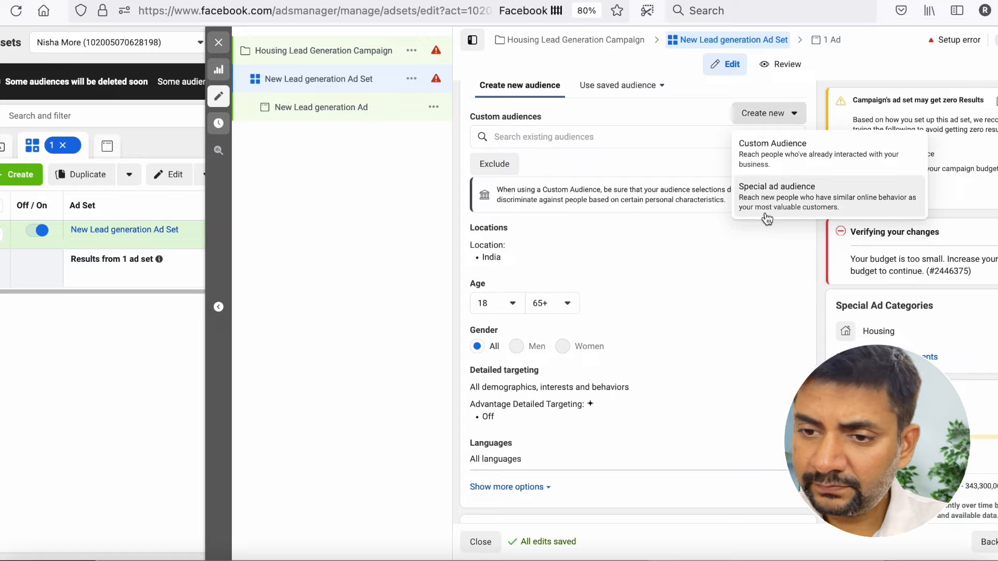
pyautogui.click(764, 162)
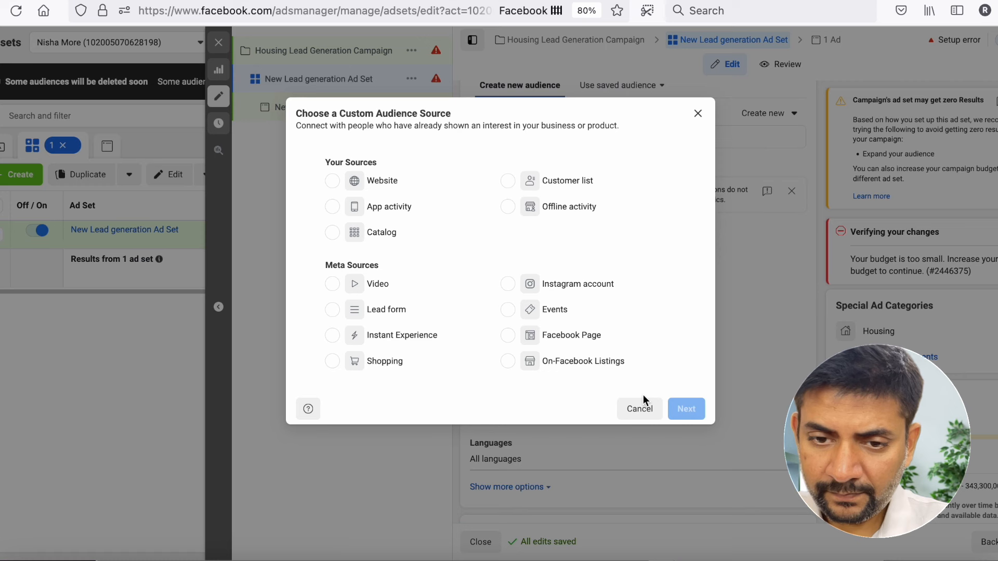
pyautogui.click(639, 409)
pyautogui.scroll(2, 623, 336)
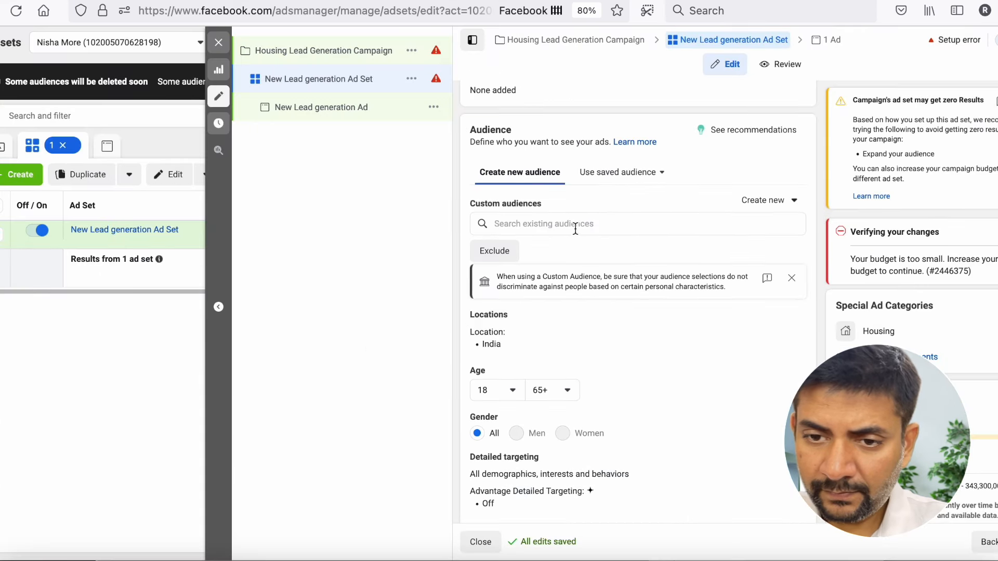
# - Replace India with Miami, Florida as the audience location, keeping People living in or recently in this location
pyautogui.scroll(-1, 593, 196)
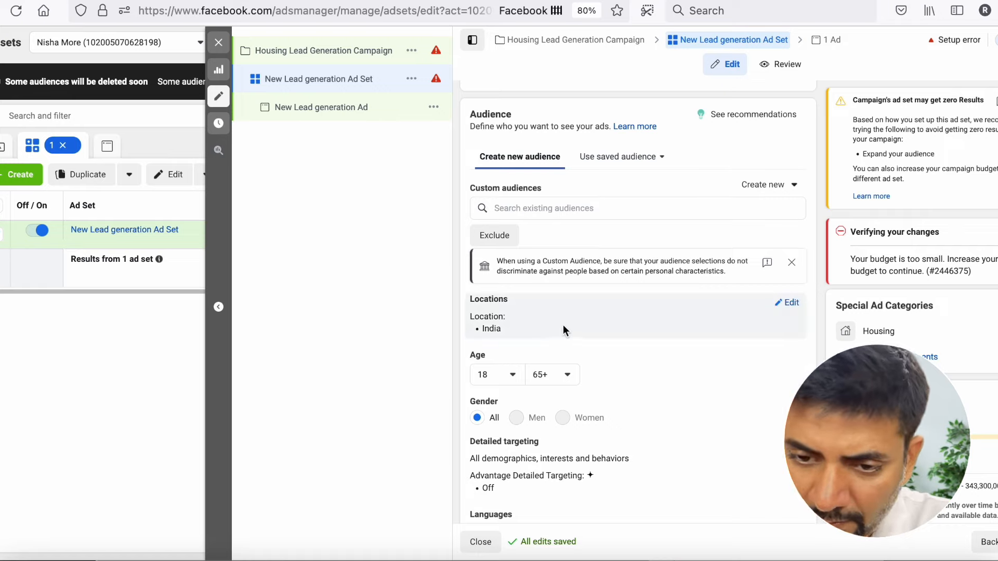
pyautogui.click(791, 304)
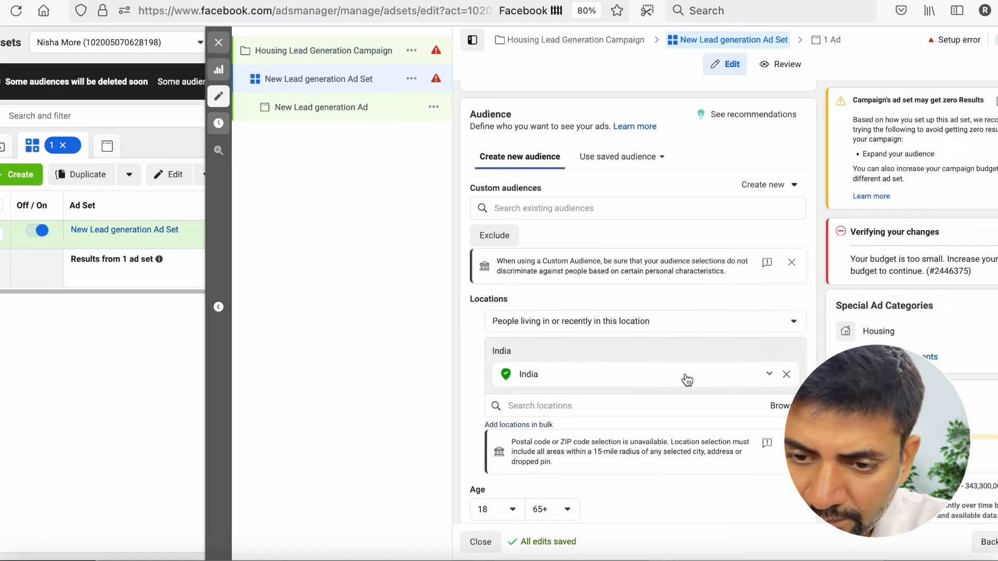
pyautogui.click(786, 379)
pyautogui.click(626, 360)
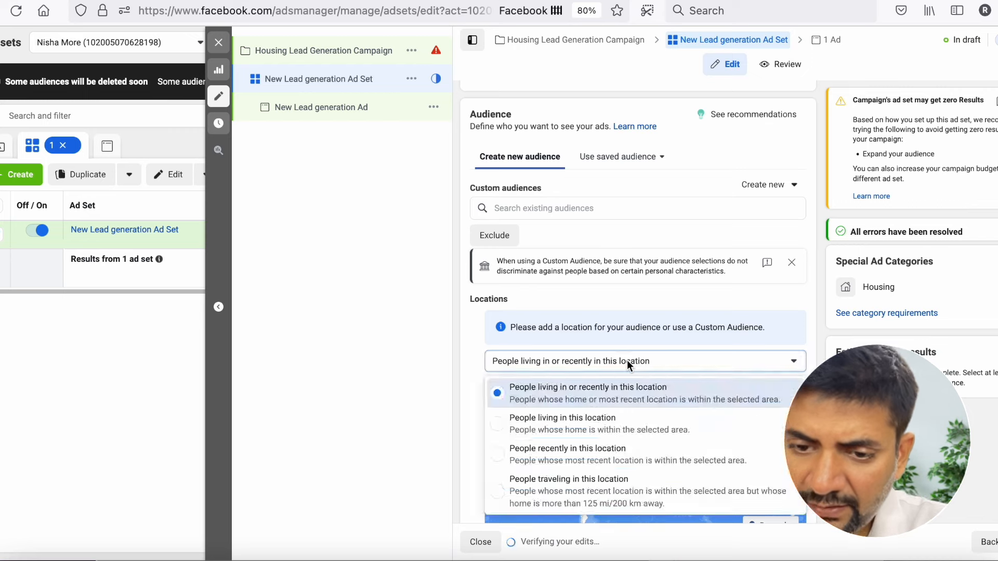
pyautogui.click(611, 365)
pyautogui.click(605, 389)
pyautogui.write('miami')
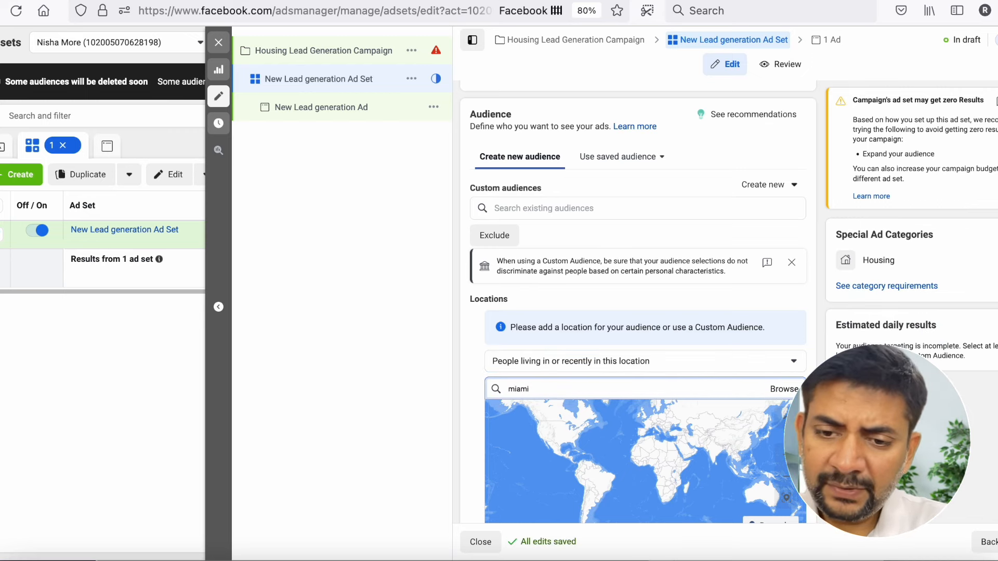
pyautogui.scroll(-2, 716, 327)
pyautogui.click(595, 334)
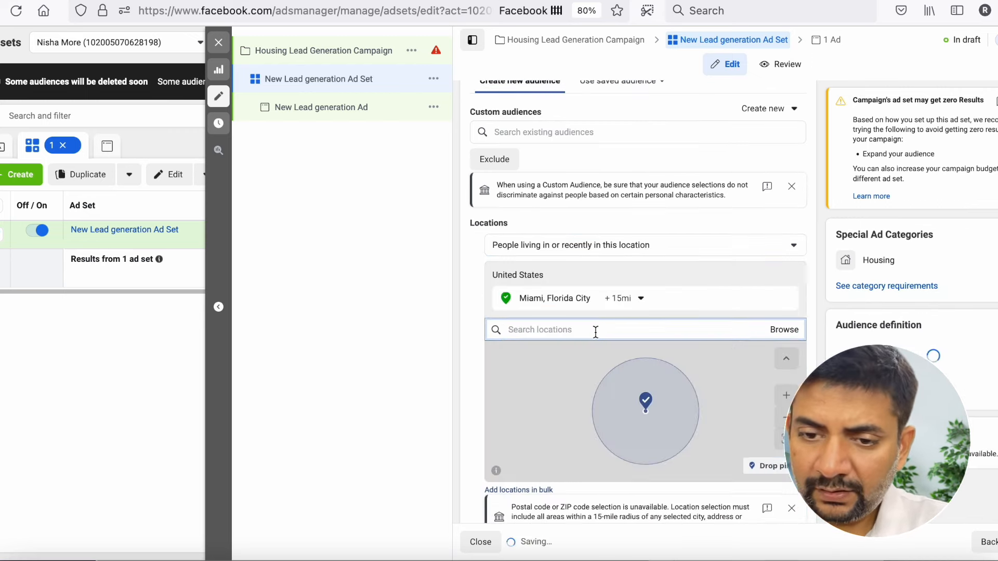
# - Examine the radius options for Miami and the area covered on the location map
pyautogui.click(632, 300)
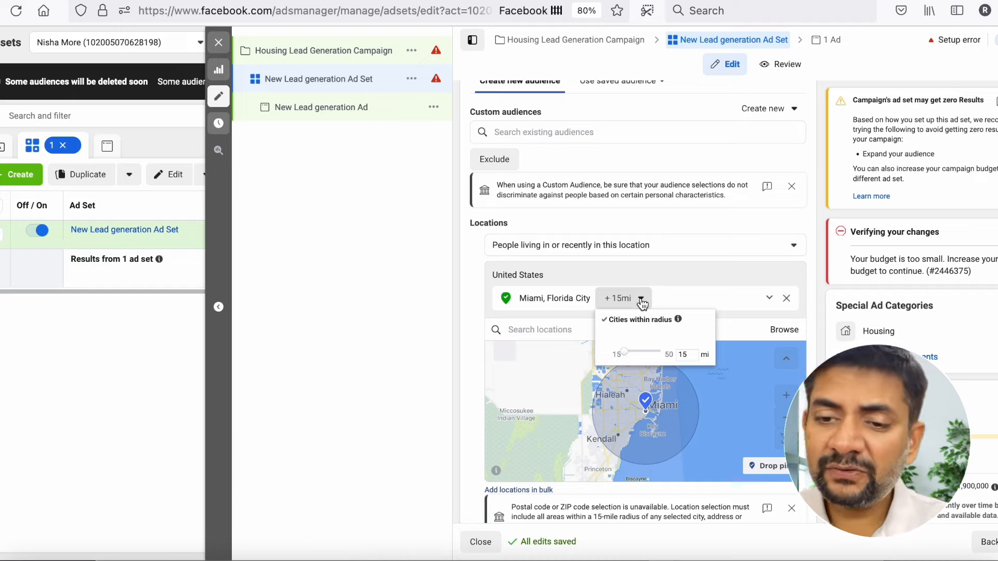
pyautogui.click(690, 271)
pyautogui.scroll(-1, 687, 271)
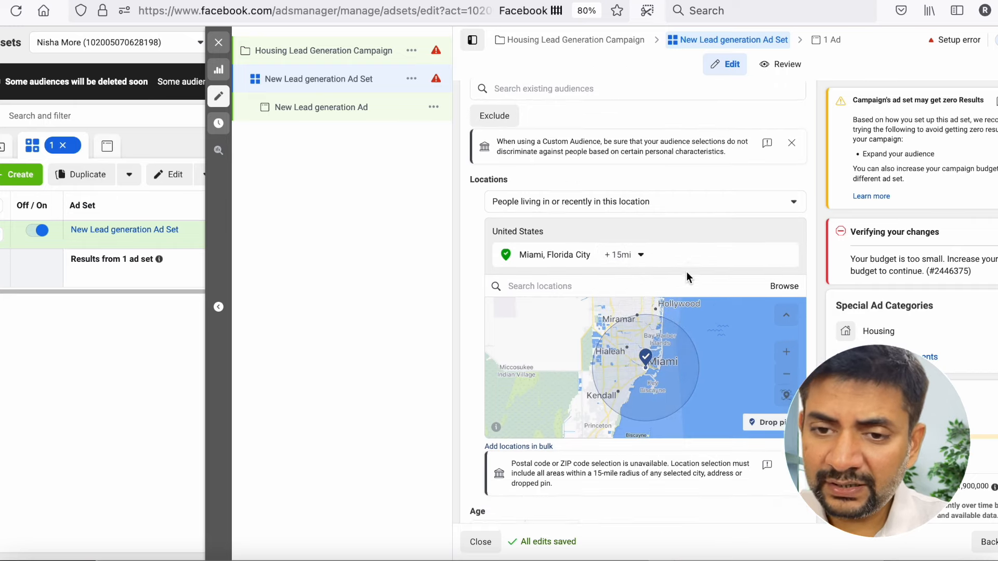
pyautogui.scroll(3, 686, 271)
pyautogui.scroll(-1, 687, 271)
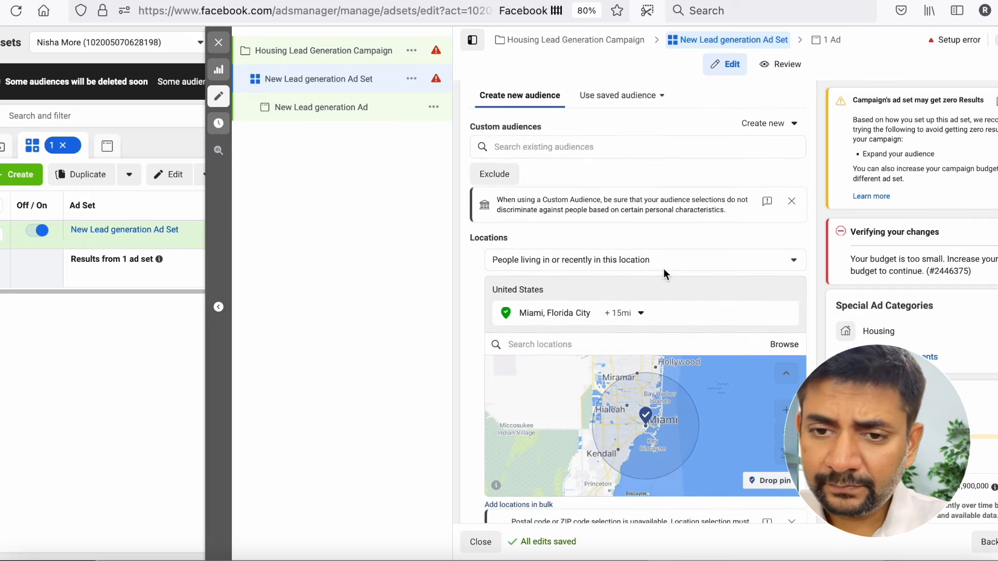
pyautogui.scroll(1, 664, 268)
pyautogui.scroll(-3, 663, 268)
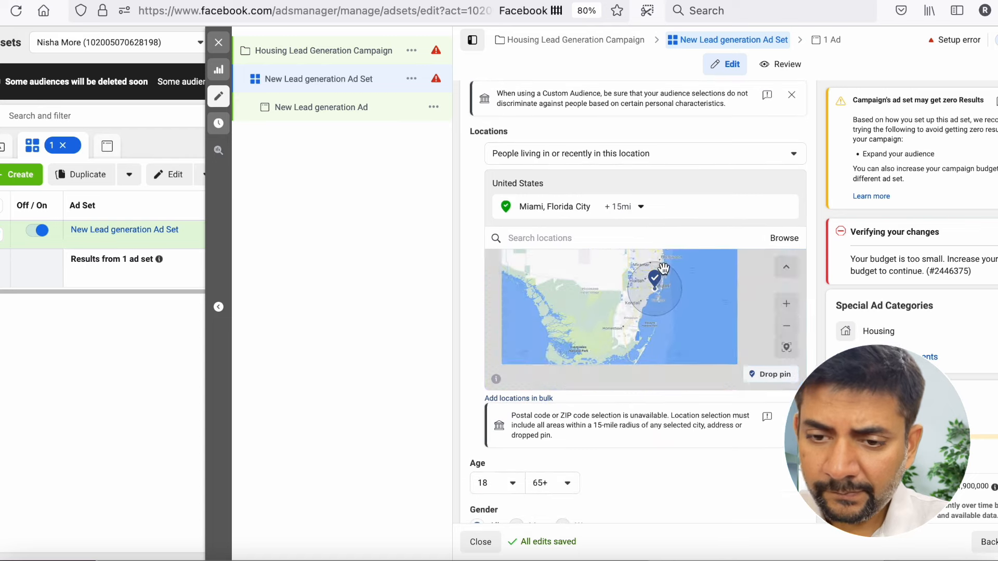
# - Read the notice on postal code and radius restrictions below the map, and look at the age setting
pyautogui.scroll(-1, 625, 433)
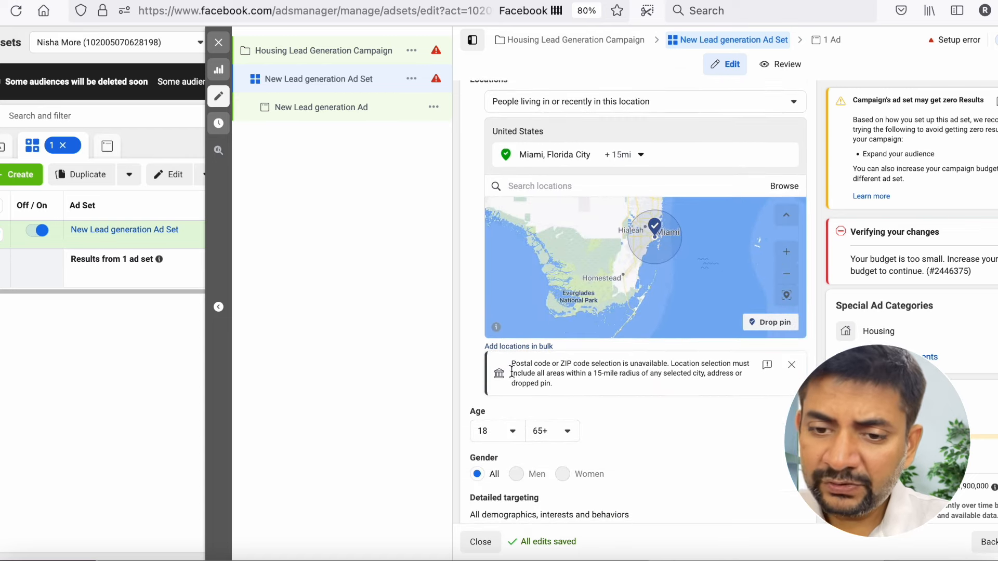
pyautogui.moveTo(515, 364); pyautogui.dragTo(579, 381)
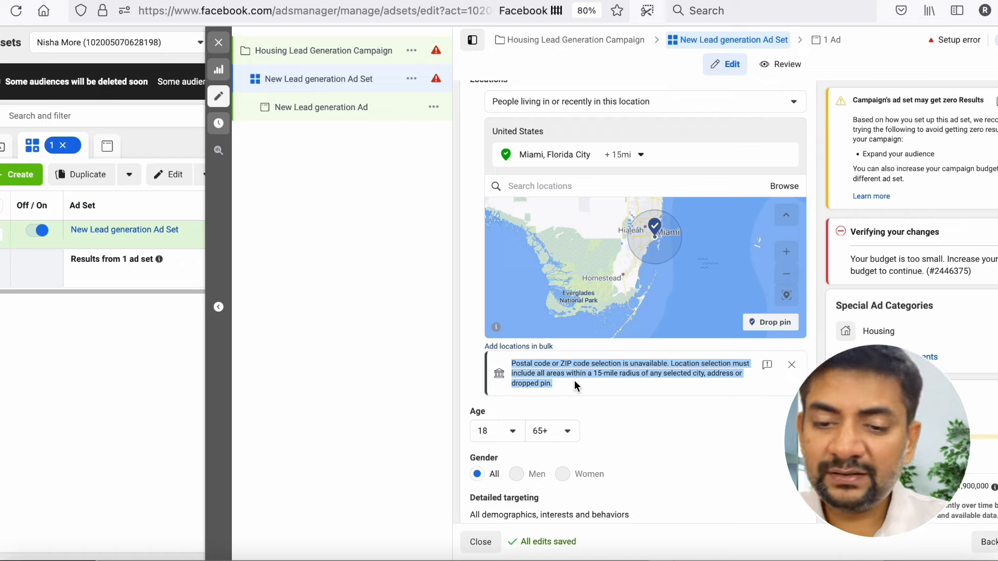
pyautogui.scroll(-1, 575, 385)
pyautogui.click(575, 385)
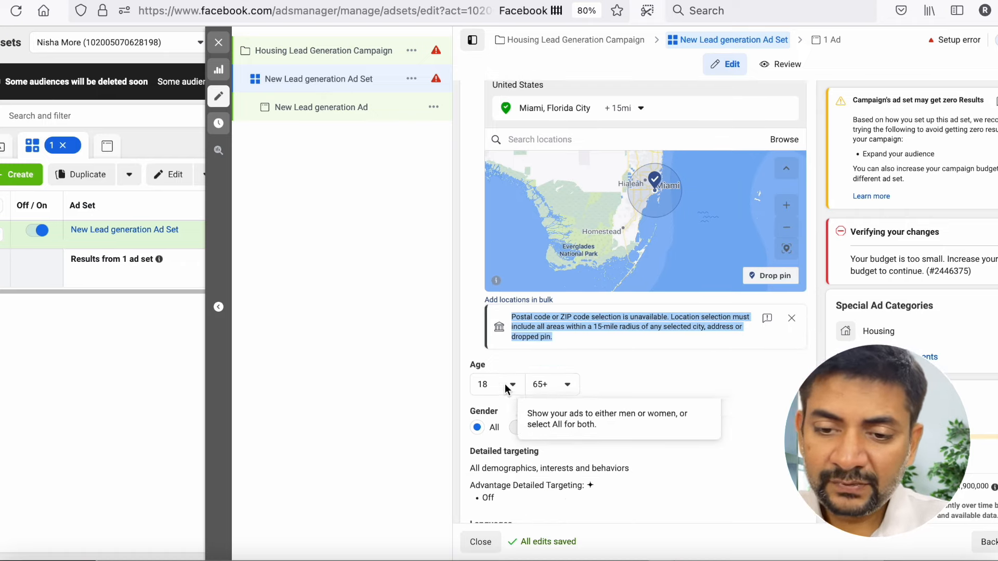
# - Review the audience's age, gender, detailed targeting and language settings
pyautogui.click(504, 385)
pyautogui.click(585, 401)
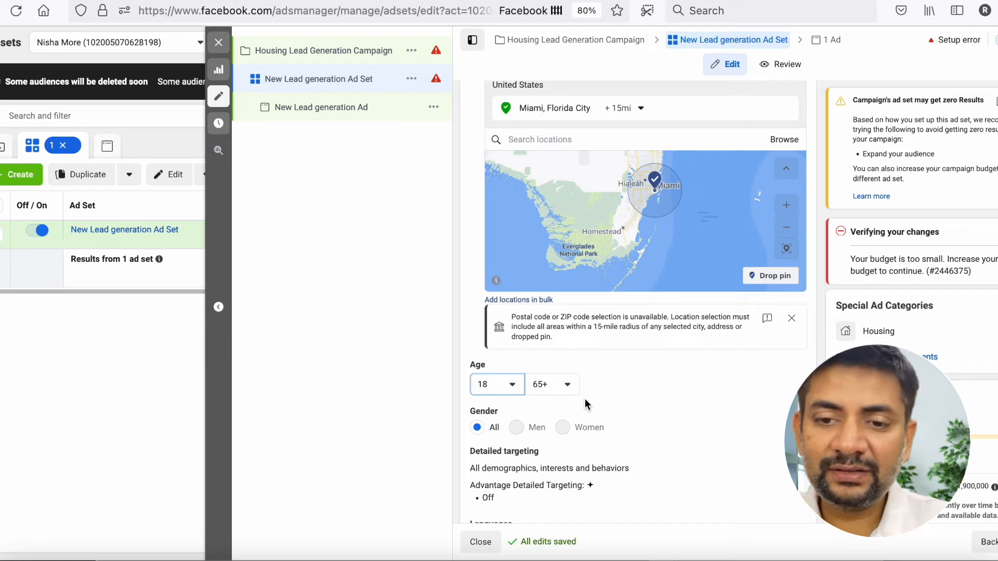
pyautogui.scroll(-1, 566, 391)
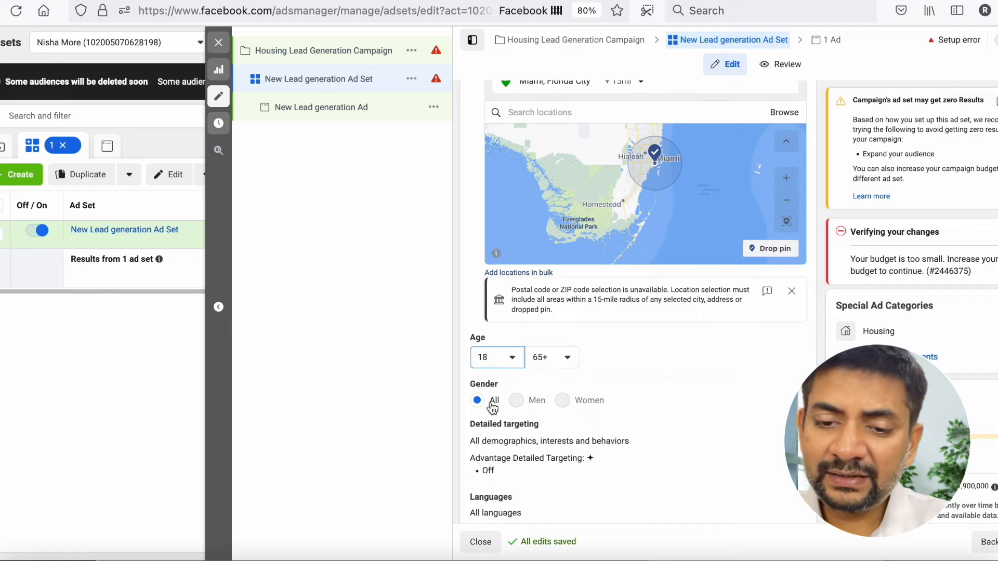
pyautogui.scroll(-1, 561, 400)
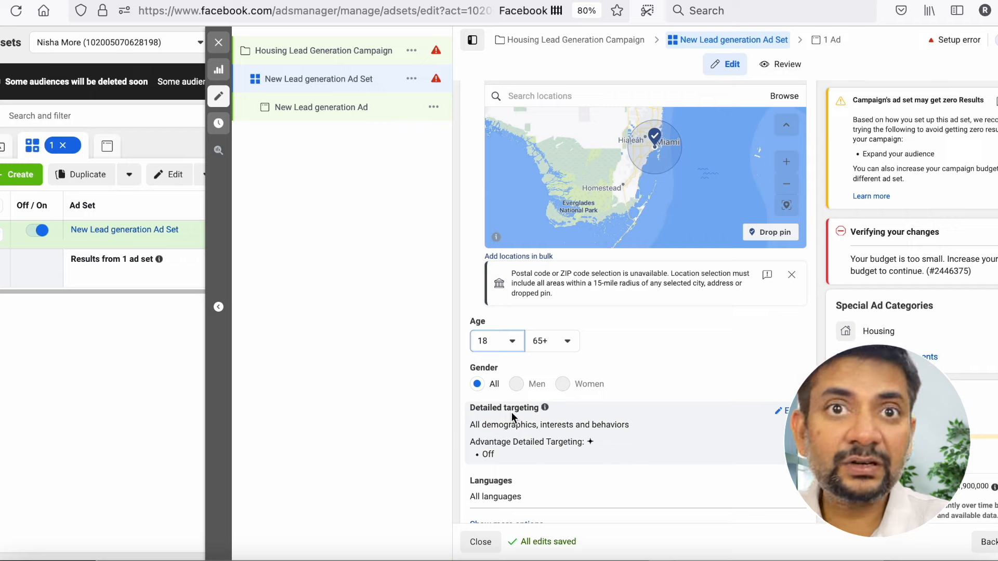
pyautogui.scroll(-3, 511, 413)
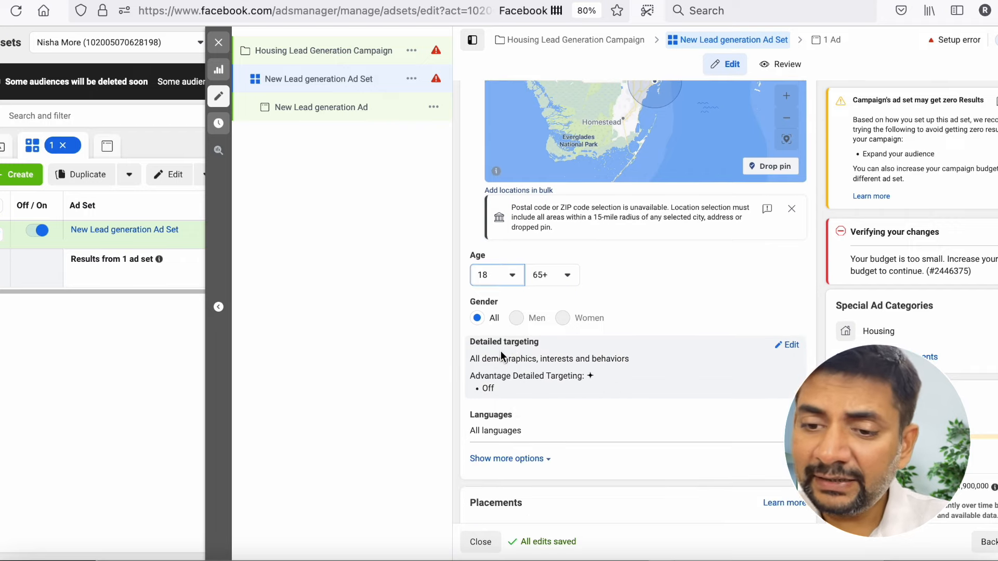
# - Open the audience's detailed targeting for editing and expand the Interests category in its browsable list
pyautogui.click(791, 346)
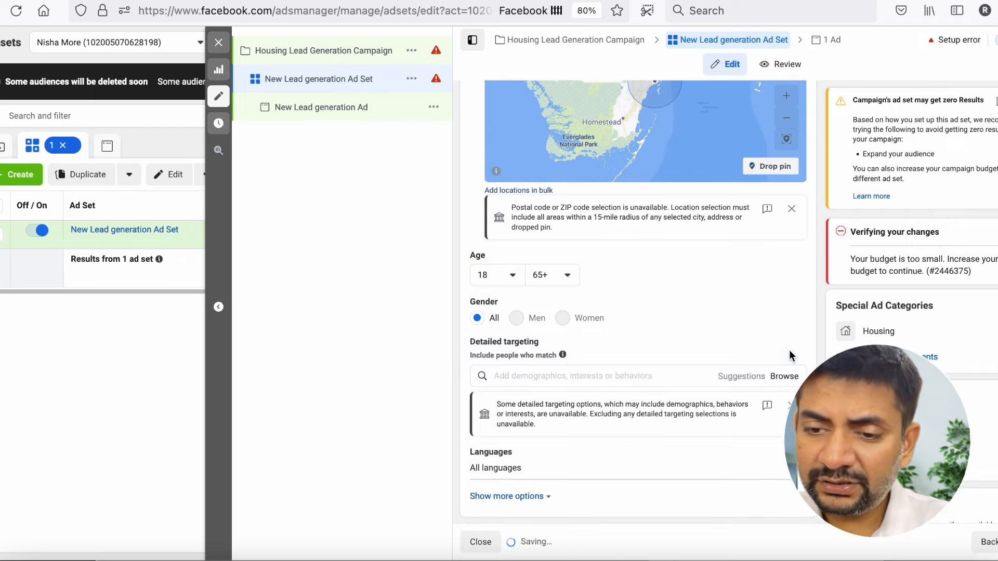
pyautogui.scroll(-3, 631, 372)
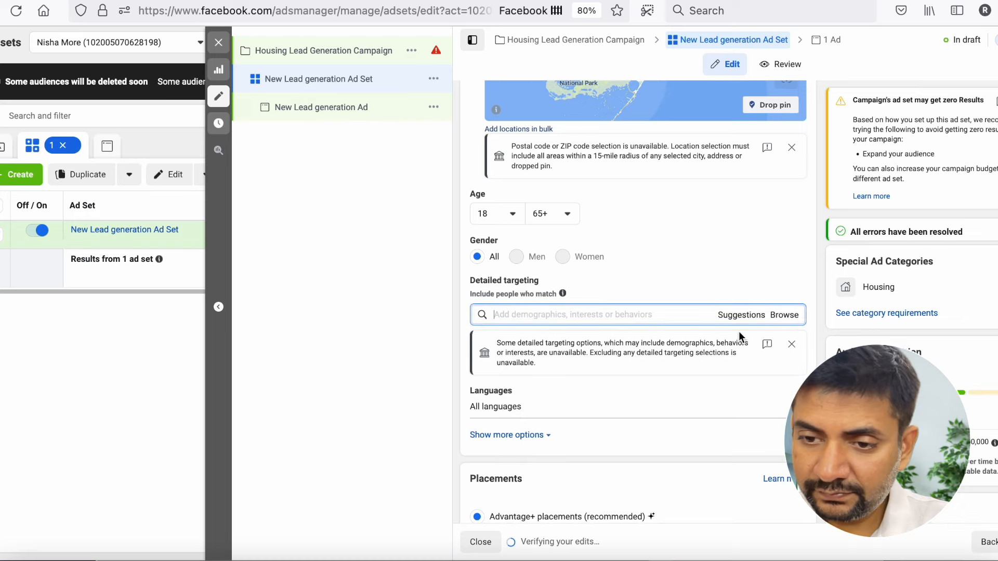
pyautogui.click(741, 315)
pyautogui.click(784, 316)
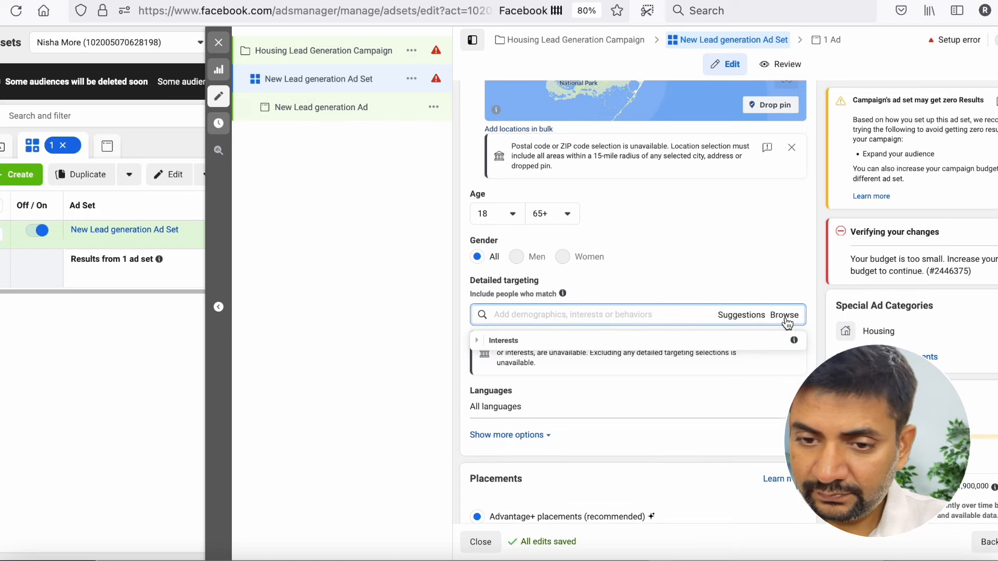
pyautogui.click(564, 343)
# - Add Building from the additional interests to the detailed targeting
pyautogui.scroll(-3, 564, 344)
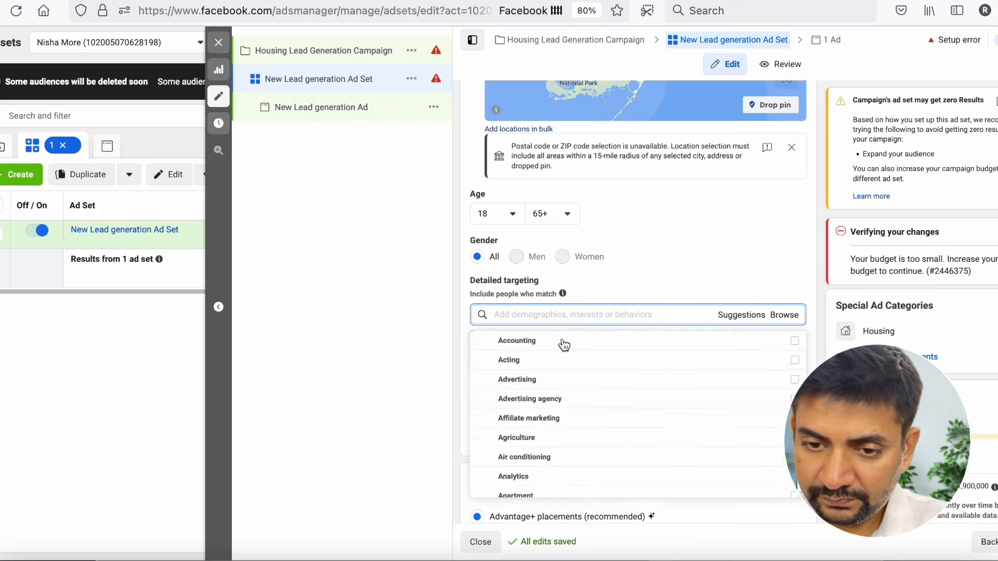
pyautogui.scroll(-2, 564, 345)
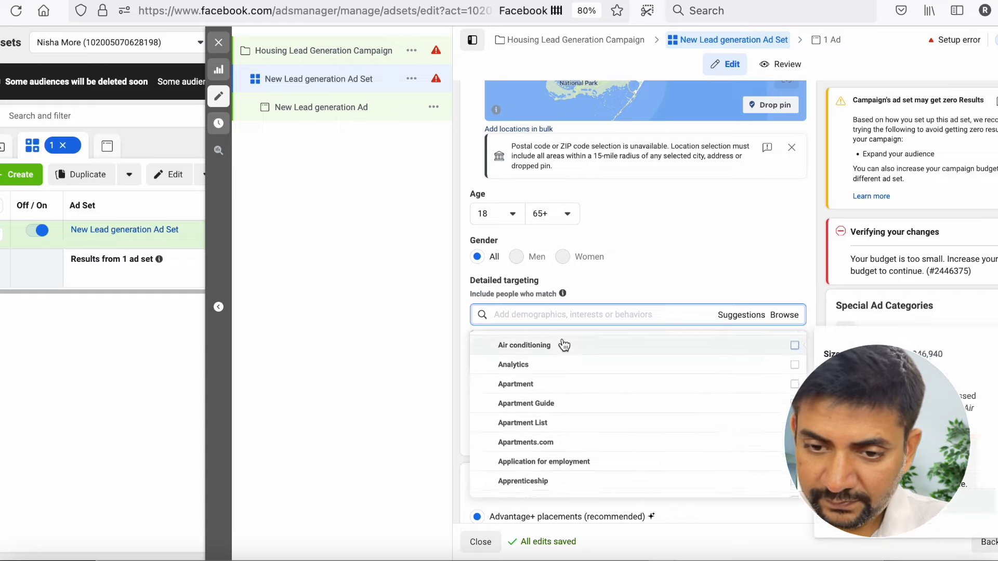
pyautogui.scroll(-3, 566, 416)
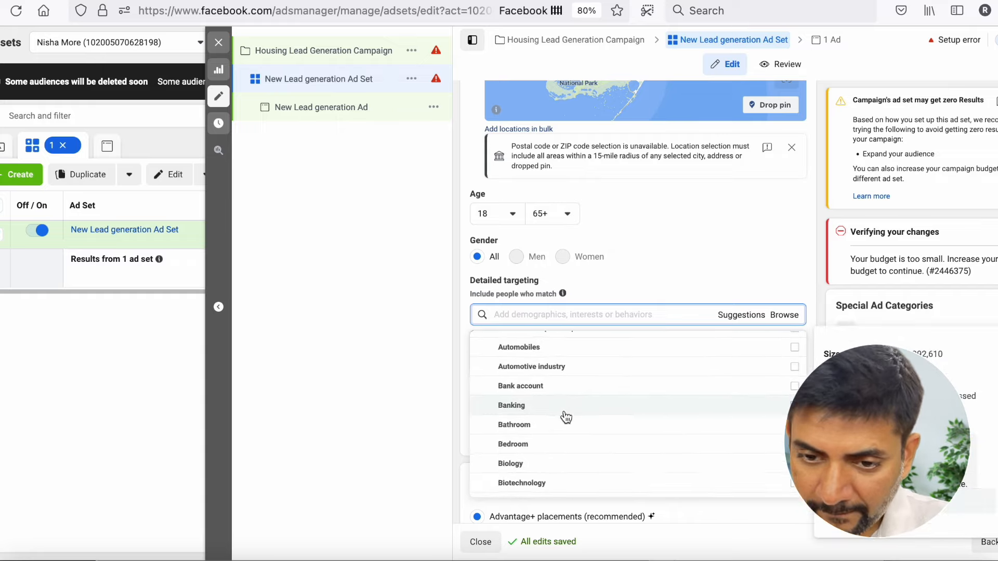
pyautogui.scroll(-3, 566, 417)
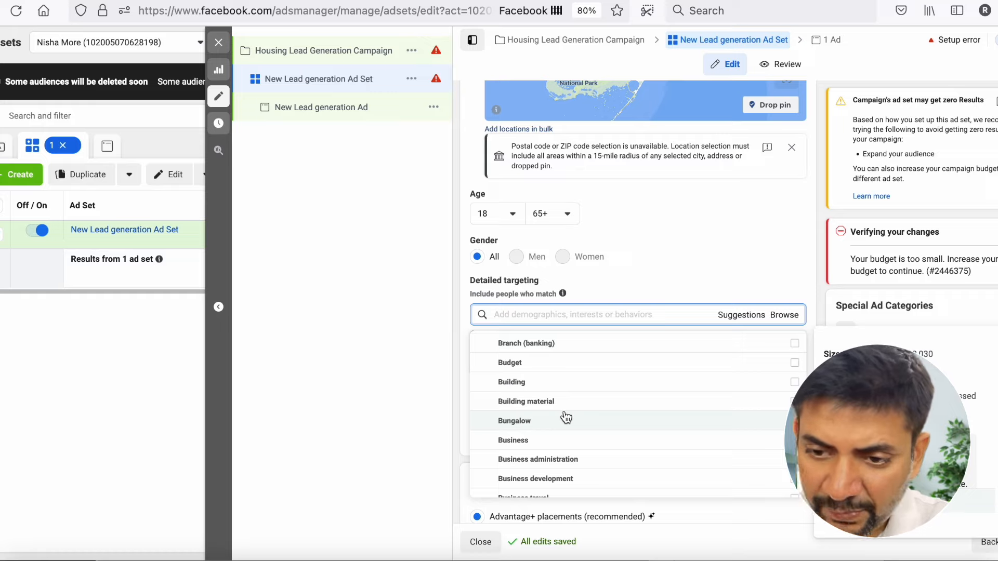
pyautogui.scroll(-3, 566, 417)
pyautogui.scroll(3, 566, 417)
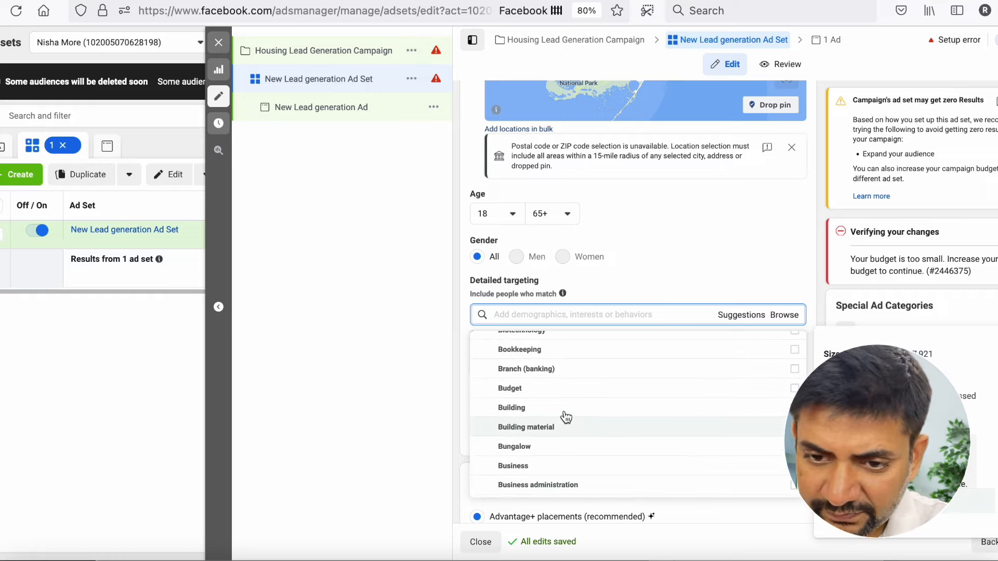
pyautogui.click(547, 418)
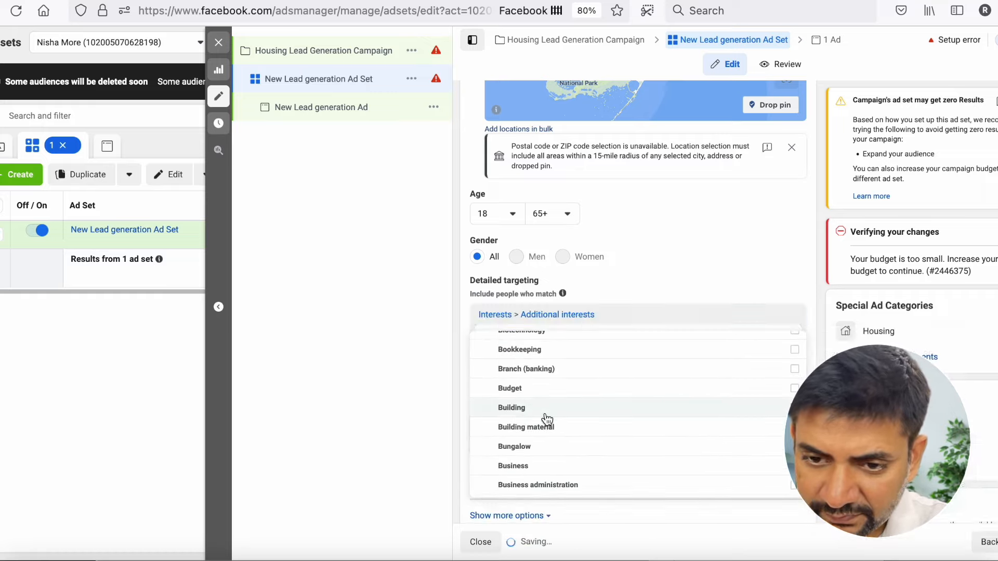
# - Add the Commercial property interest to the detailed targeting
pyautogui.scroll(-1, 546, 419)
pyautogui.scroll(-3, 547, 419)
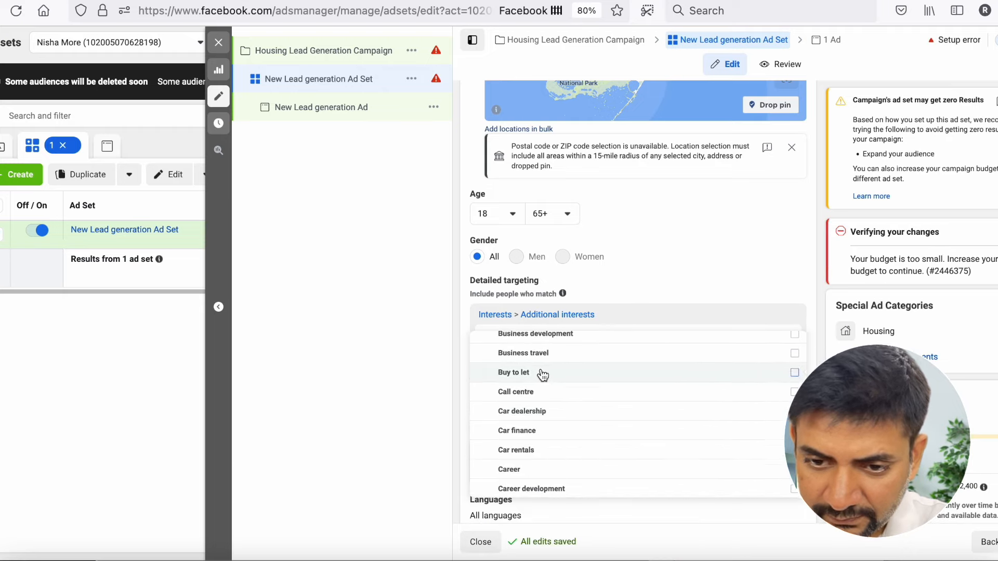
pyautogui.scroll(-3, 542, 378)
pyautogui.scroll(-3, 543, 375)
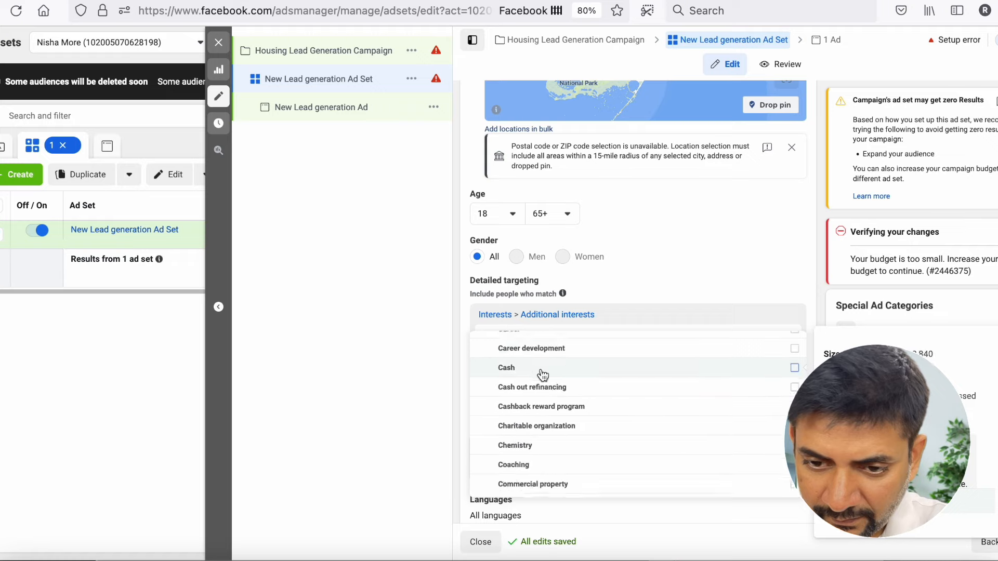
pyautogui.click(543, 396)
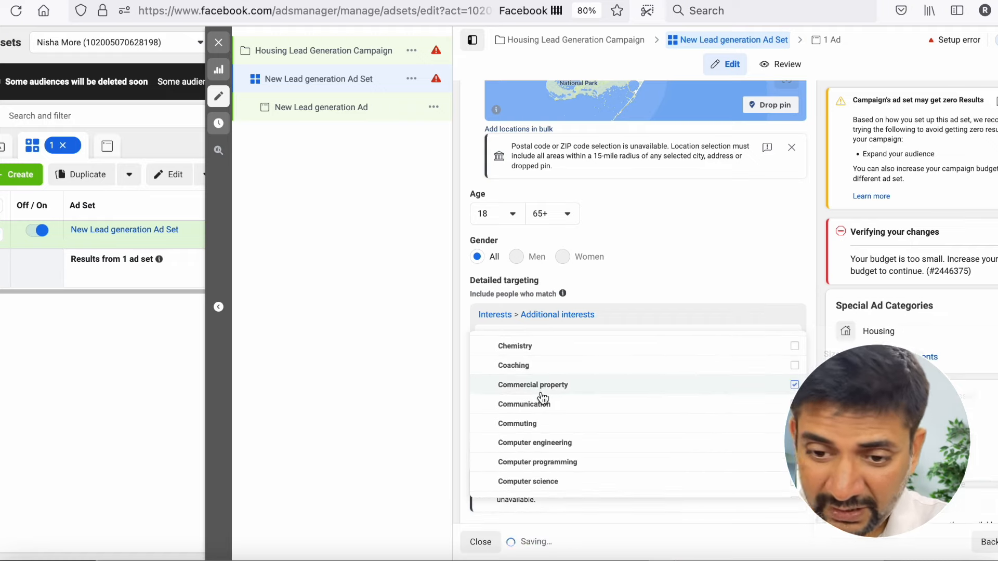
# - Add the Condominium and Creative real estate investing interests to the detailed targeting
pyautogui.scroll(-1, 543, 398)
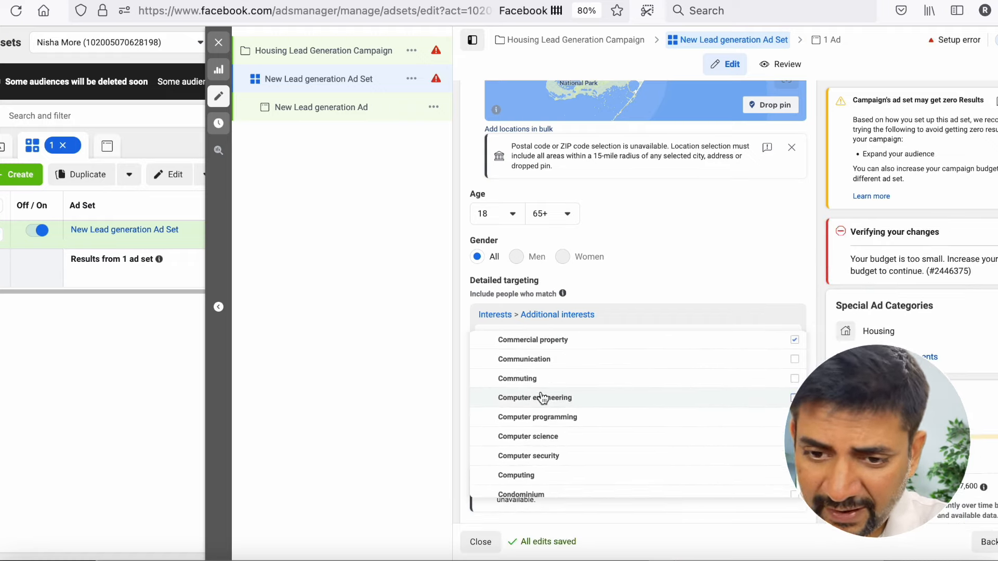
pyautogui.scroll(-2, 592, 403)
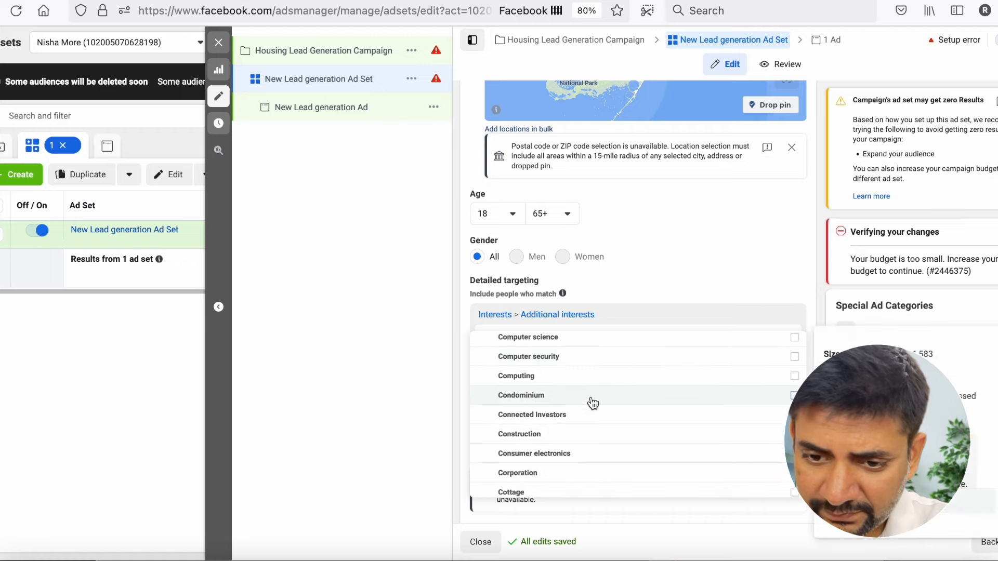
pyautogui.click(593, 403)
pyautogui.scroll(-1, 593, 403)
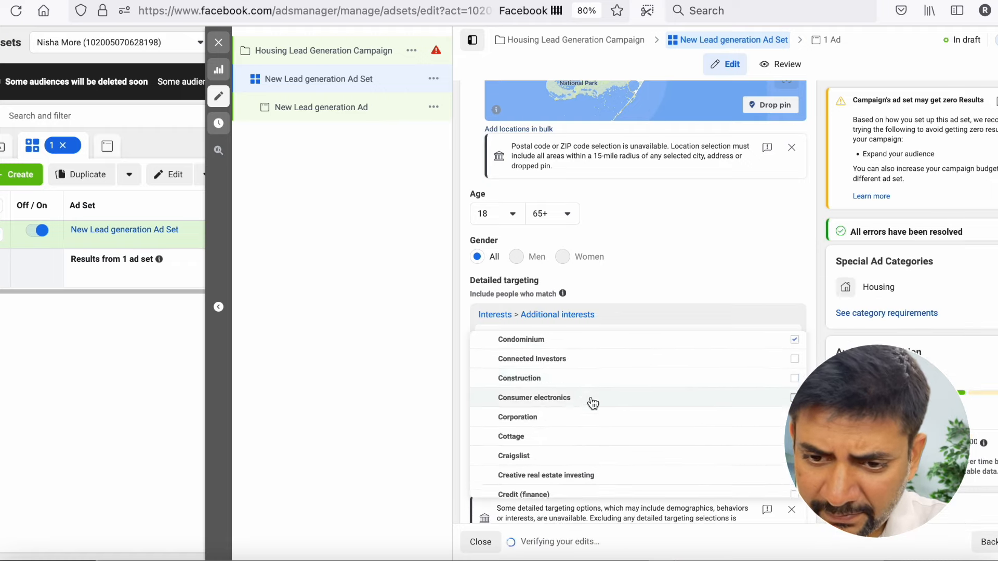
pyautogui.scroll(-2, 590, 412)
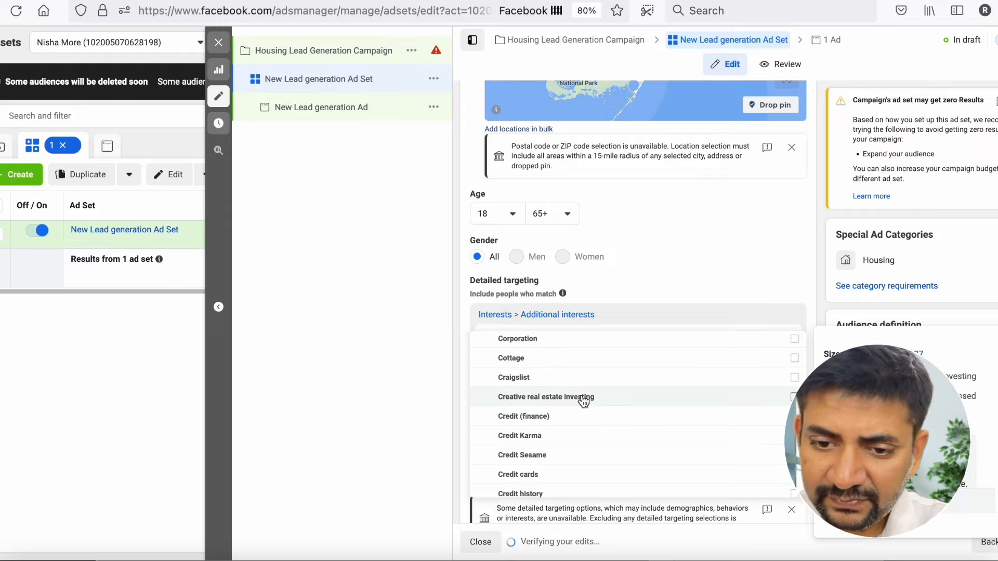
pyautogui.click(583, 401)
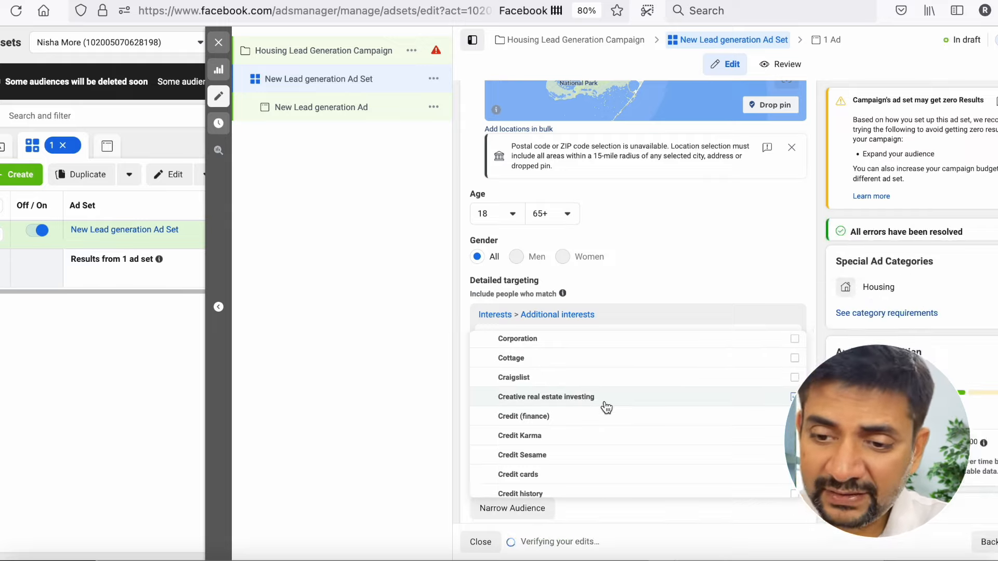
# - Add a land-related interest from further down the additional interests to the detailed targeting
pyautogui.scroll(-2, 605, 408)
pyautogui.scroll(-3, 607, 407)
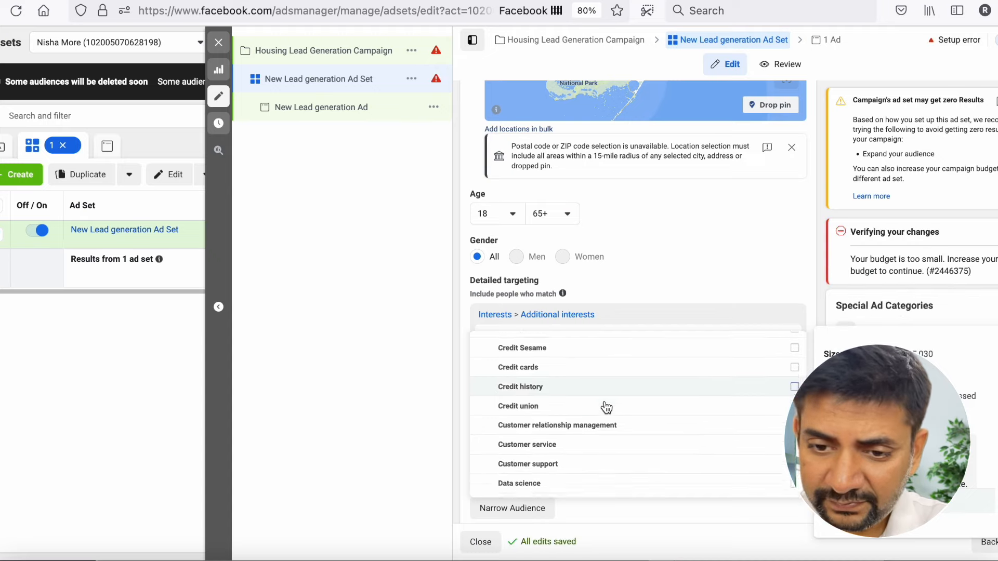
pyautogui.scroll(-1, 606, 407)
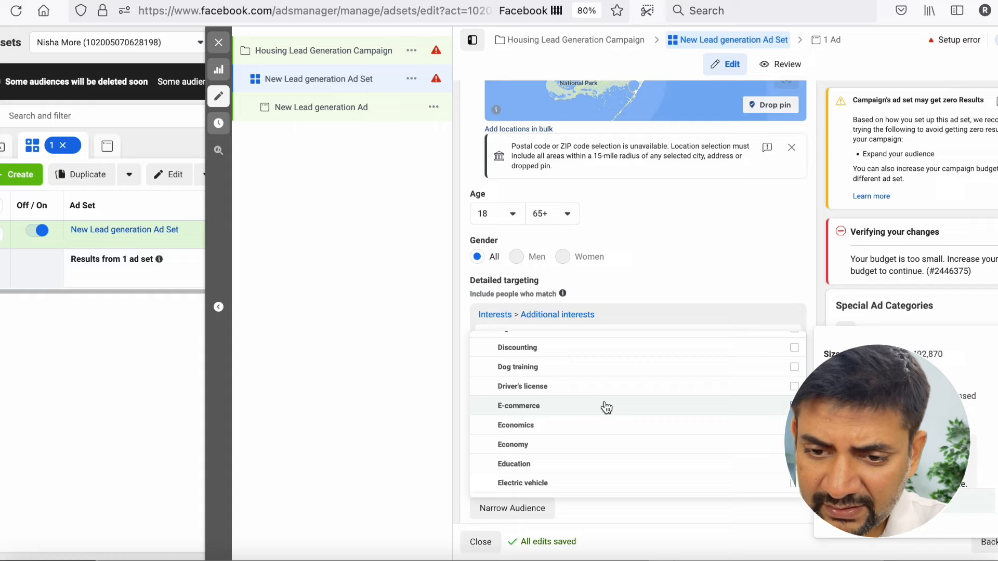
pyautogui.scroll(-2, 607, 407)
pyautogui.scroll(-1, 607, 407)
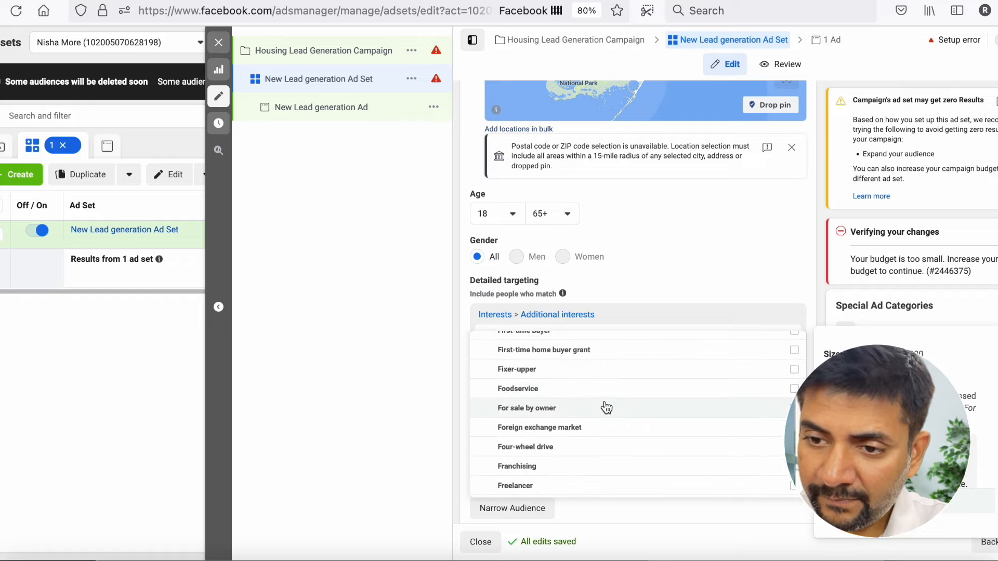
pyautogui.scroll(-2, 606, 407)
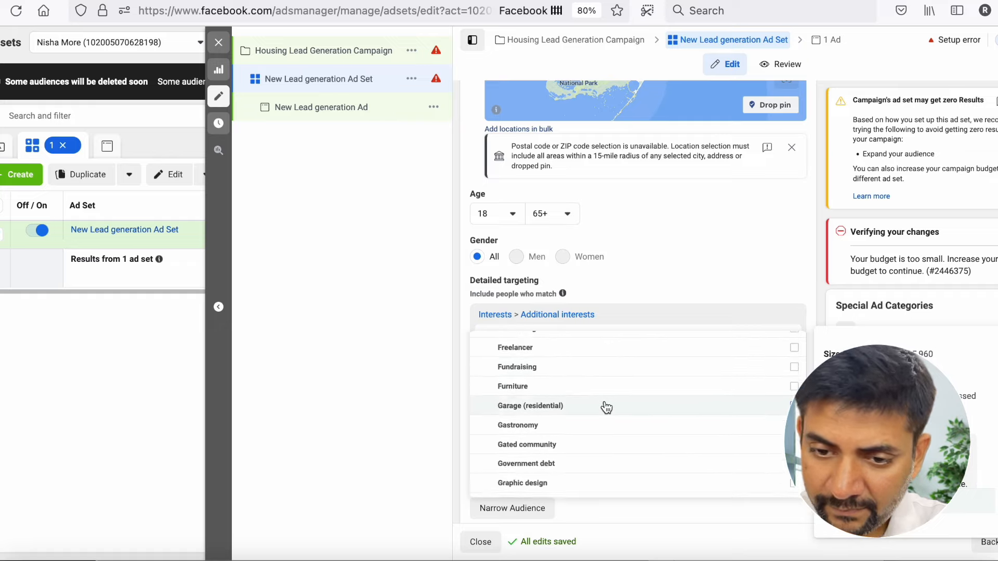
pyautogui.scroll(-10, 607, 407)
pyautogui.scroll(-7, 606, 407)
pyautogui.scroll(-10, 583, 437)
pyautogui.scroll(-2, 583, 437)
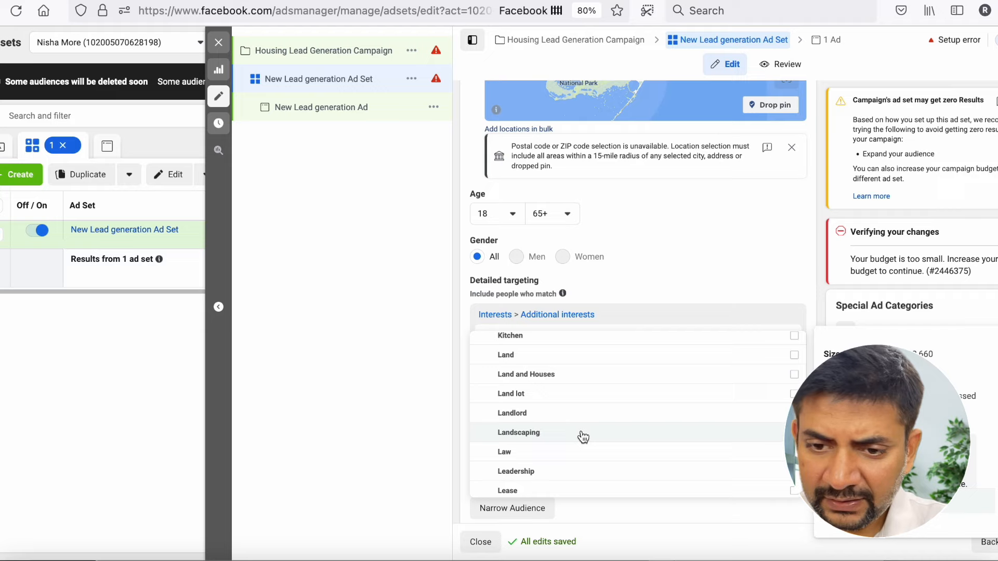
pyautogui.scroll(-3, 565, 383)
pyautogui.click(565, 361)
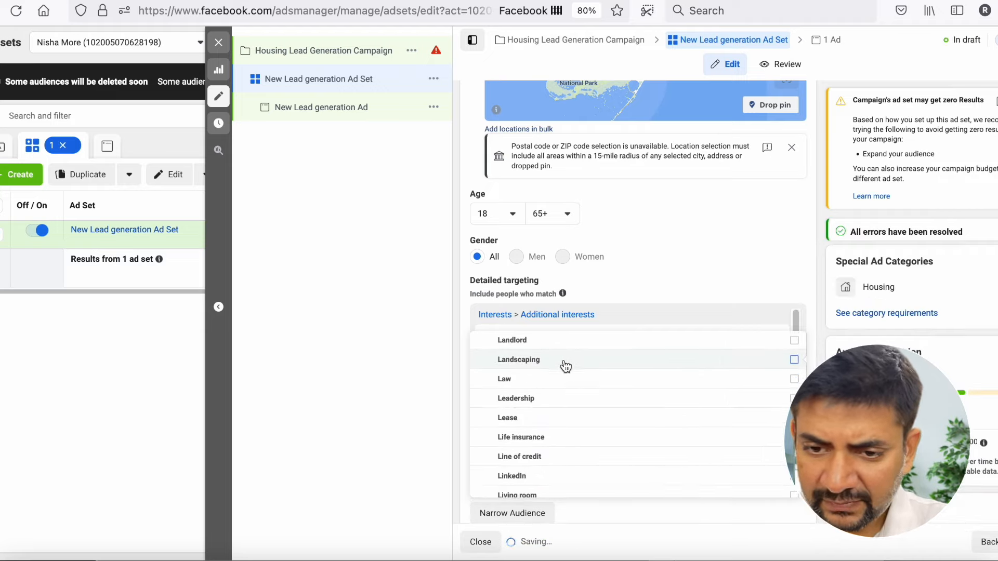
# - Add the Mortgage loans interest to the detailed targeting
pyautogui.scroll(-5, 567, 415)
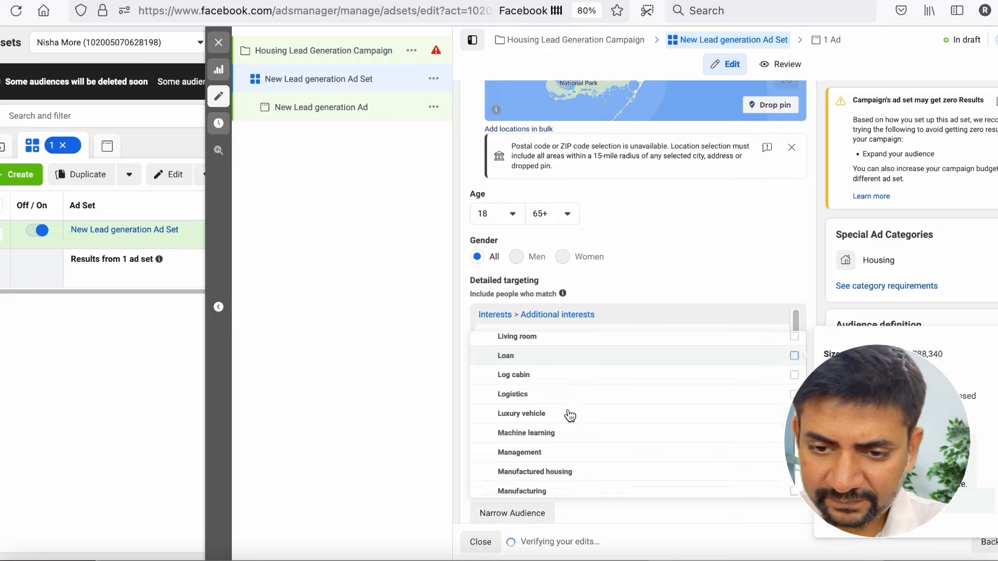
pyautogui.scroll(-4, 569, 361)
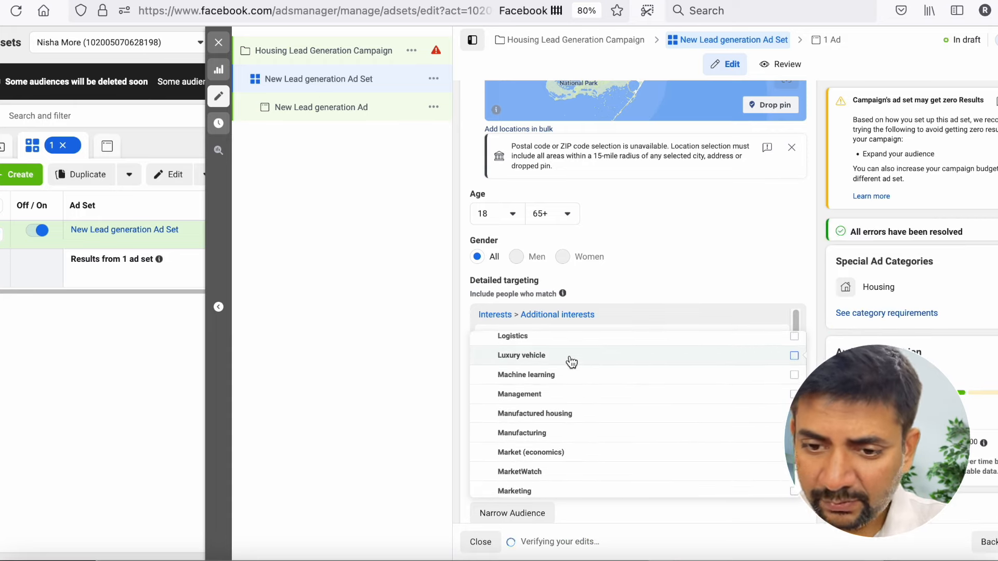
pyautogui.scroll(-7, 572, 362)
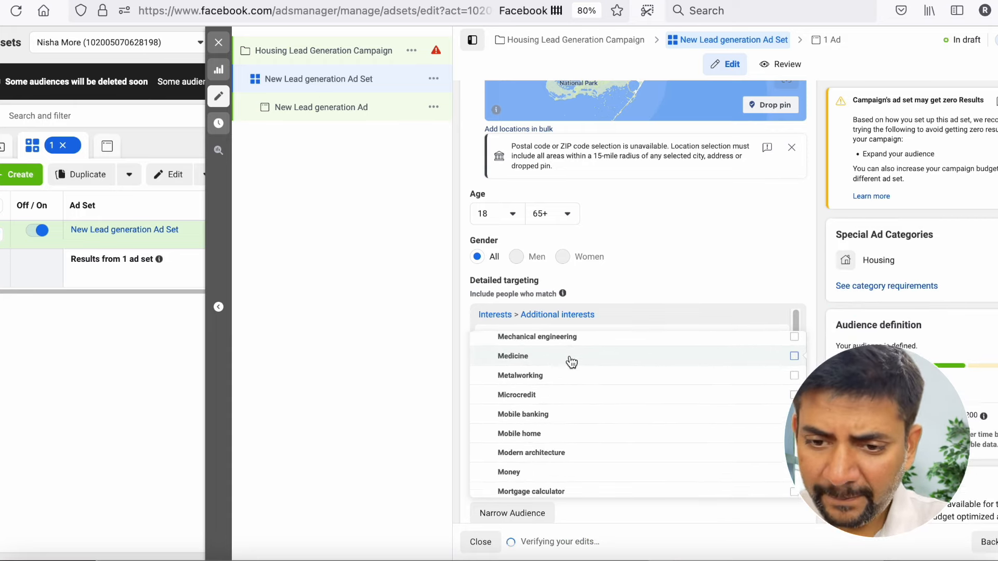
pyautogui.scroll(-2, 572, 362)
pyautogui.click(568, 367)
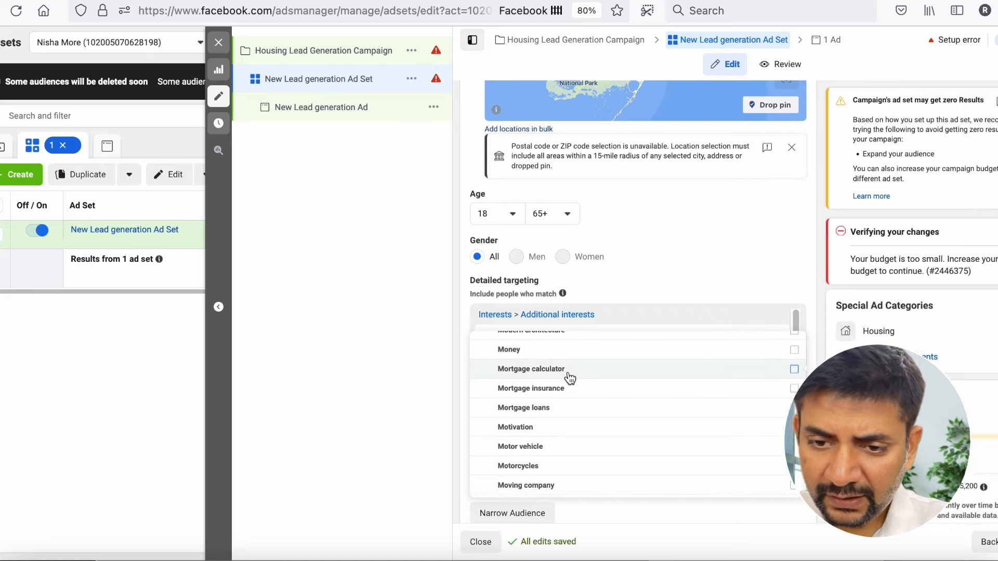
pyautogui.scroll(-1, 570, 376)
pyautogui.scroll(-5, 570, 384)
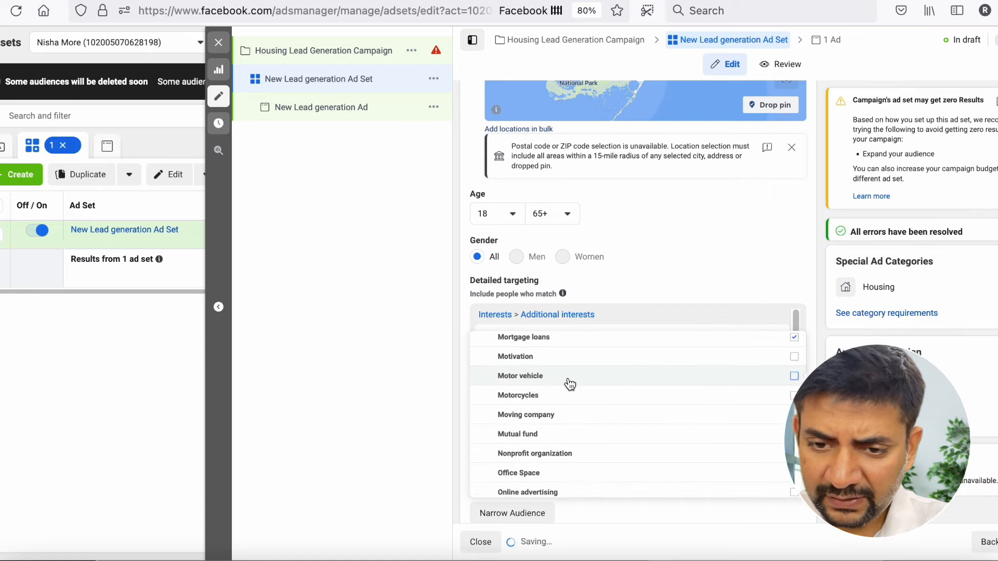
# - Add the Real Estate Agent Directory, Real estate, Real estate appraisal, Real estate development and Real estate economics interests to the detailed targeting
pyautogui.scroll(-1, 570, 384)
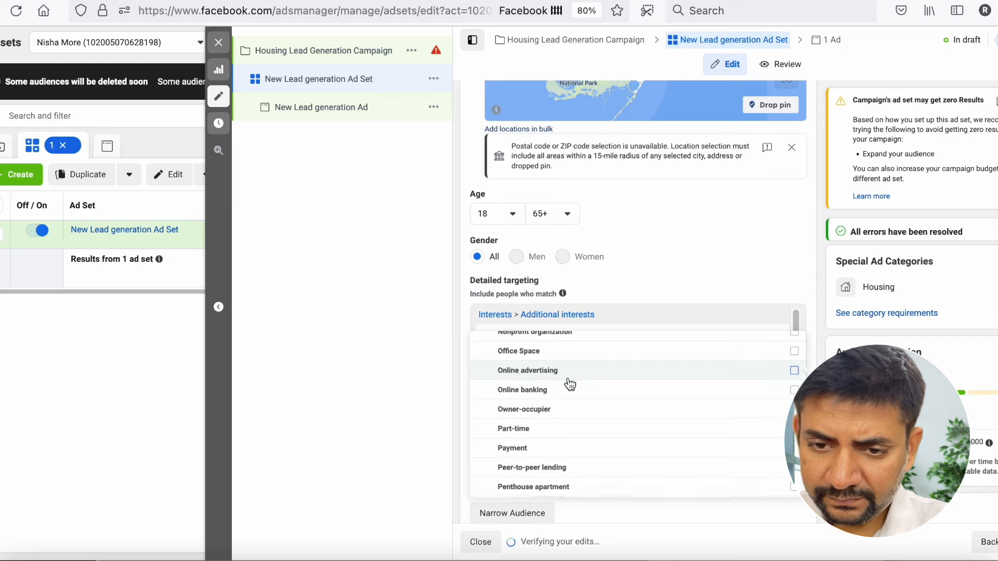
pyautogui.scroll(-1, 570, 351)
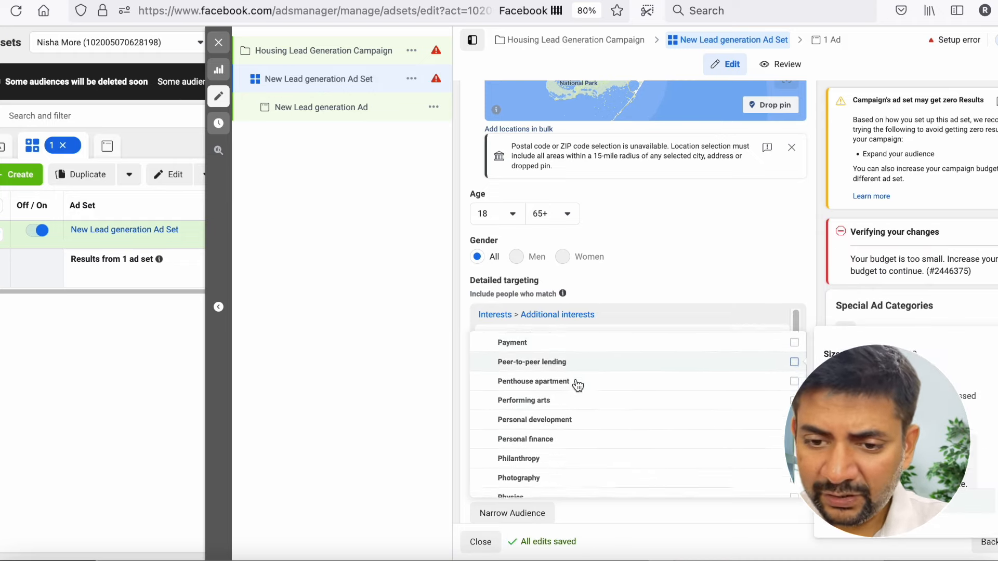
pyautogui.scroll(-3, 573, 423)
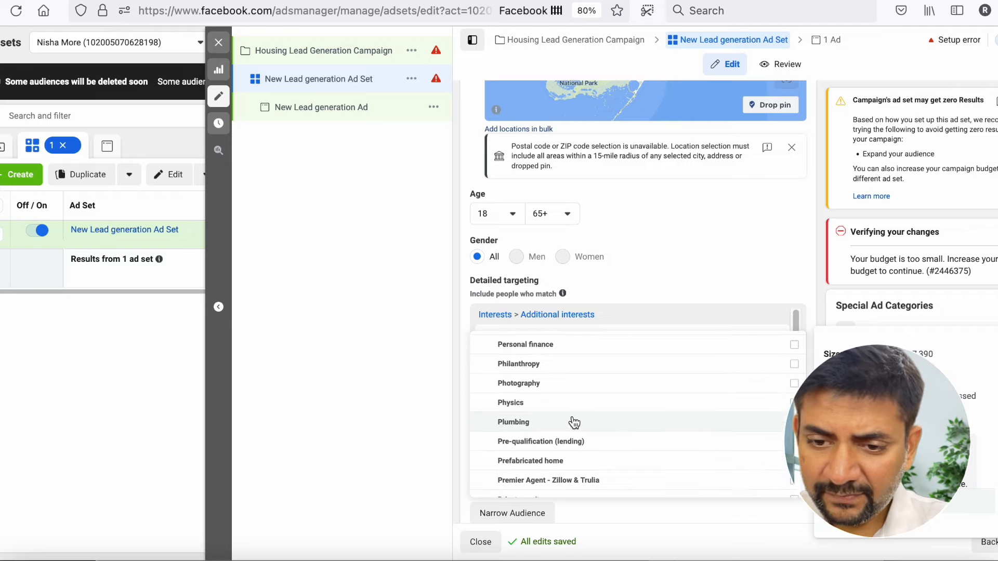
pyautogui.scroll(-1, 574, 422)
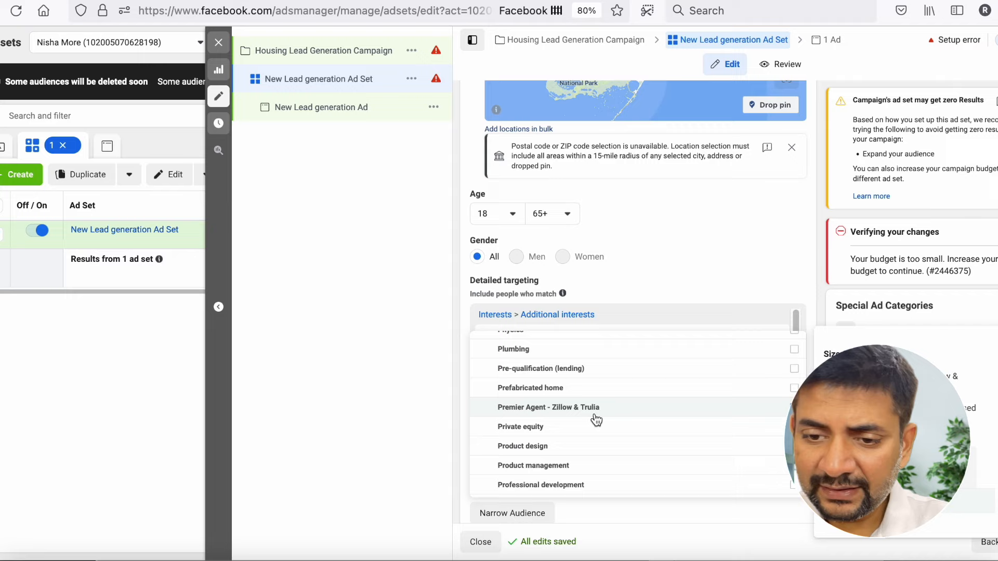
pyautogui.scroll(-6, 596, 420)
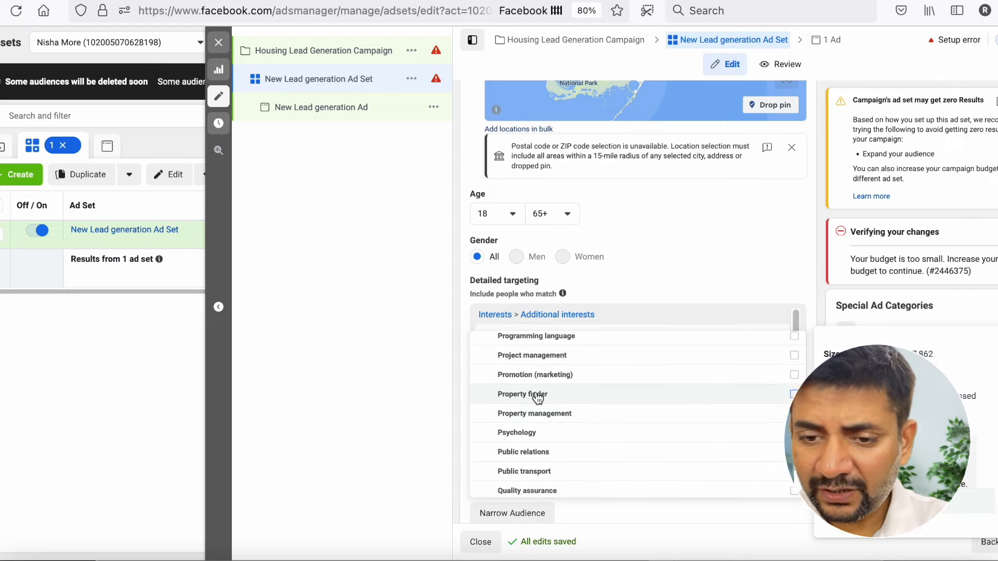
pyautogui.scroll(-7, 541, 416)
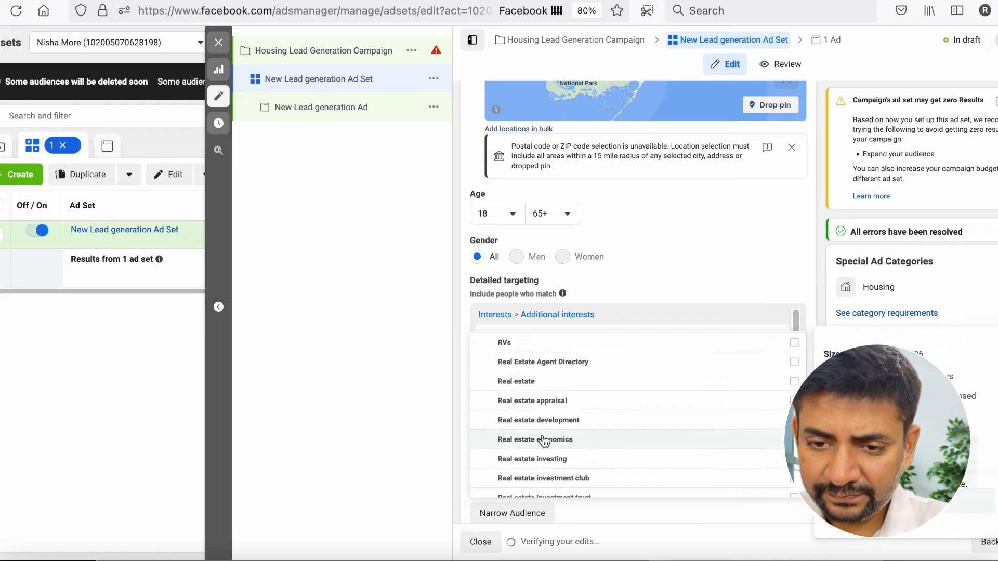
pyautogui.click(560, 369)
pyautogui.click(559, 387)
pyautogui.click(555, 400)
pyautogui.click(564, 420)
pyautogui.click(561, 441)
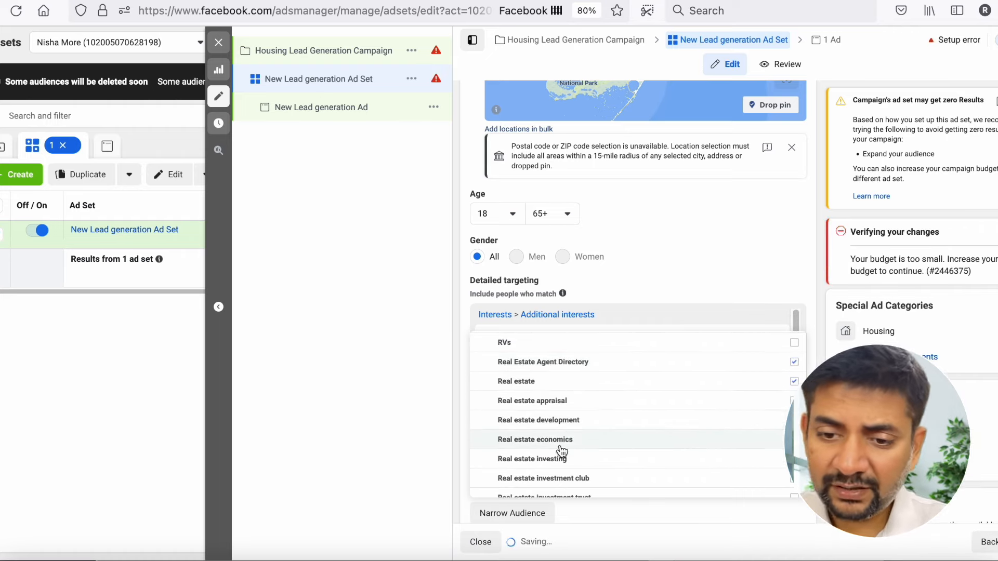
# - Add the Real estate investing and Real estate license interests to the detailed targeting and close the interest list
pyautogui.scroll(-2, 562, 457)
pyautogui.click(560, 451)
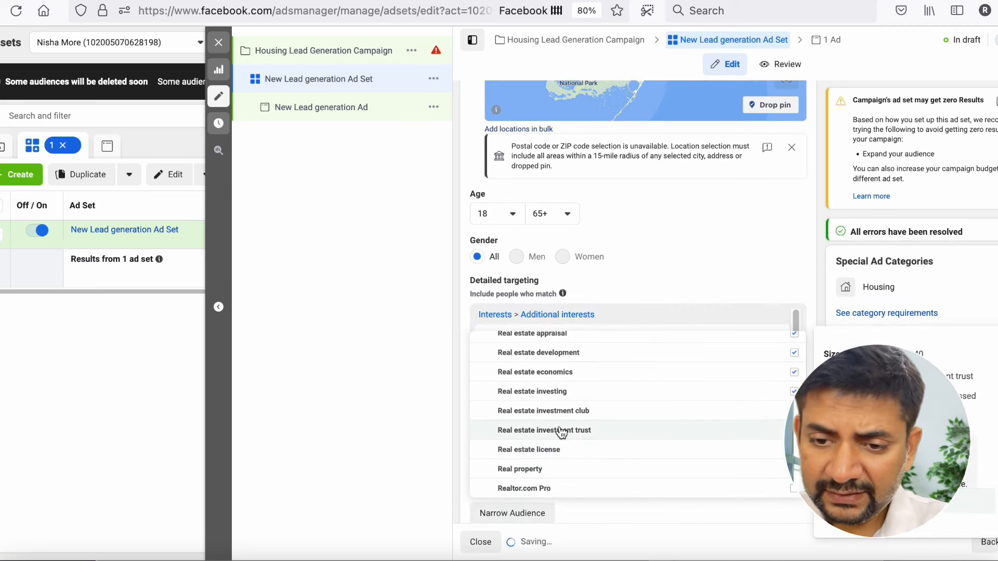
pyautogui.scroll(-2, 561, 431)
pyautogui.scroll(-2, 533, 468)
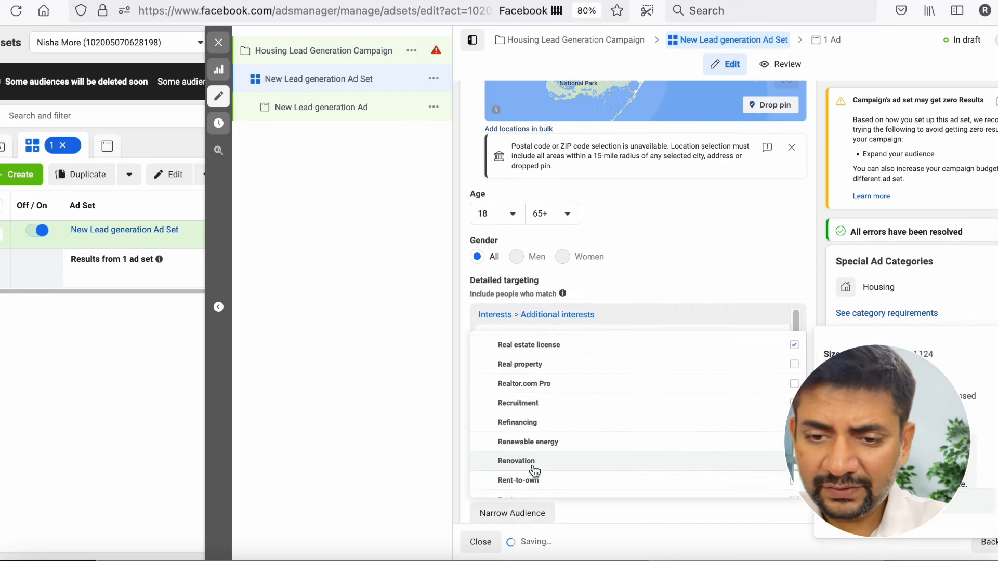
pyautogui.click(435, 432)
# - Keep all languages and Advantage+ placements for the ad set and continue to the ad's settings
pyautogui.scroll(-2, 591, 401)
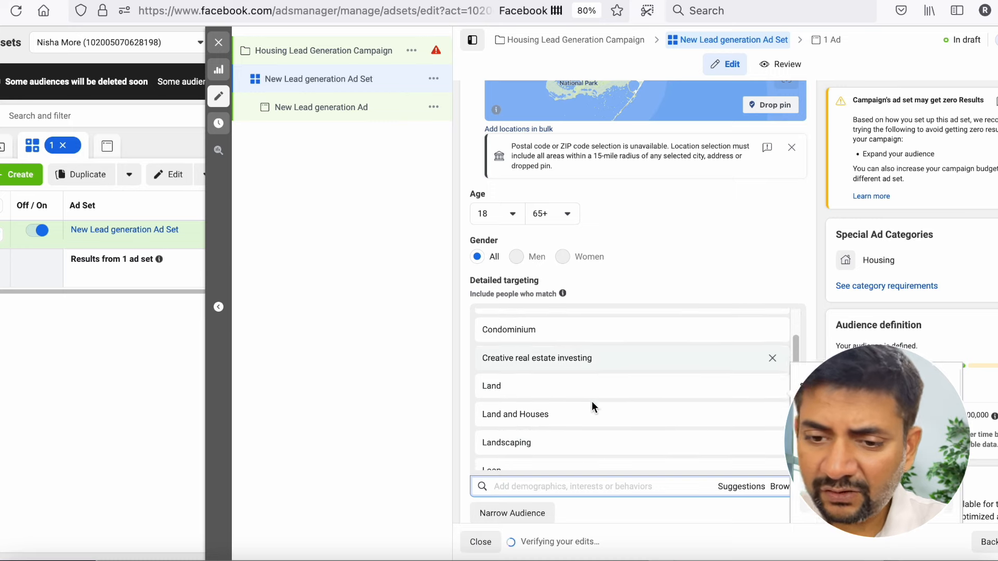
pyautogui.scroll(-4, 462, 458)
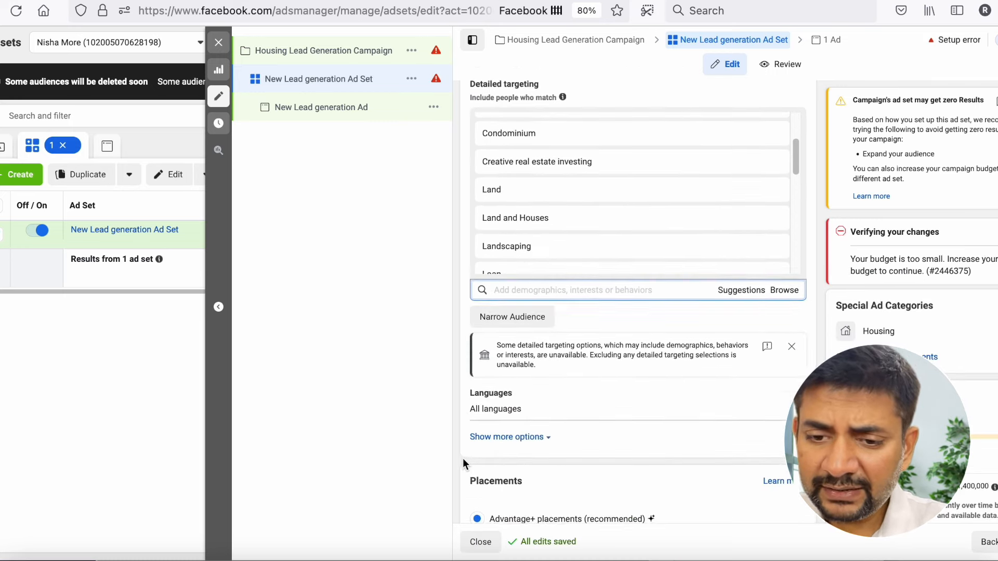
pyautogui.scroll(-2, 463, 457)
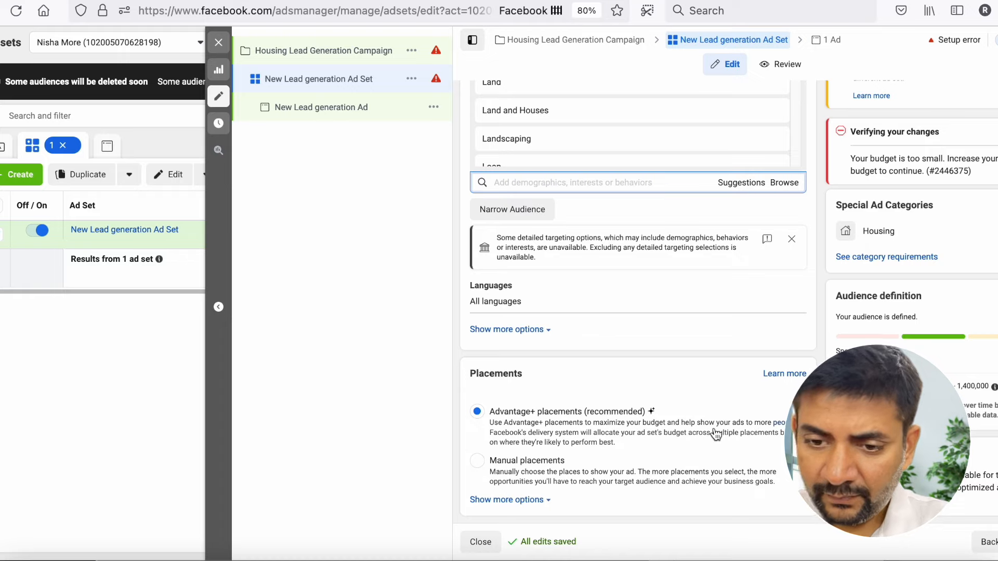
pyautogui.click(997, 542)
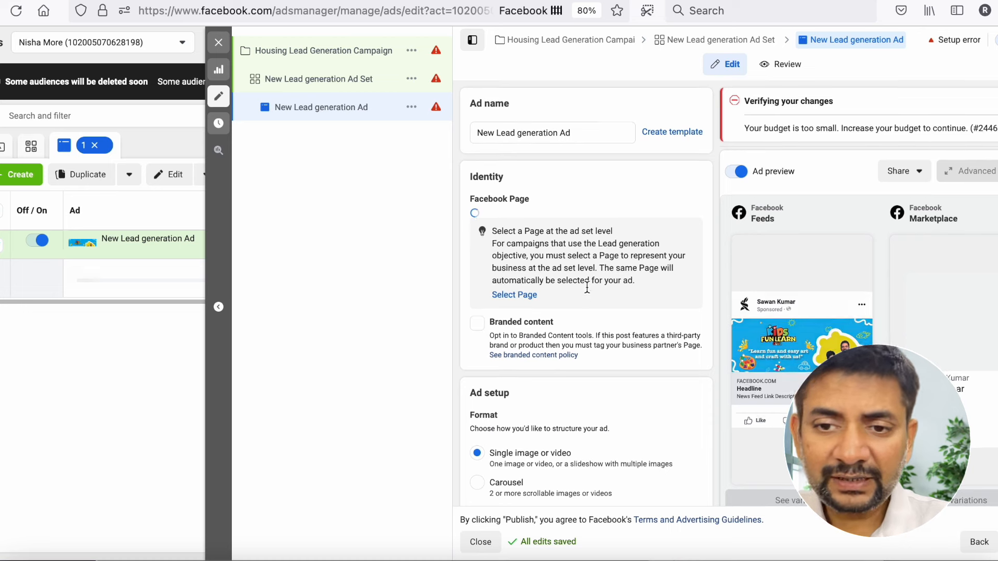
# - Remove the existing banner image from the ad creative and open the media selection to add an image
pyautogui.scroll(-1, 587, 288)
pyautogui.scroll(-1, 586, 285)
pyautogui.scroll(-3, 587, 286)
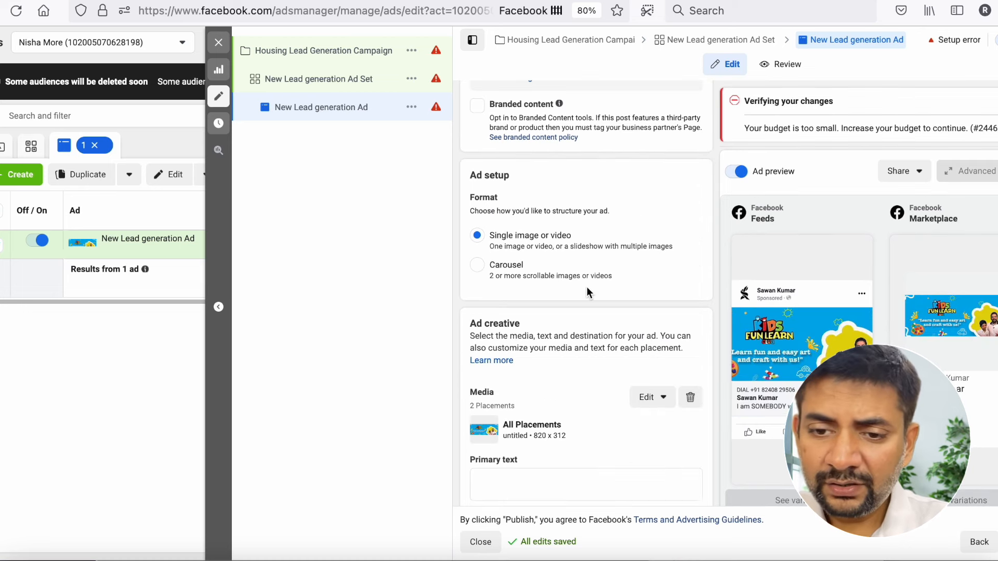
pyautogui.scroll(-1, 546, 245)
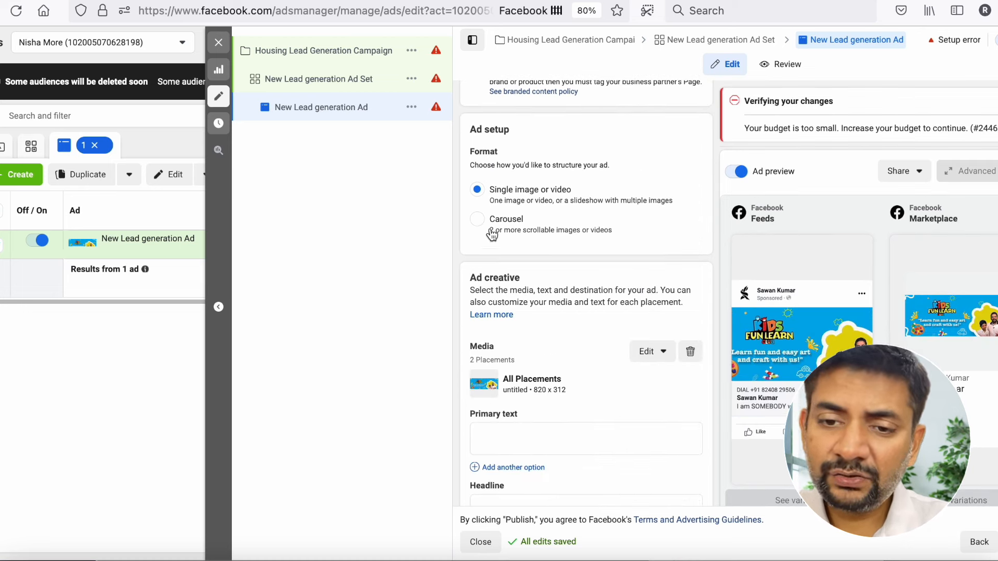
pyautogui.scroll(-1, 527, 240)
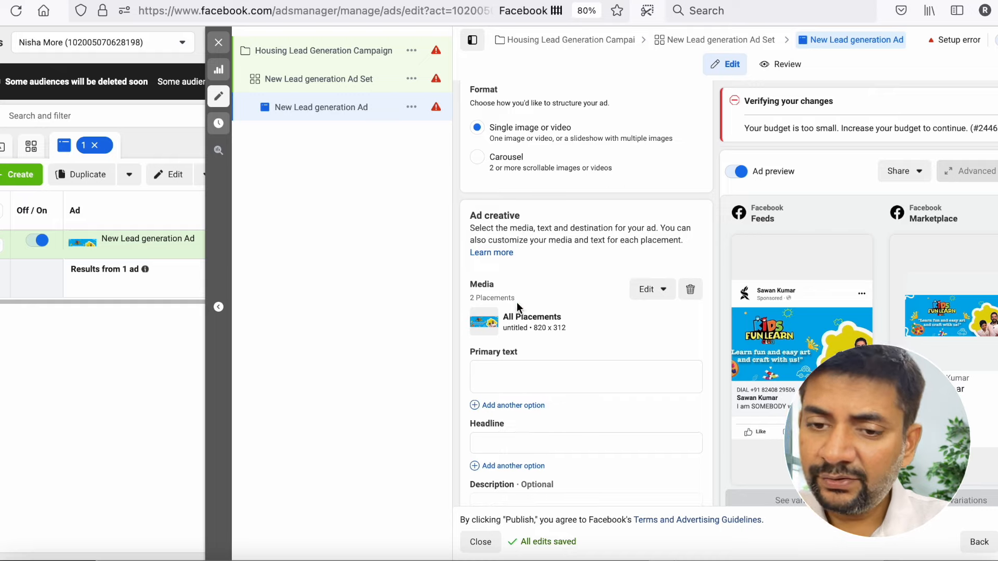
pyautogui.click(690, 290)
pyautogui.click(543, 329)
pyautogui.click(513, 355)
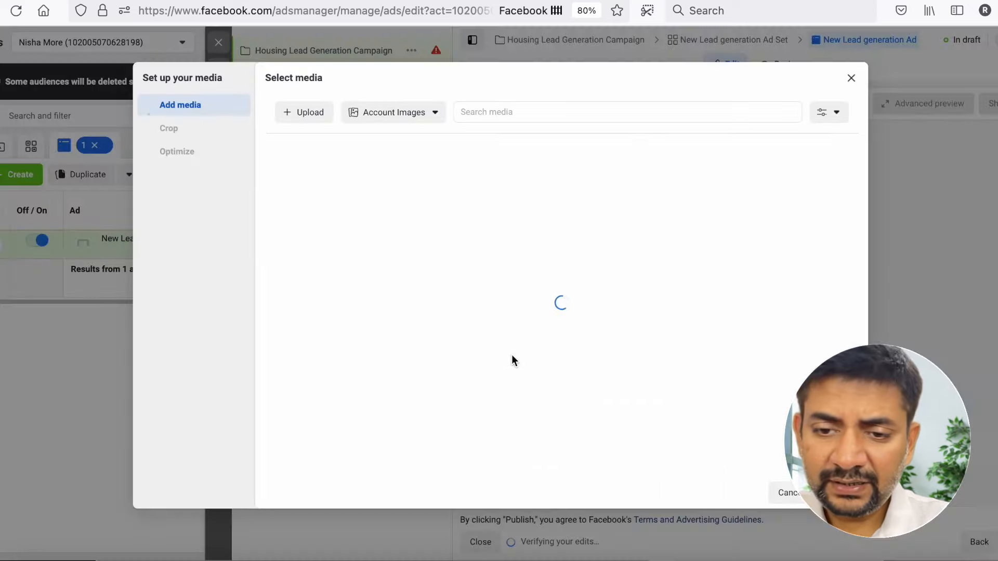
# - Upload the house photo pexels-pixabay-259593.jpg from the Downloads folder to the account images
pyautogui.click(375, 113)
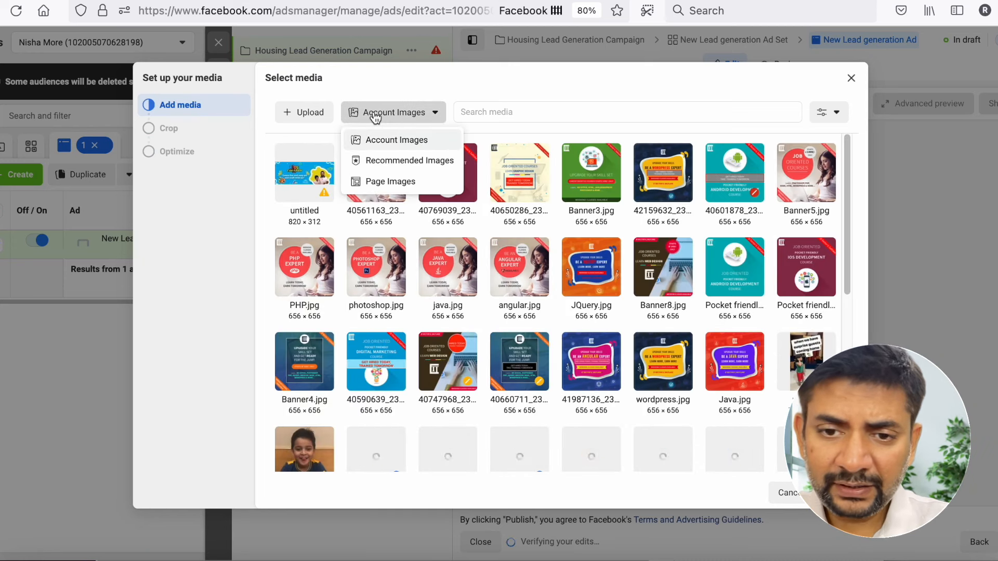
pyautogui.click(316, 118)
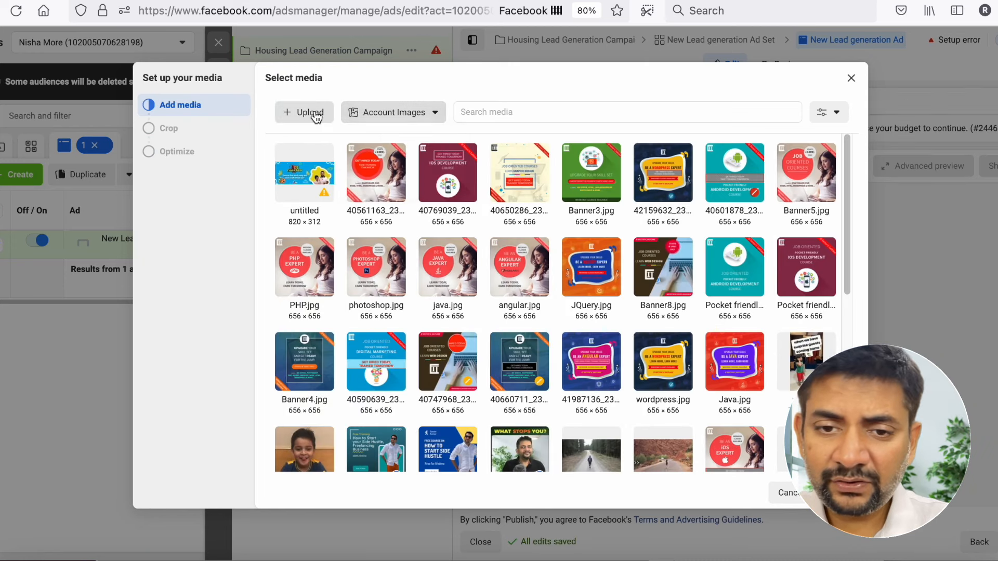
pyautogui.click(316, 116)
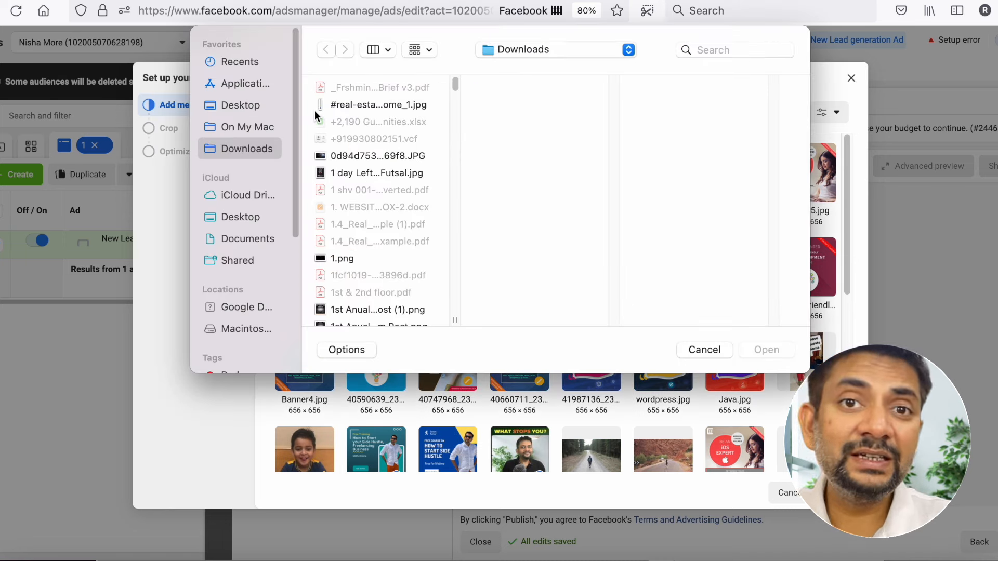
pyautogui.scroll(1, 398, 154)
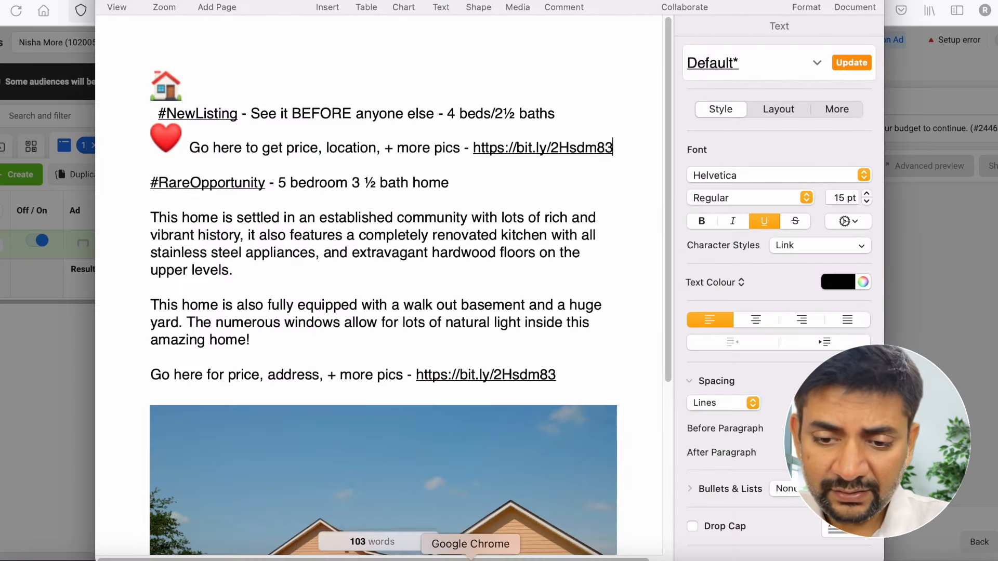
pyautogui.click(470, 559)
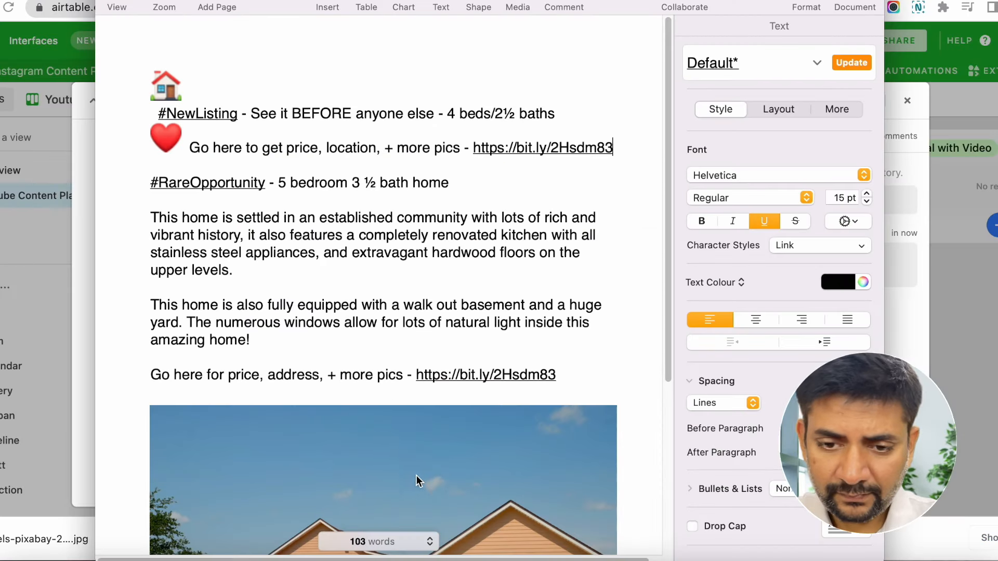
pyautogui.press('super+Tab')
pyautogui.press('super+Tab')
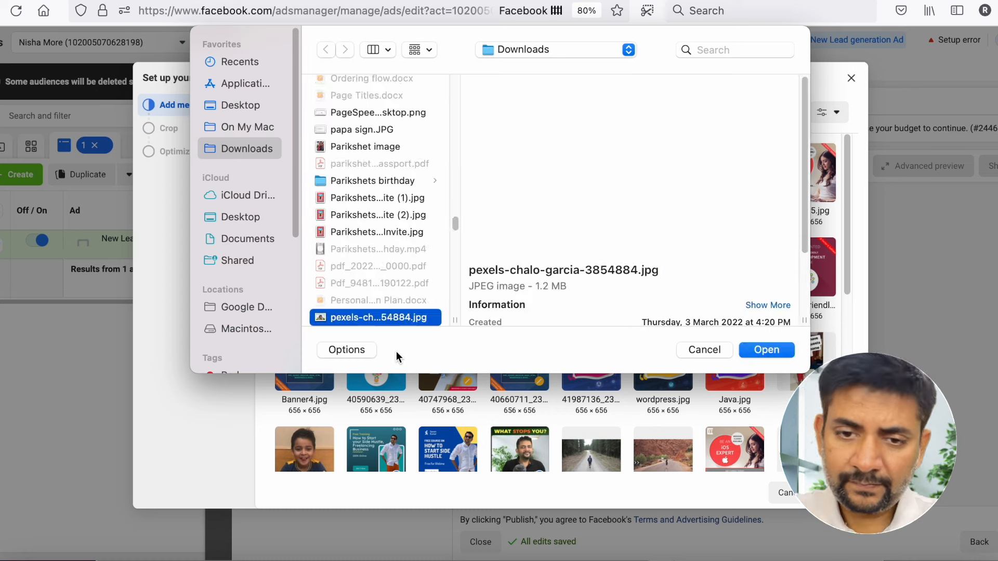
pyautogui.press('Down')
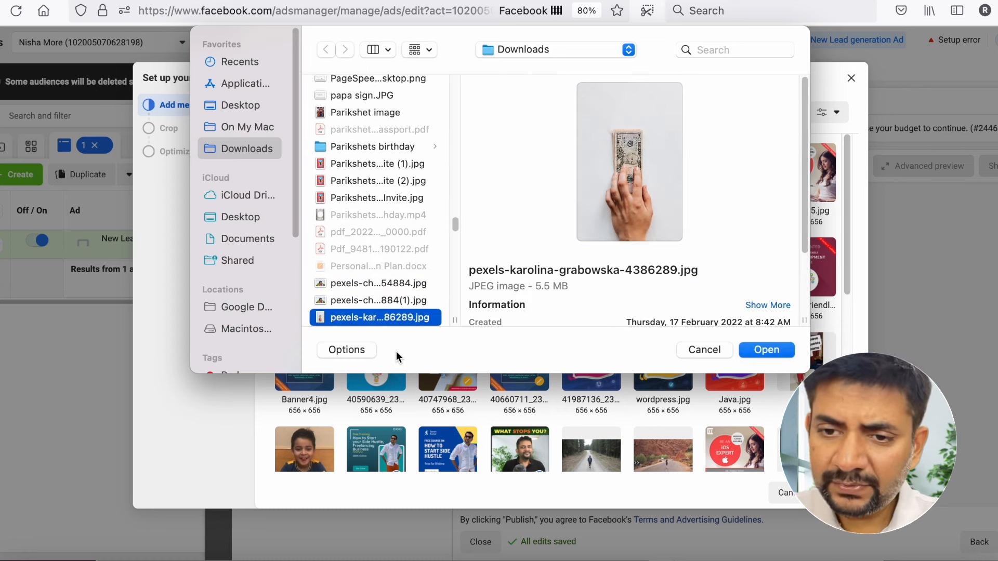
pyautogui.press('Down')
pyautogui.press('Down')
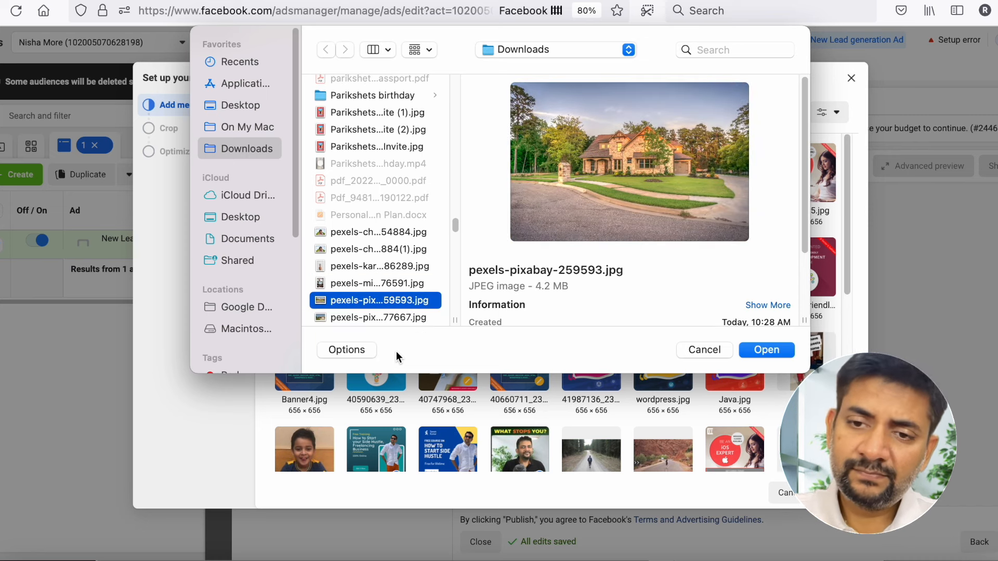
pyautogui.press('Return')
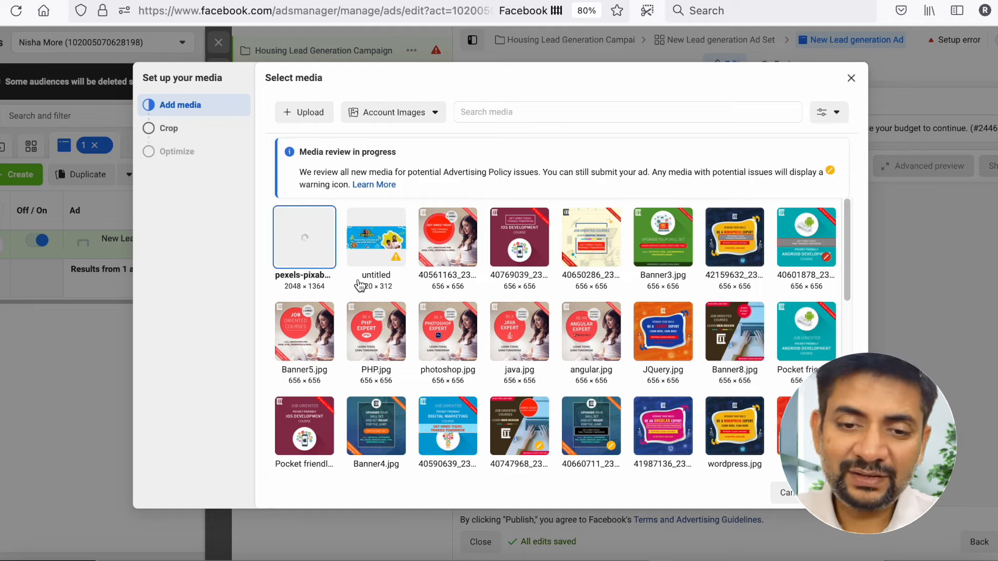
# - Use the uploaded house photo as the ad's media with the original Feeds crop and finish the media setup
pyautogui.click(837, 493)
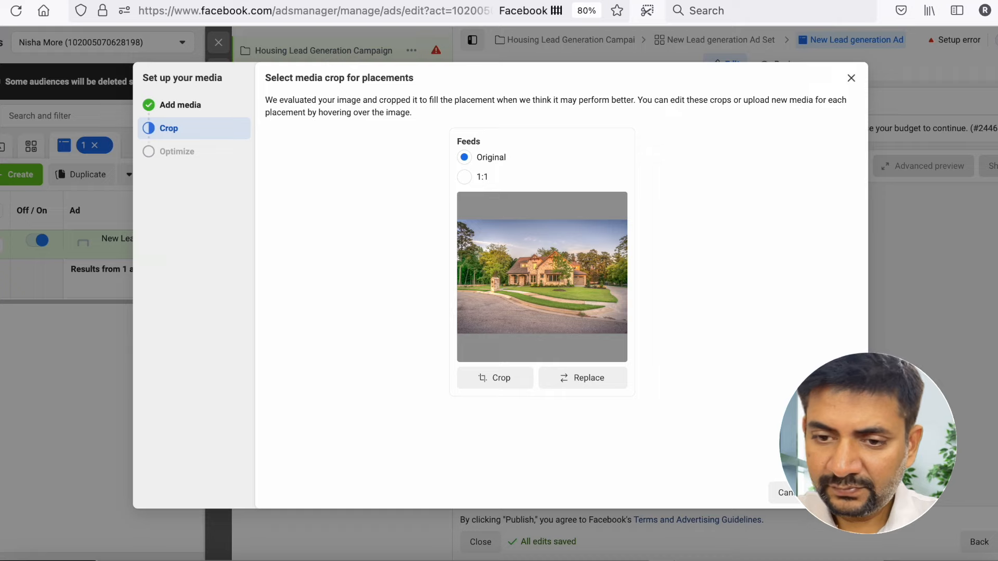
pyautogui.click(838, 493)
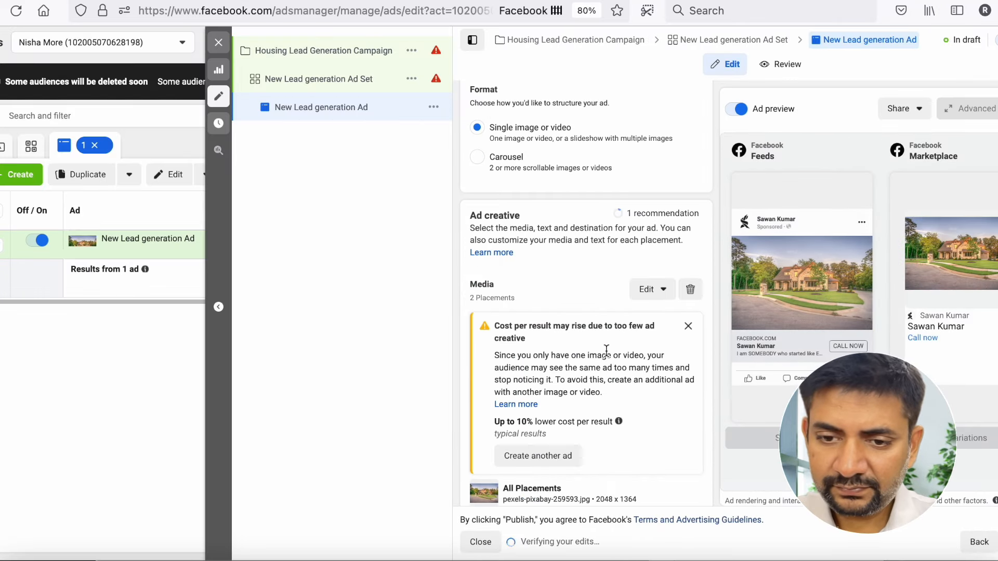
pyautogui.scroll(-2, 557, 373)
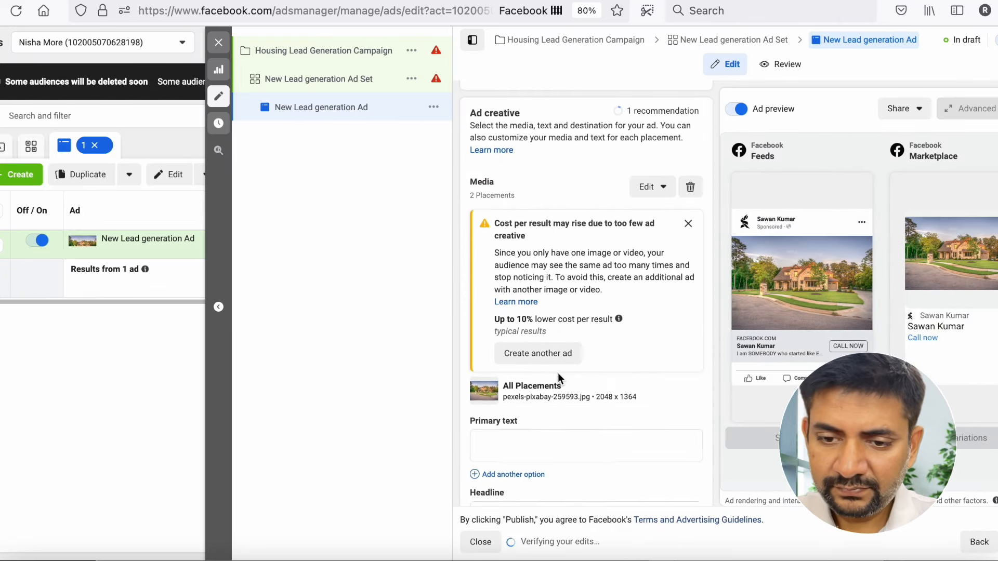
# - Copy the #NewListing and #RareOpportunity home description from the Pages document into the ad's primary text
pyautogui.scroll(-3, 557, 373)
pyautogui.click(514, 289)
pyautogui.press('super+Tab')
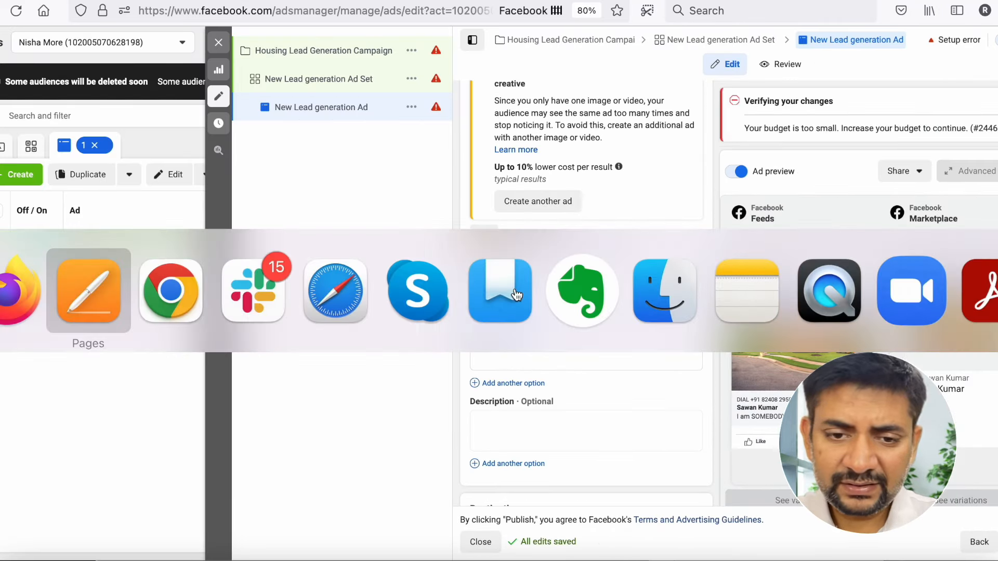
pyautogui.moveTo(568, 374); pyautogui.dragTo(151, 78)
pyautogui.press('super+Tab')
pyautogui.click(472, 290)
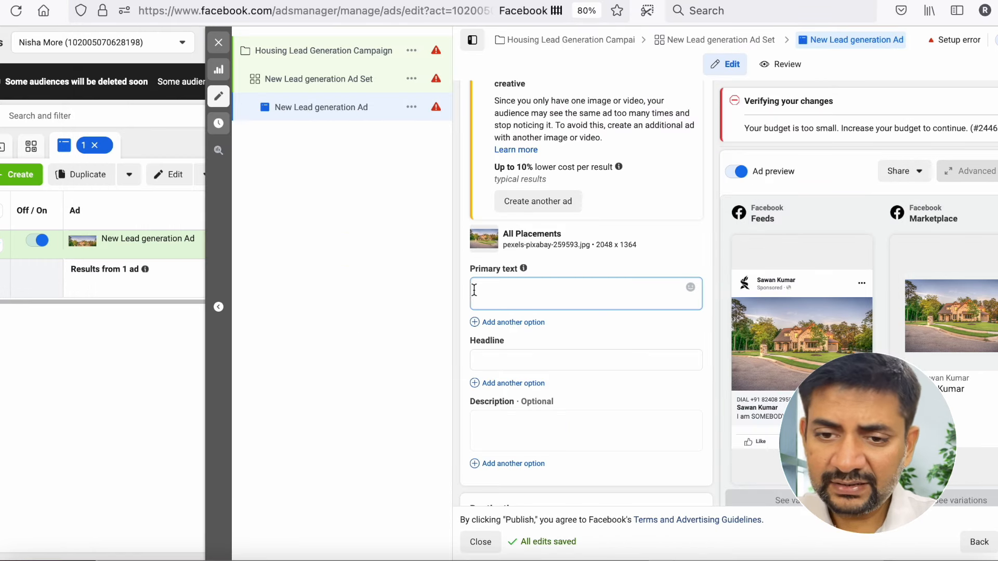
pyautogui.write('#NewListing - See it BEFORE anyone else - 4 beds/2½ baths Go here to get price, location, + more pics - https://bit.ly/2Hsdm83  #RareOpportunity - 5 bedroom 3 ½ bath home  This home is settled in an established community with lots of rich and vibrant history, it also features a completely renovated kitchen with all stainless steel appliances, and extravagant hardwood floors on the upper levels.  This home is also fully equipped with a walk out basement and a huge yard. The numerous windows allow for lots of natural light inside this amazing home!  Go here for price, address, + more pics - https://bit.ly/2Hsdm83')
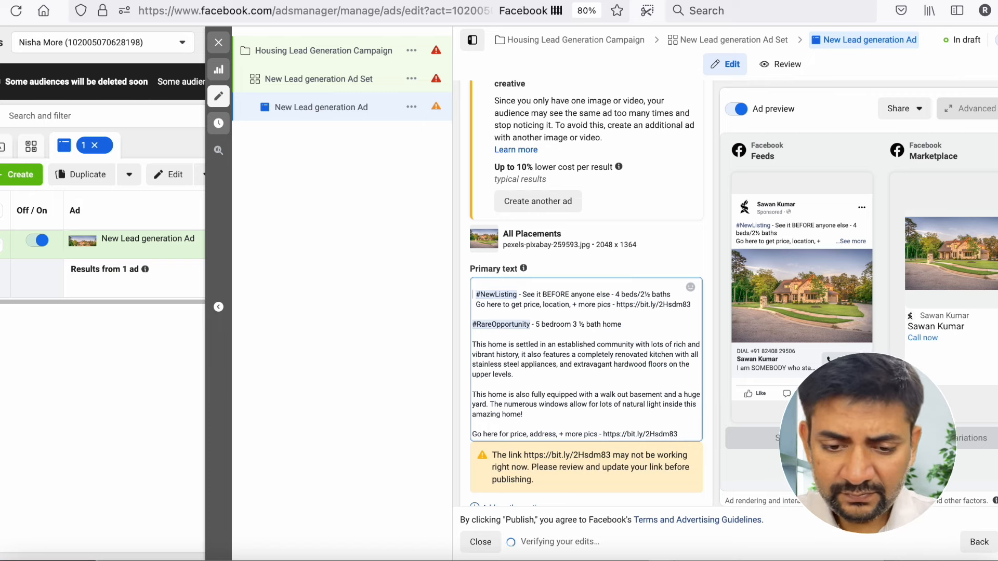
# - Insert a house emoji from the Travel & Places set before #NewListing in the ad's primary text
pyautogui.scroll(-1, 587, 312)
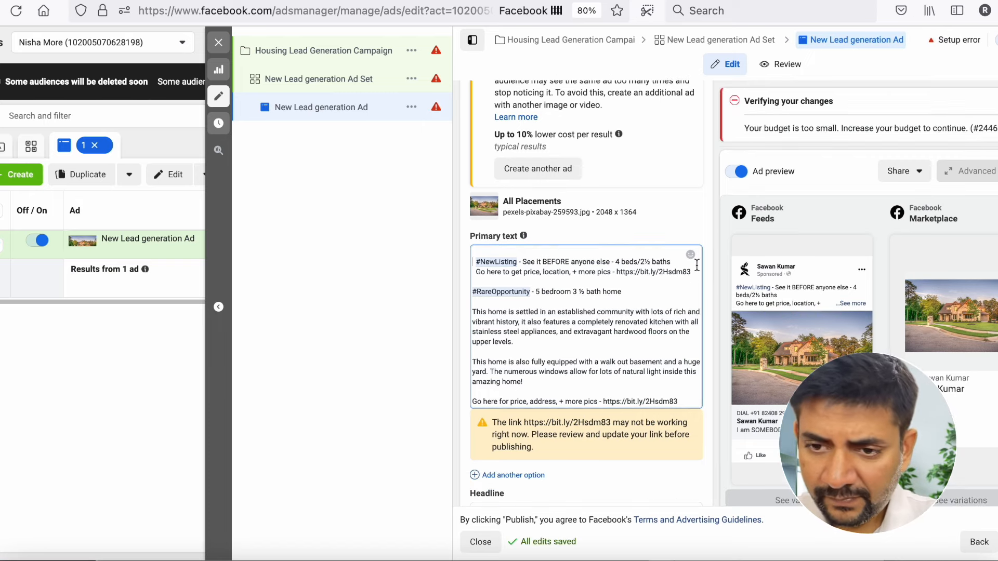
pyautogui.click(691, 257)
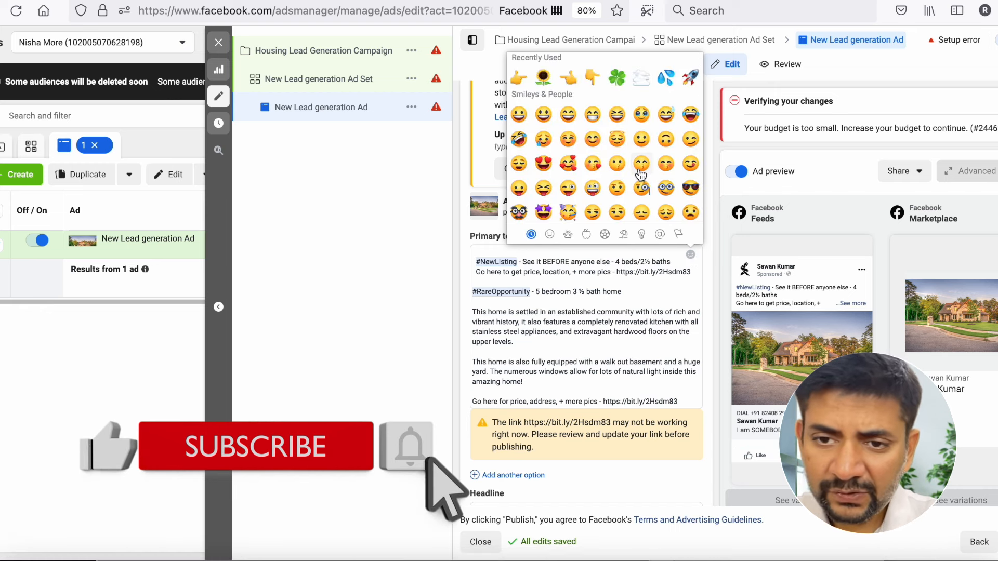
pyautogui.scroll(-1, 612, 217)
pyautogui.scroll(-10, 612, 217)
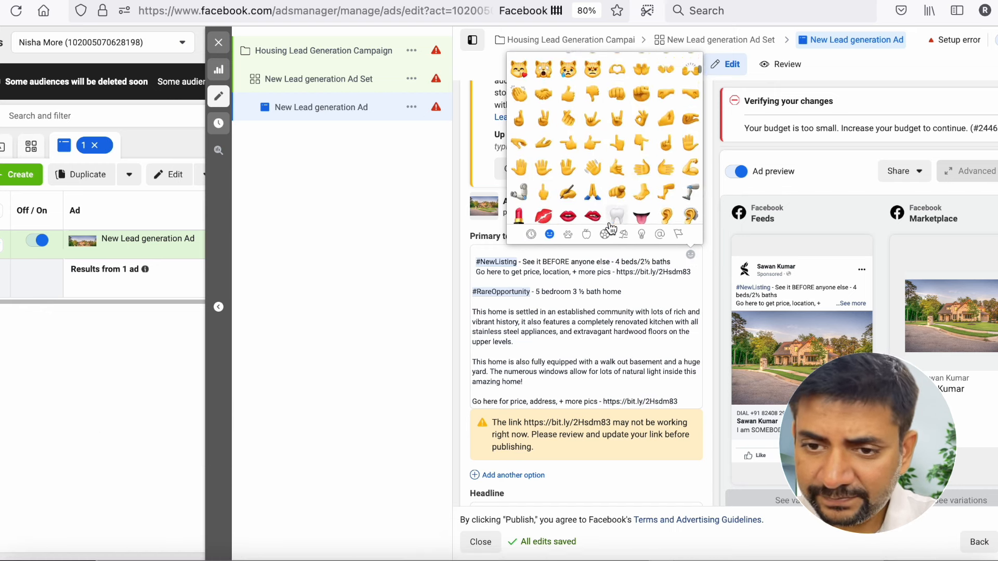
pyautogui.click(606, 234)
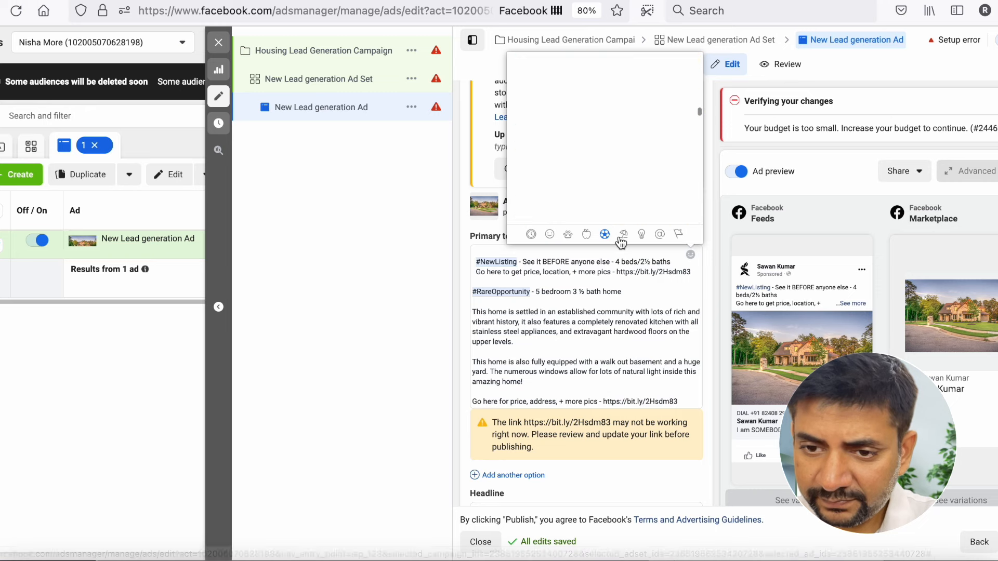
pyautogui.click(622, 237)
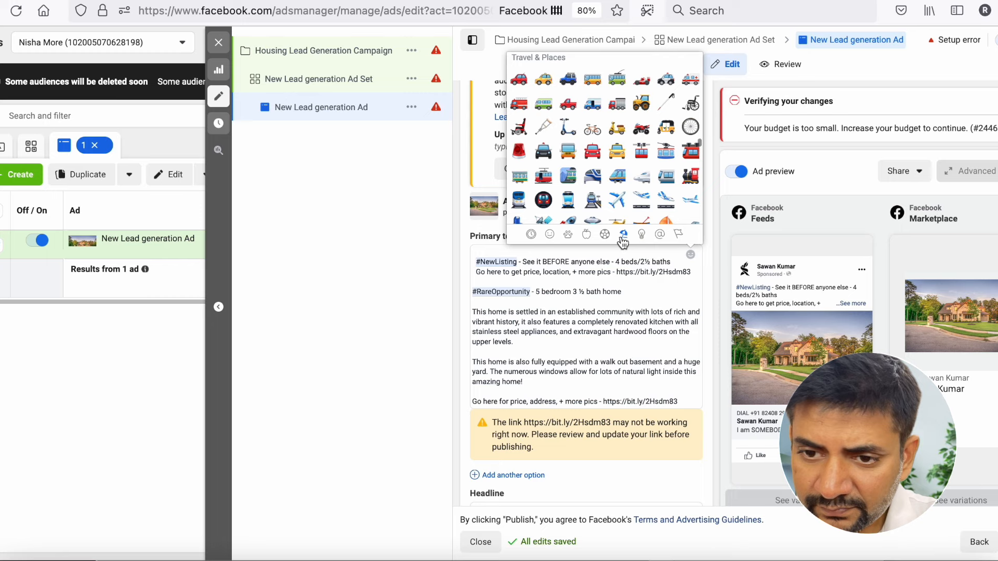
pyautogui.scroll(-5, 623, 149)
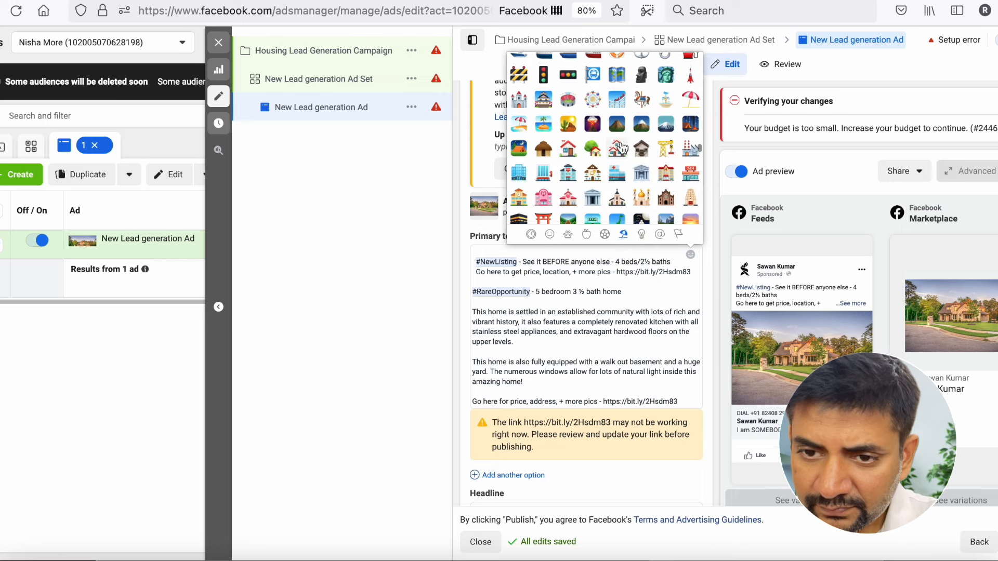
pyautogui.click(568, 150)
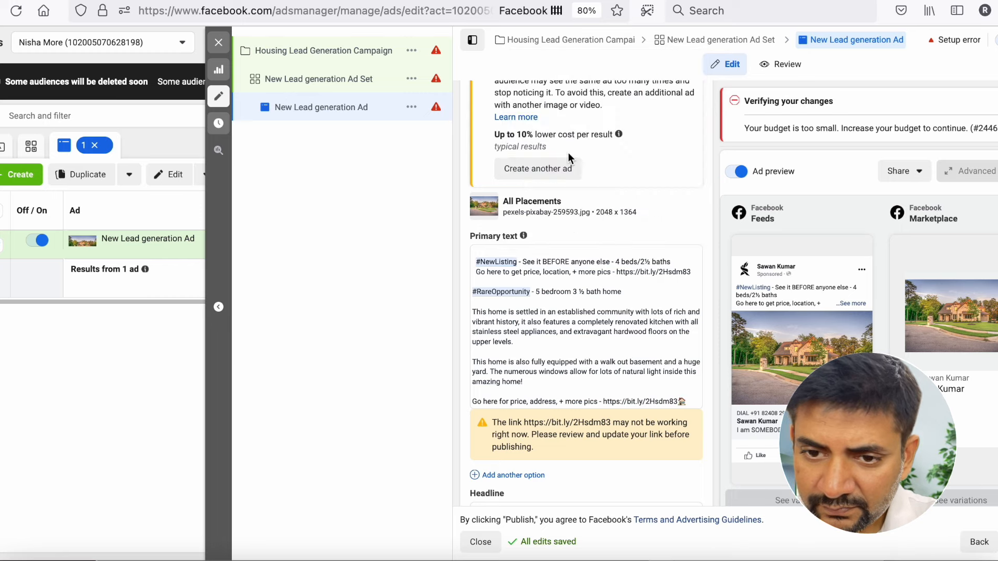
pyautogui.scroll(-3, 528, 298)
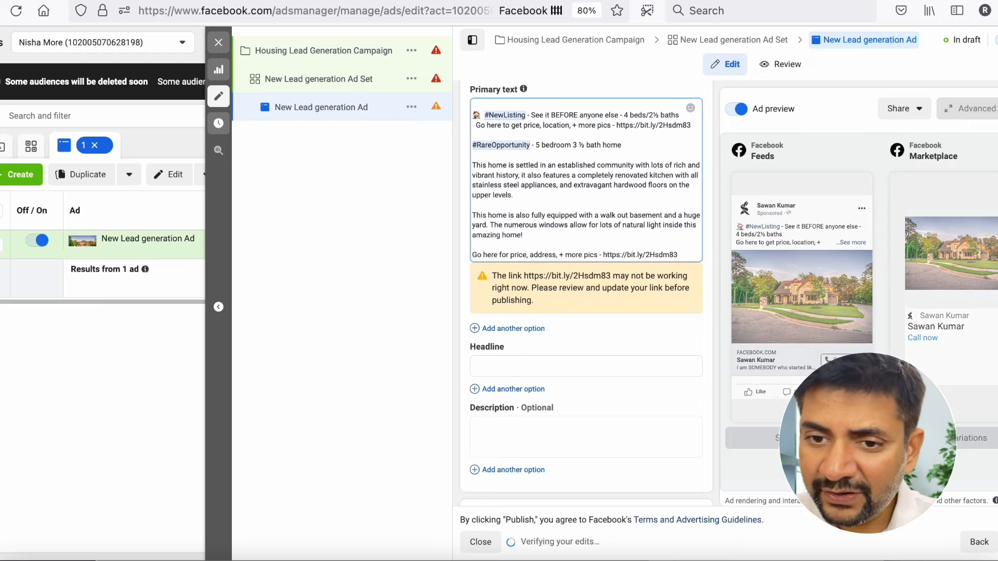
# - Add a line break in the primary text between the #NewListing line and "Go here to get price, location, + more pics"
pyautogui.hotkey('shift', 'Down')
pyautogui.hotkey('shift', 'Down')
pyautogui.hotkey('shift', 'Down')
pyautogui.hotkey('shift', 'Down')
pyautogui.hotkey('shift', 'Down')
pyautogui.hotkey('shift', 'Down')
pyautogui.hotkey('shift', 'Down')
pyautogui.hotkey('shift', 'Down')
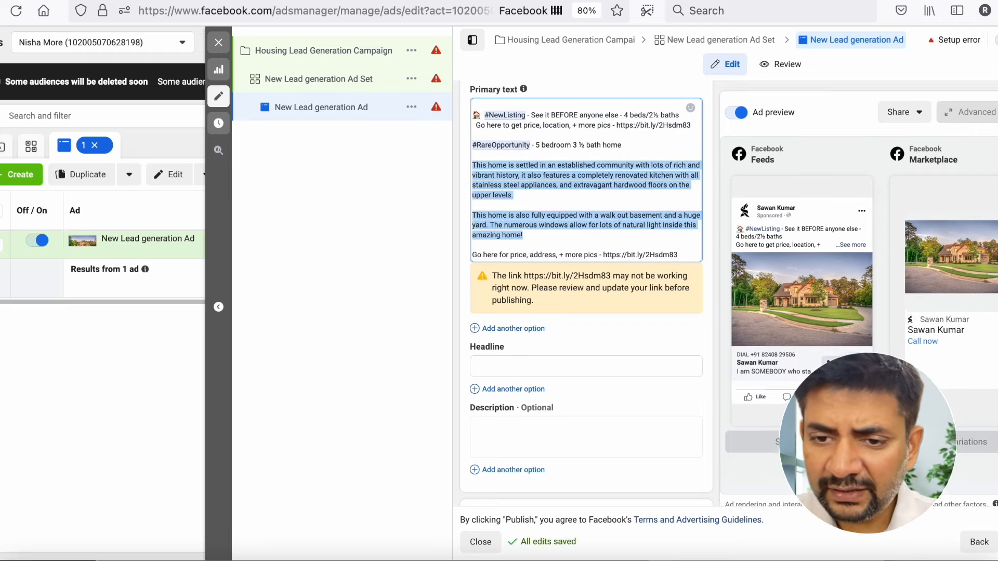
pyautogui.click(734, 250)
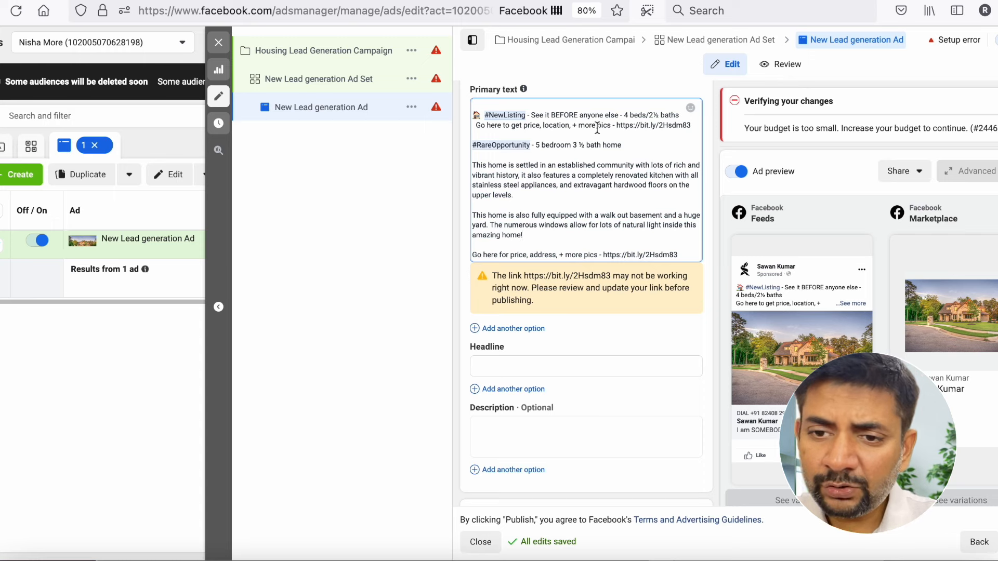
pyautogui.press('Return')
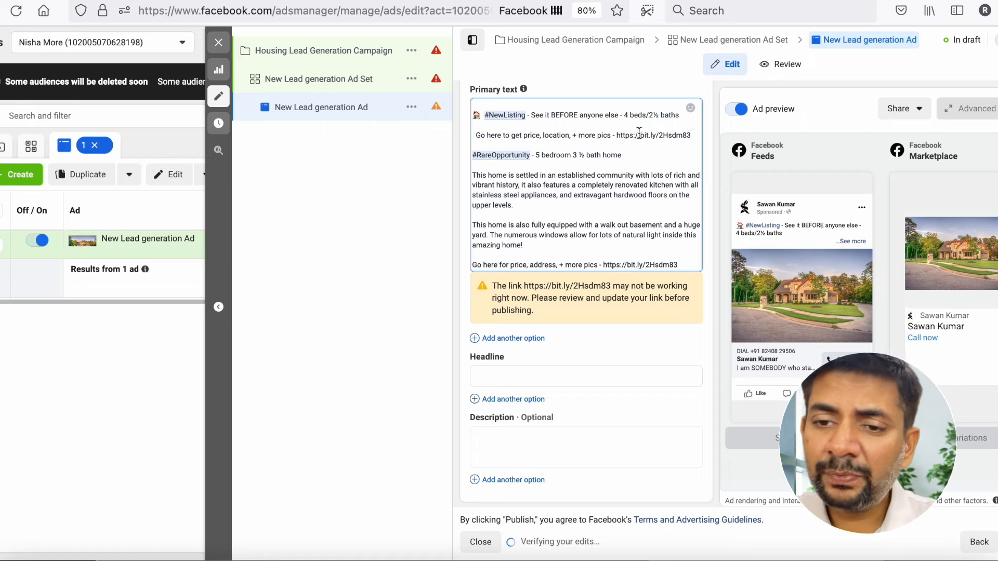
# - Set the ad's headline to "Luxury Villa in Miami"
pyautogui.scroll(-1, 640, 195)
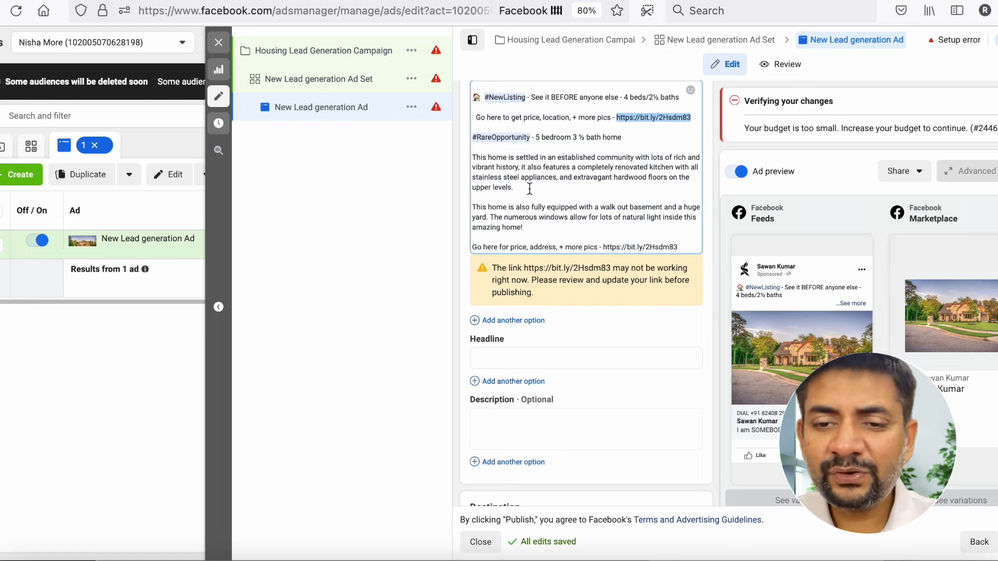
pyautogui.scroll(-1, 530, 188)
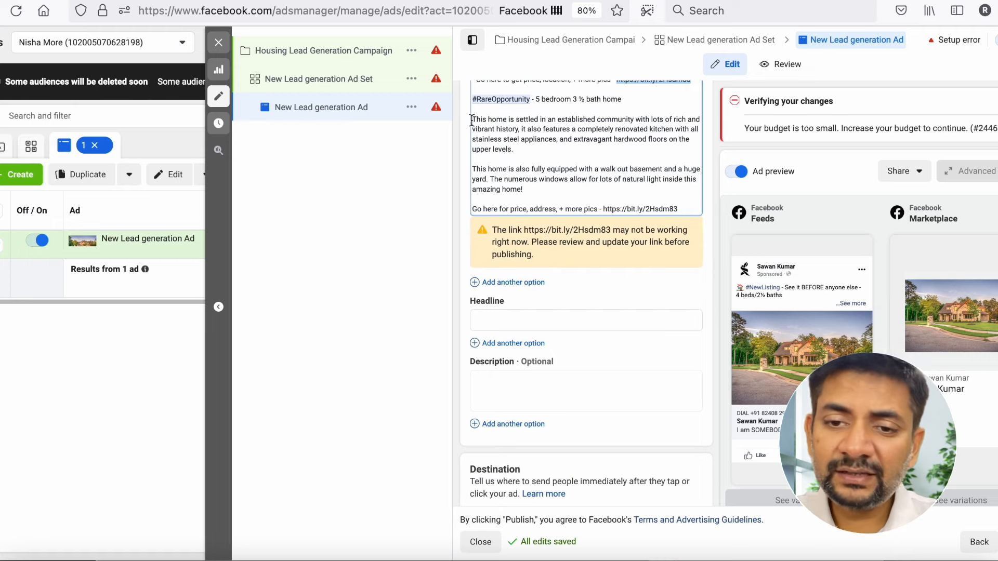
pyautogui.scroll(-2, 520, 187)
pyautogui.click(502, 263)
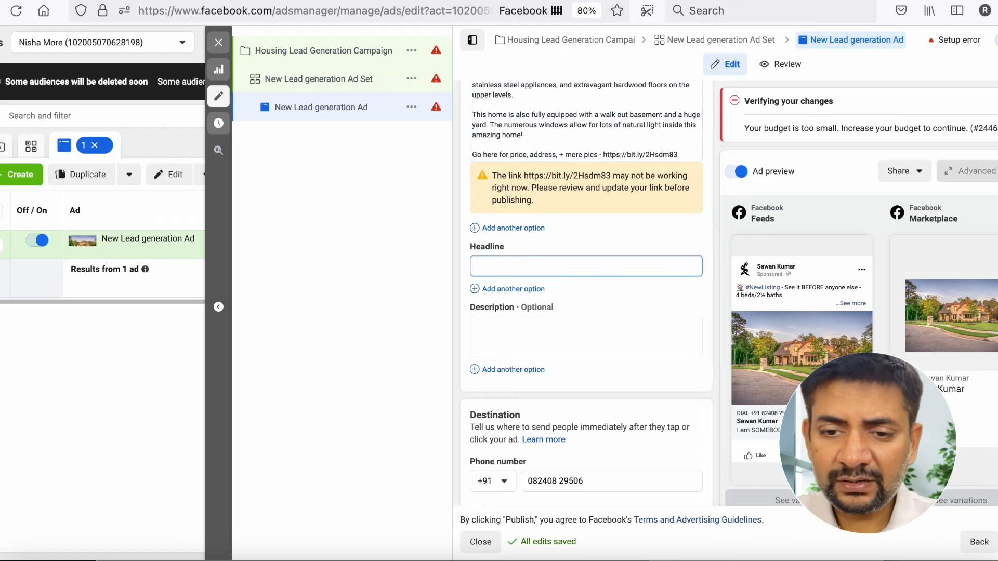
pyautogui.write('Luxury')
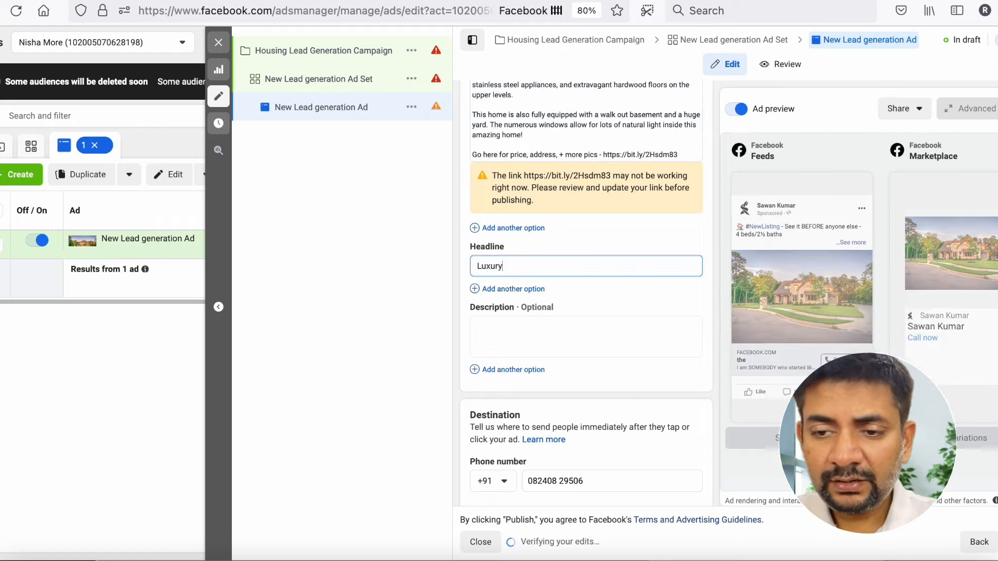
pyautogui.write(' Villa')
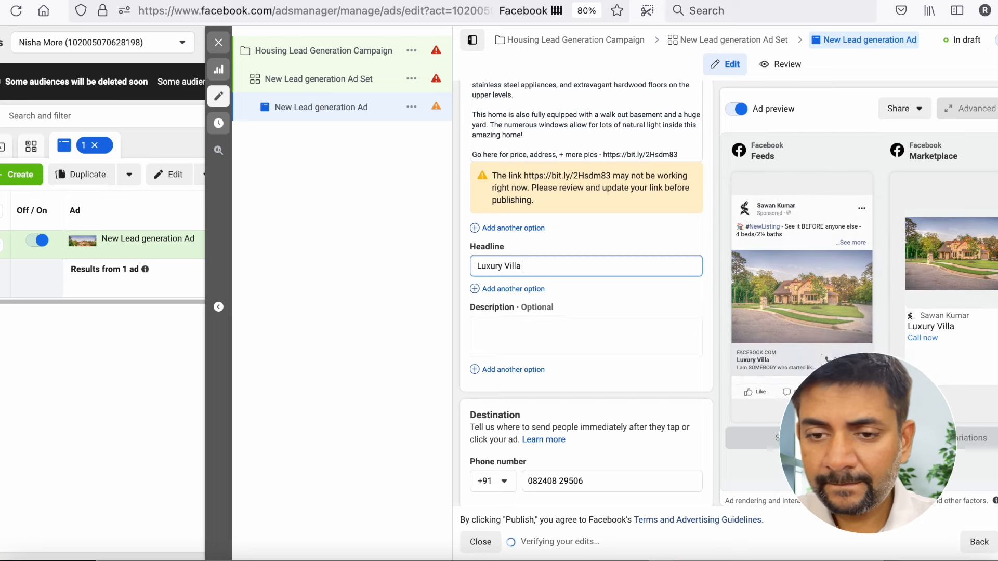
pyautogui.write(' in M')
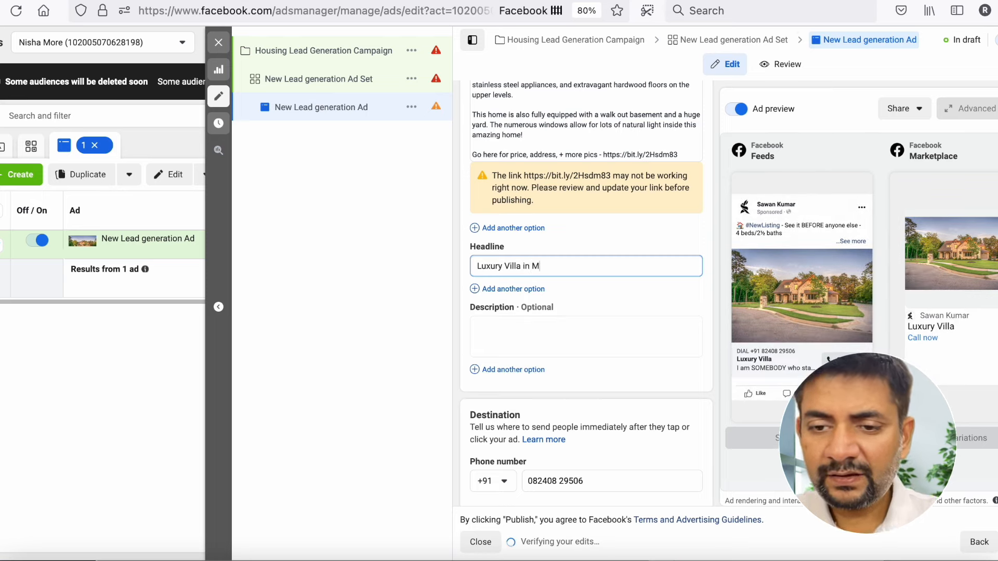
pyautogui.write('iami')
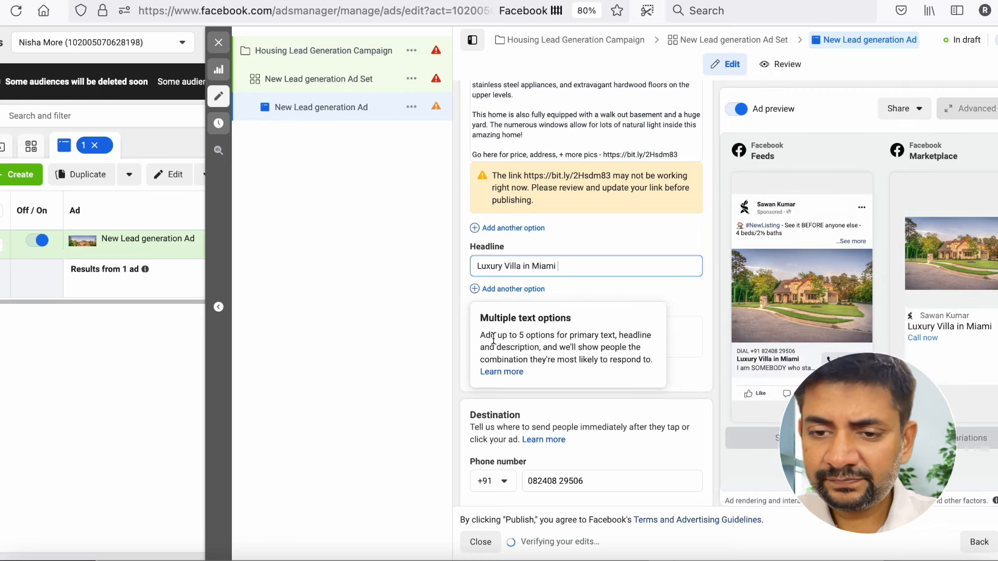
# - Enter "5 Bedroom luxury villa that you can't miss" as the ad's description
pyautogui.click(546, 335)
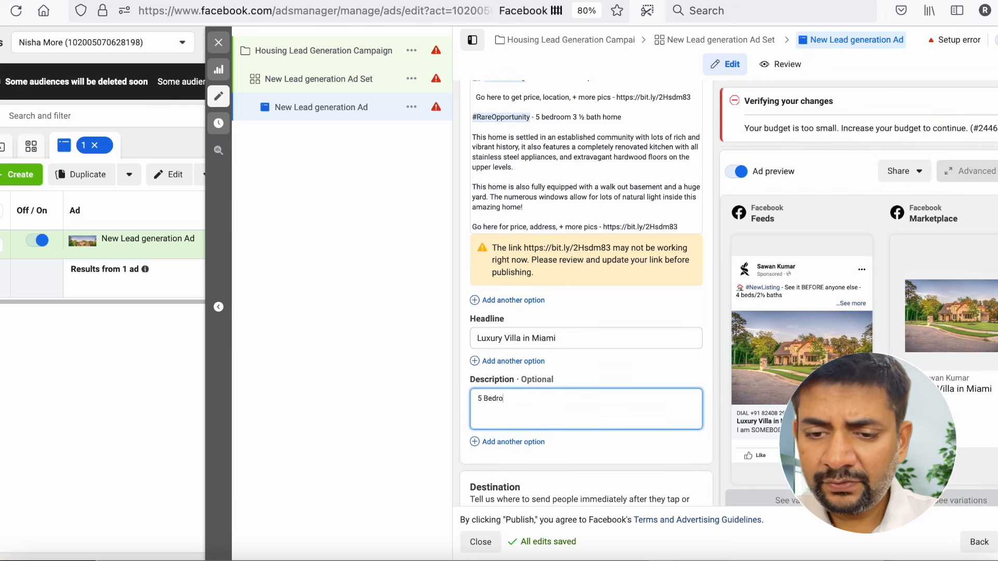
pyautogui.write('5 Bedroom luxury villa tha')
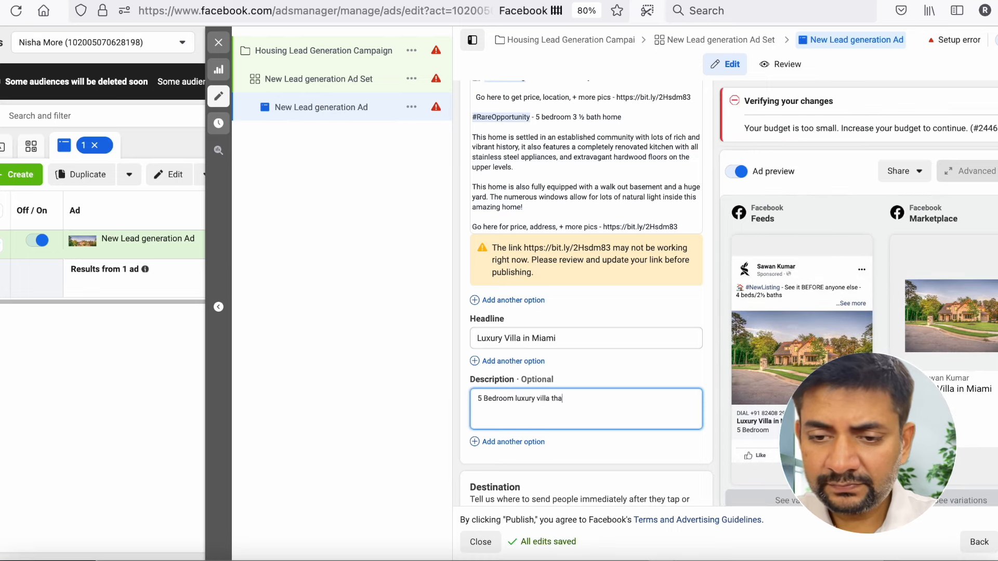
pyautogui.write("t you can't miss")
pyautogui.scroll(-3, 602, 357)
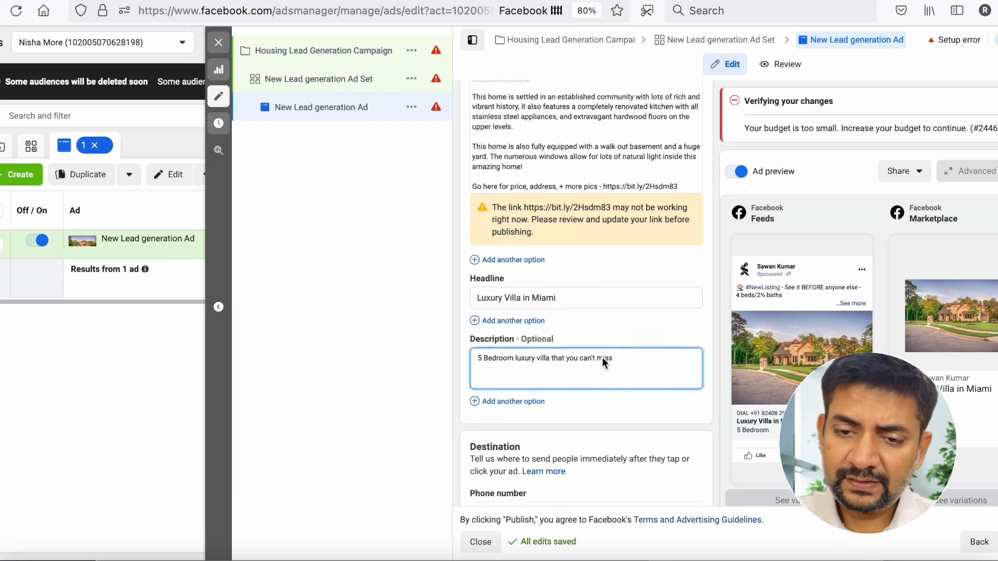
# - Clear the existing phone number from the ad's call destination
pyautogui.scroll(-2, 602, 362)
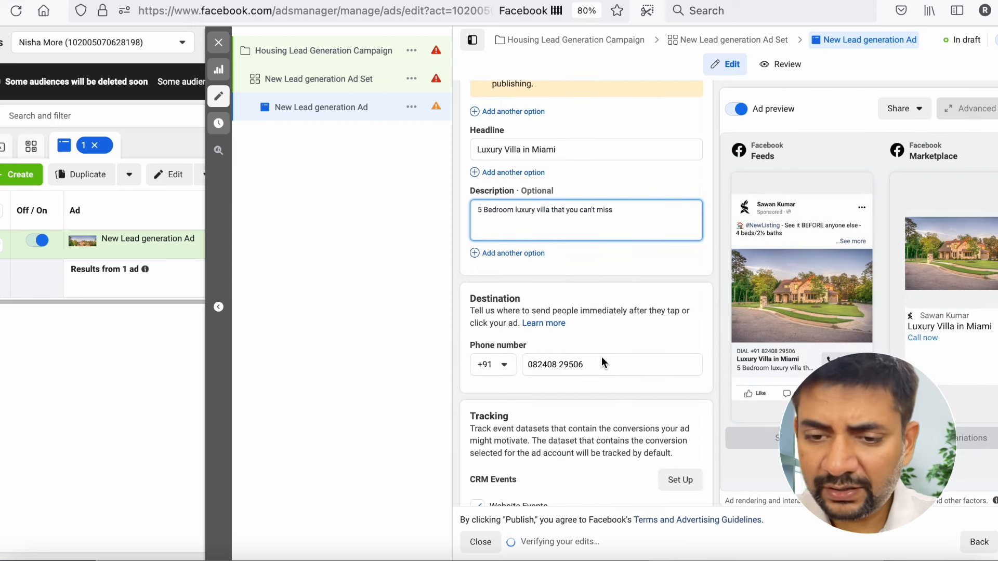
pyautogui.scroll(-3, 565, 346)
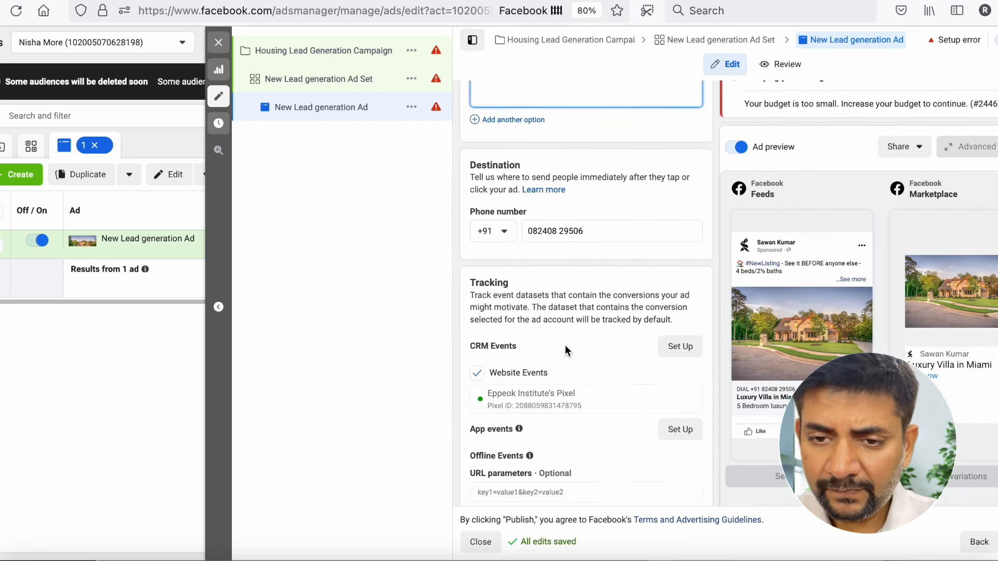
pyautogui.tripleClick(583, 251)
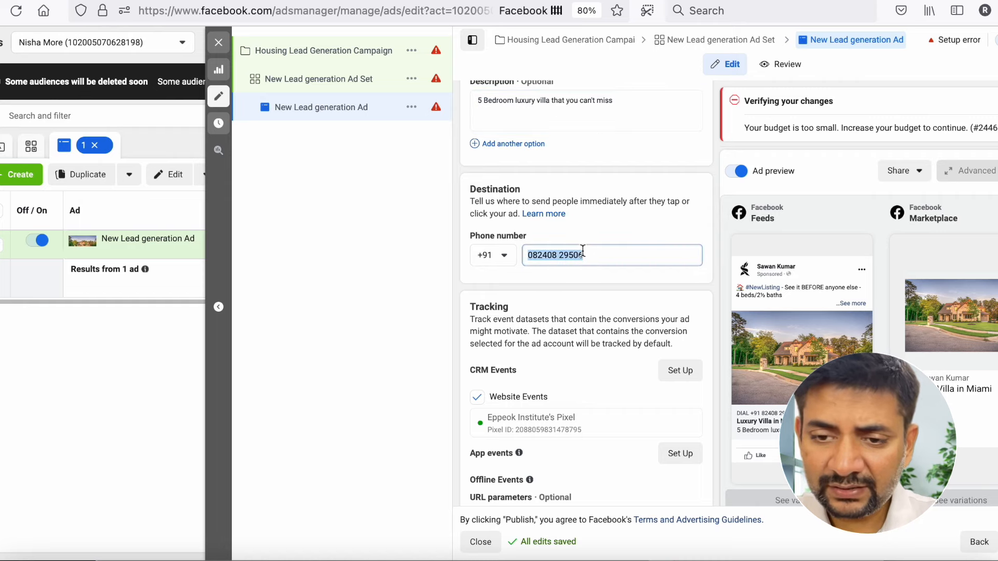
pyautogui.click(491, 261)
pyautogui.click(539, 228)
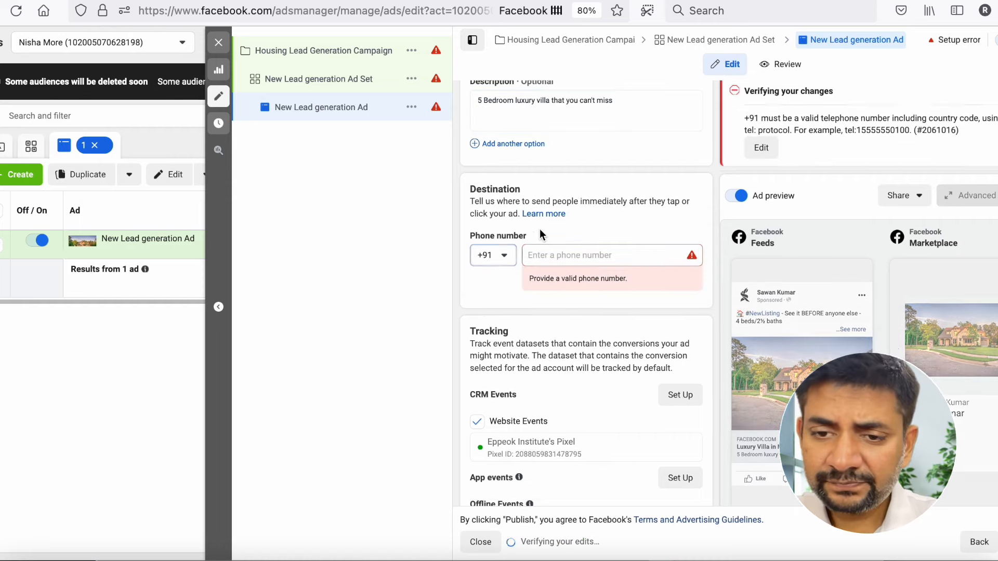
# - Review the campaign's special ad category, country and details, and the ad set's lead method
pyautogui.scroll(6, 540, 231)
pyautogui.scroll(10, 536, 239)
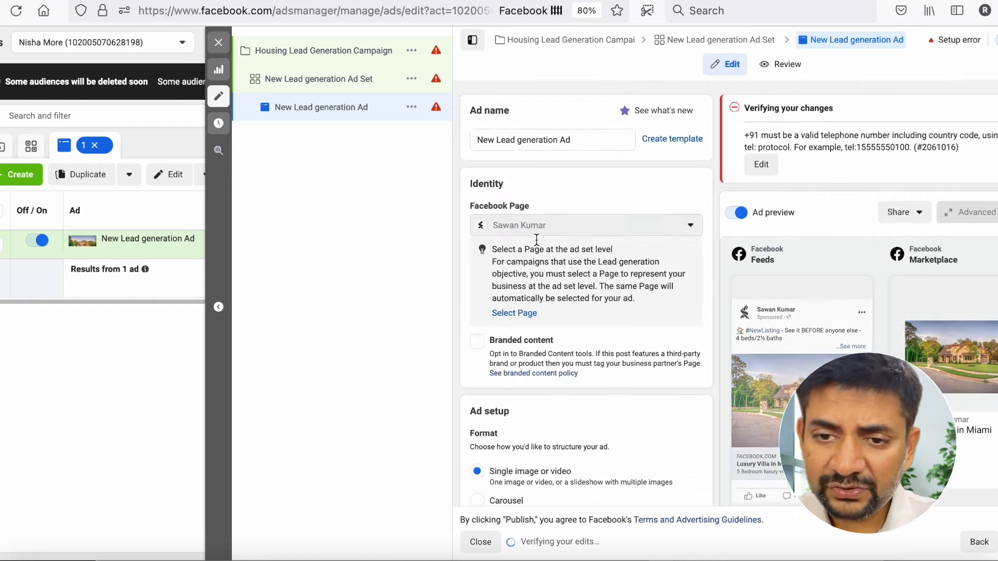
pyautogui.click(336, 54)
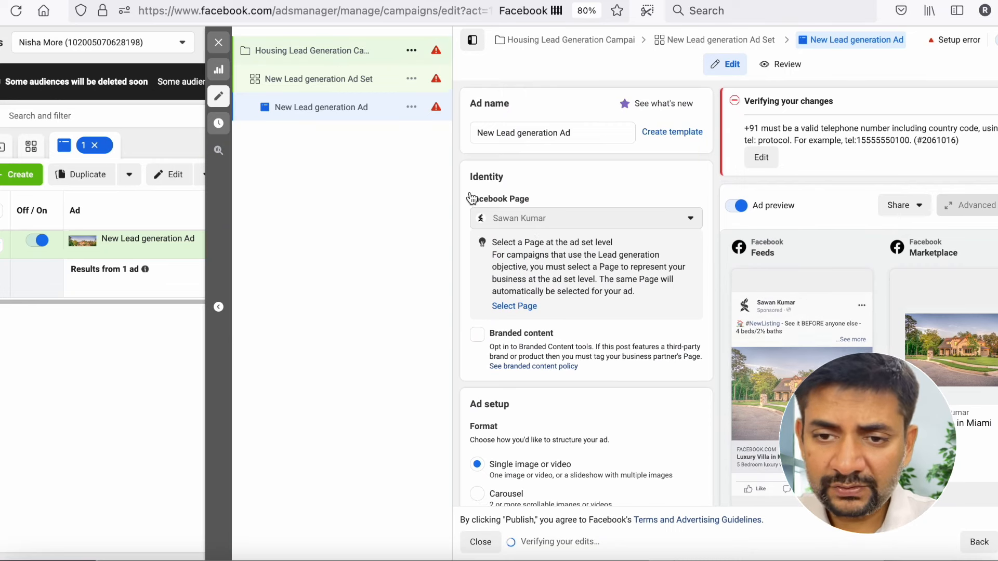
pyautogui.scroll(-10, 534, 234)
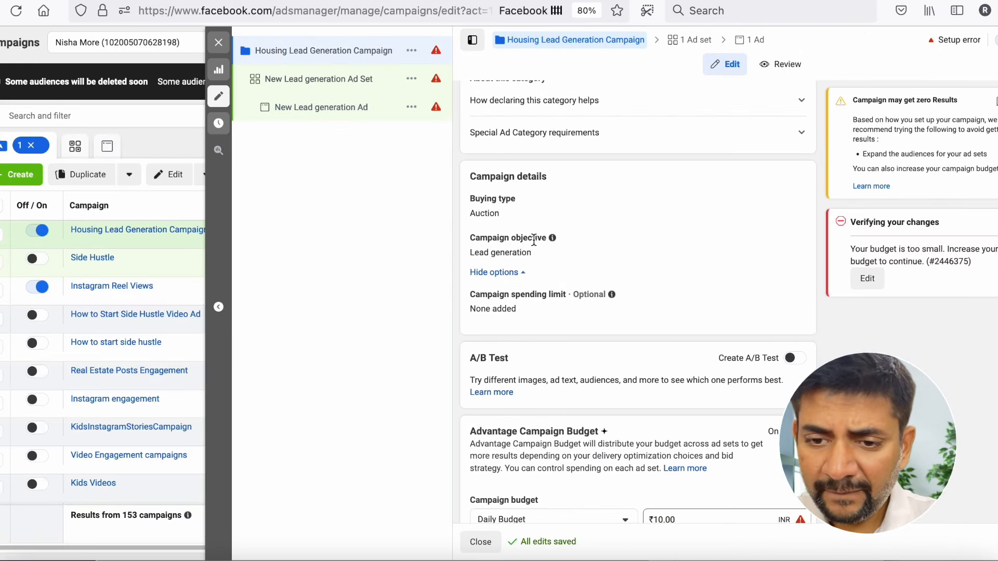
pyautogui.scroll(6, 534, 239)
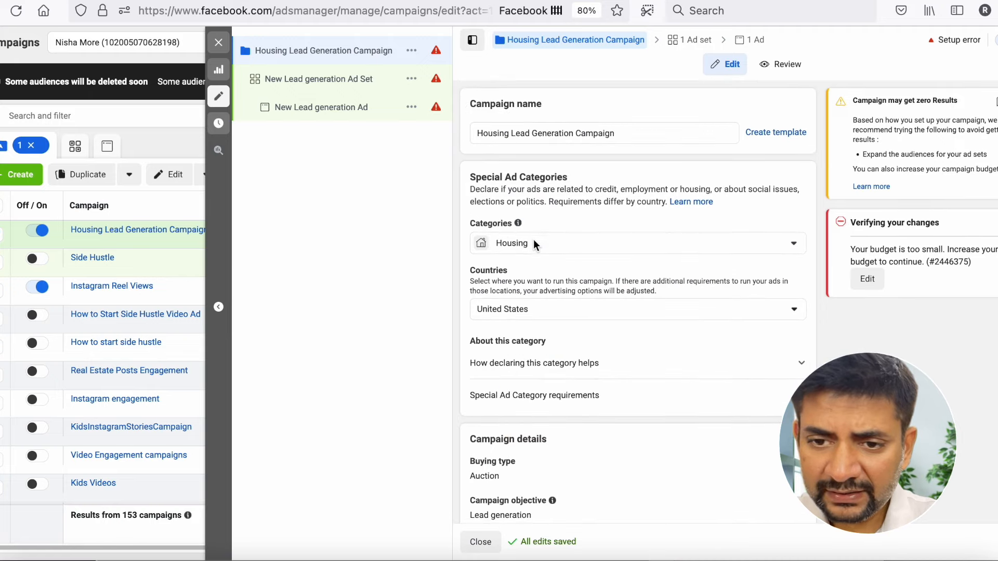
pyautogui.click(318, 79)
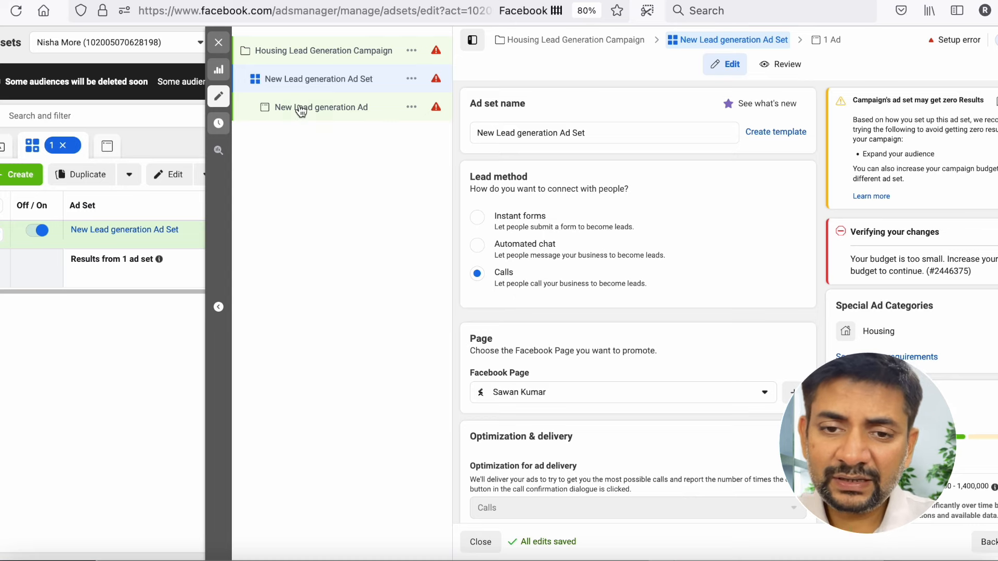
# - Set the ad's destination phone country code to +1 United States and empty the phone number field
pyautogui.scroll(-18, 654, 409)
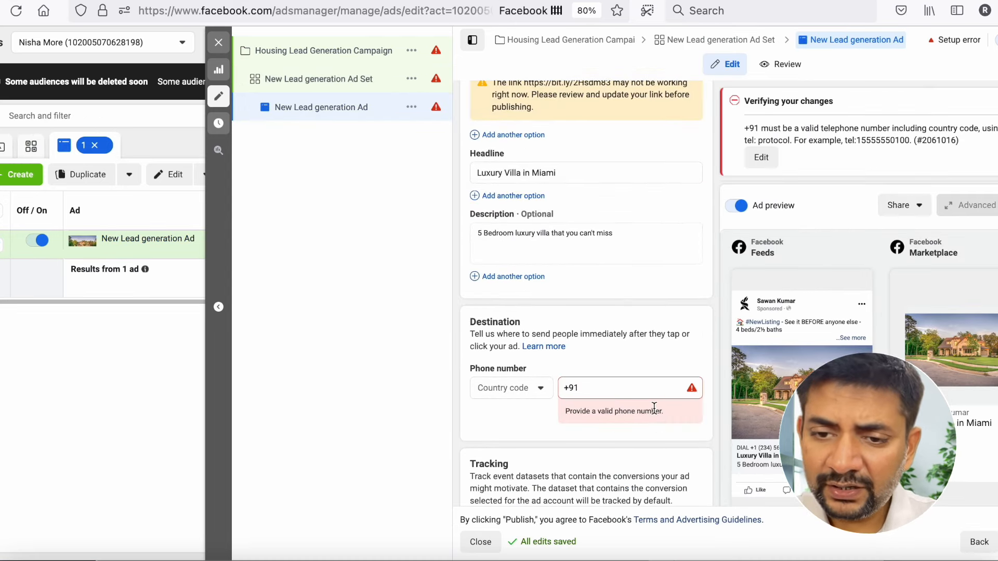
pyautogui.click(525, 389)
pyautogui.click(497, 390)
pyautogui.click(497, 391)
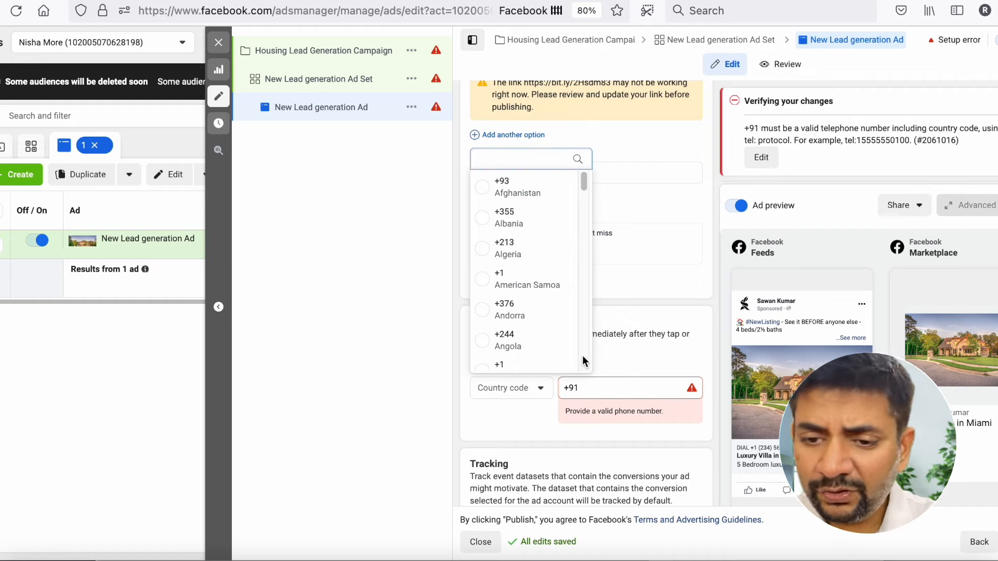
pyautogui.write('unit')
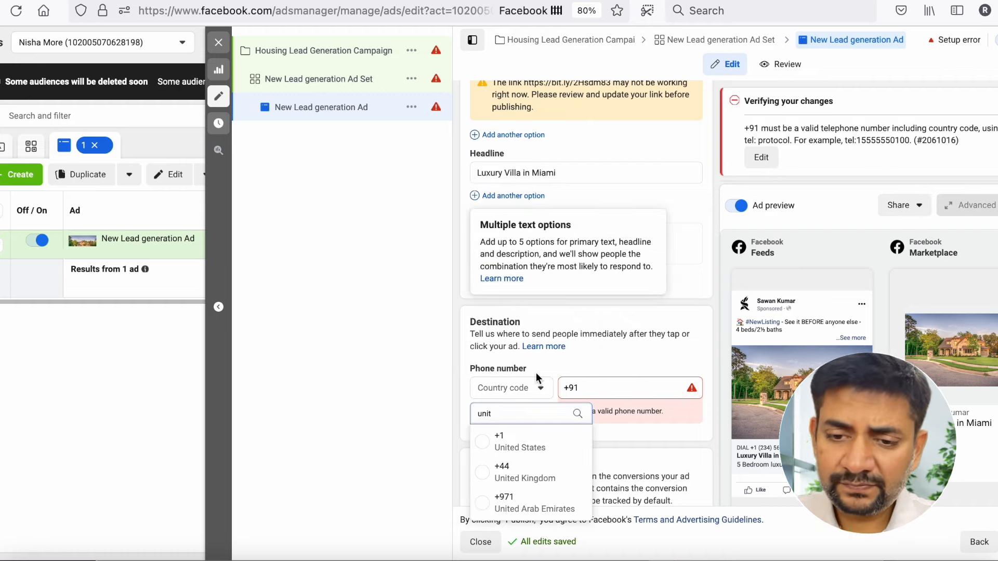
pyautogui.click(534, 507)
pyautogui.tripleClick(584, 393)
pyautogui.press('BackSpace')
pyautogui.scroll(-5, 642, 424)
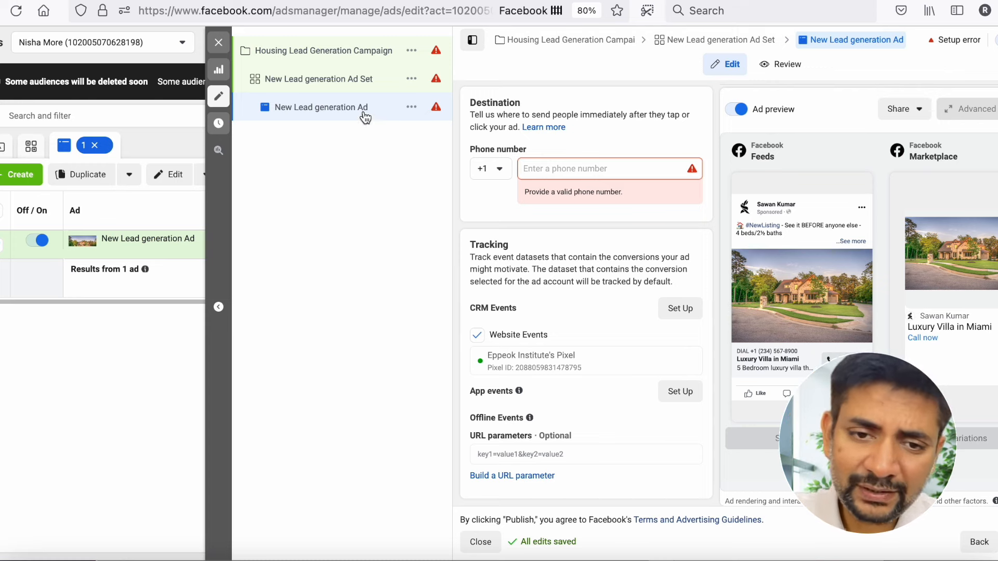
# - Leave the lead generation ad draft and create a new campaign with the Conversions objective
pyautogui.click(379, 1)
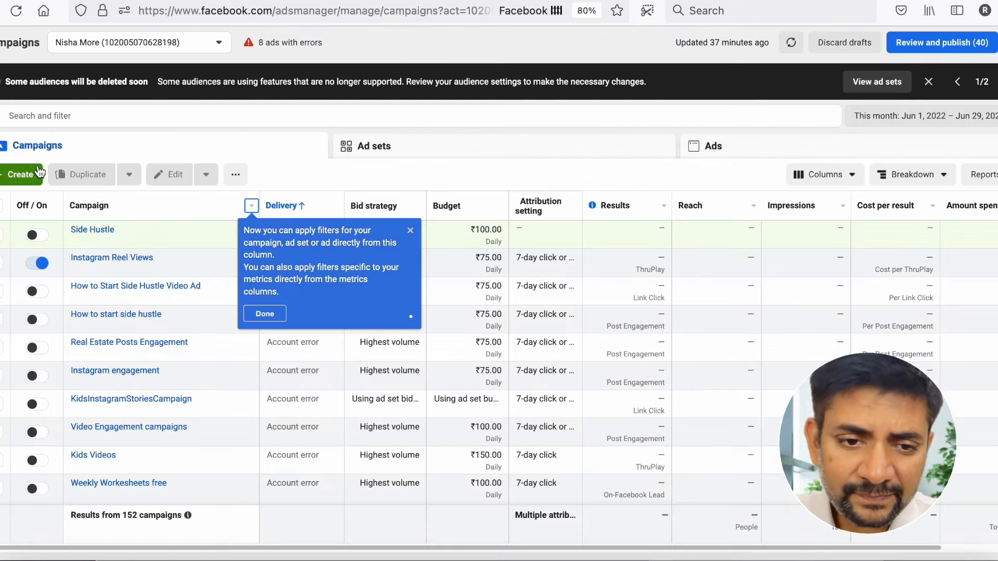
pyautogui.click(21, 174)
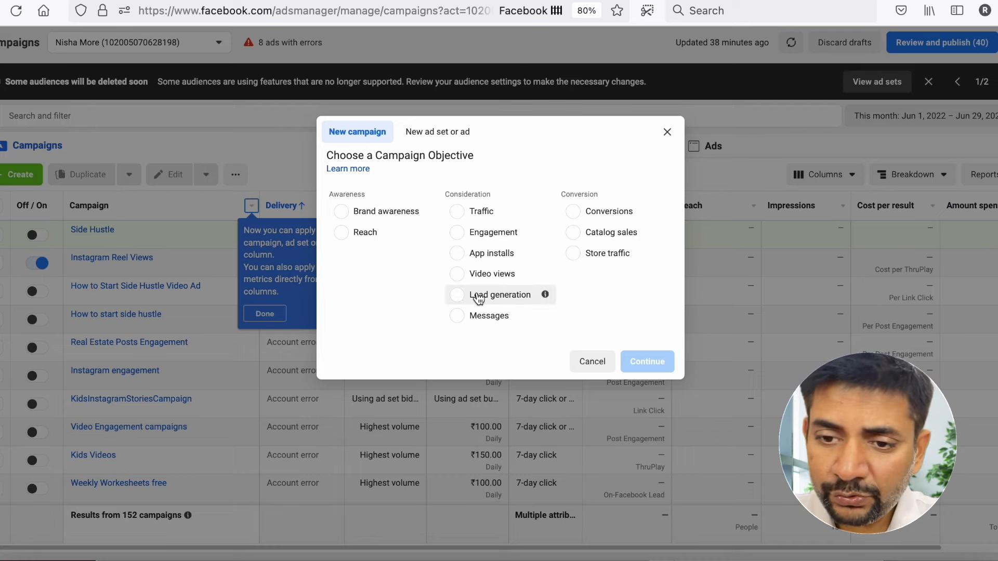
pyautogui.click(573, 213)
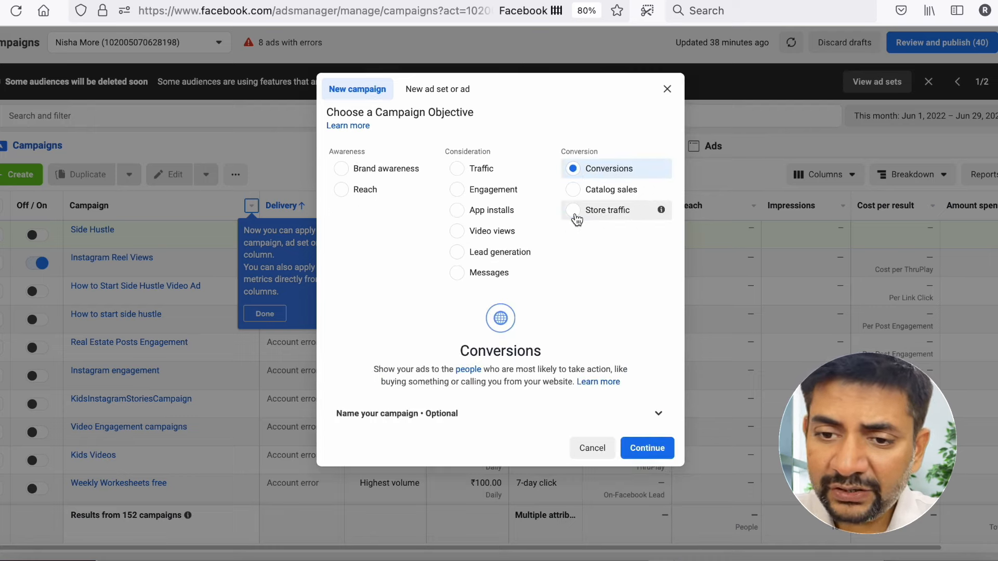
pyautogui.click(656, 451)
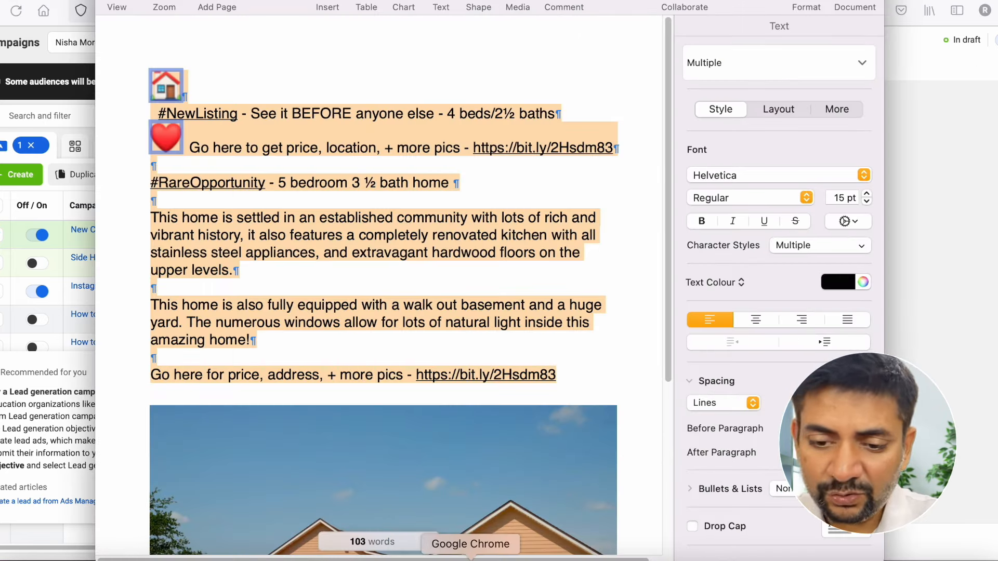
# - Switch to Google Chrome to view the real-estate landing page preview with its Contact Us form
pyautogui.click(478, 553)
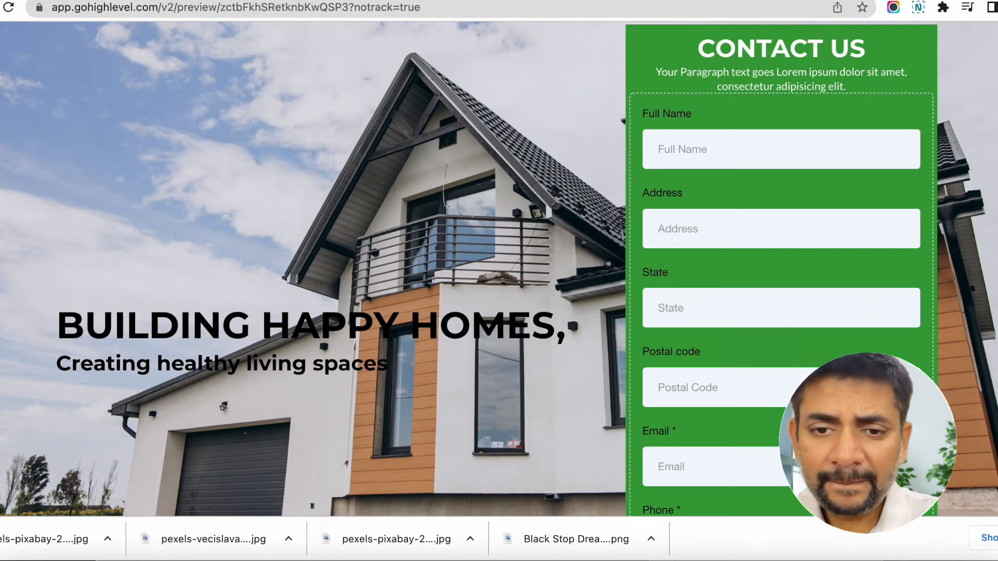